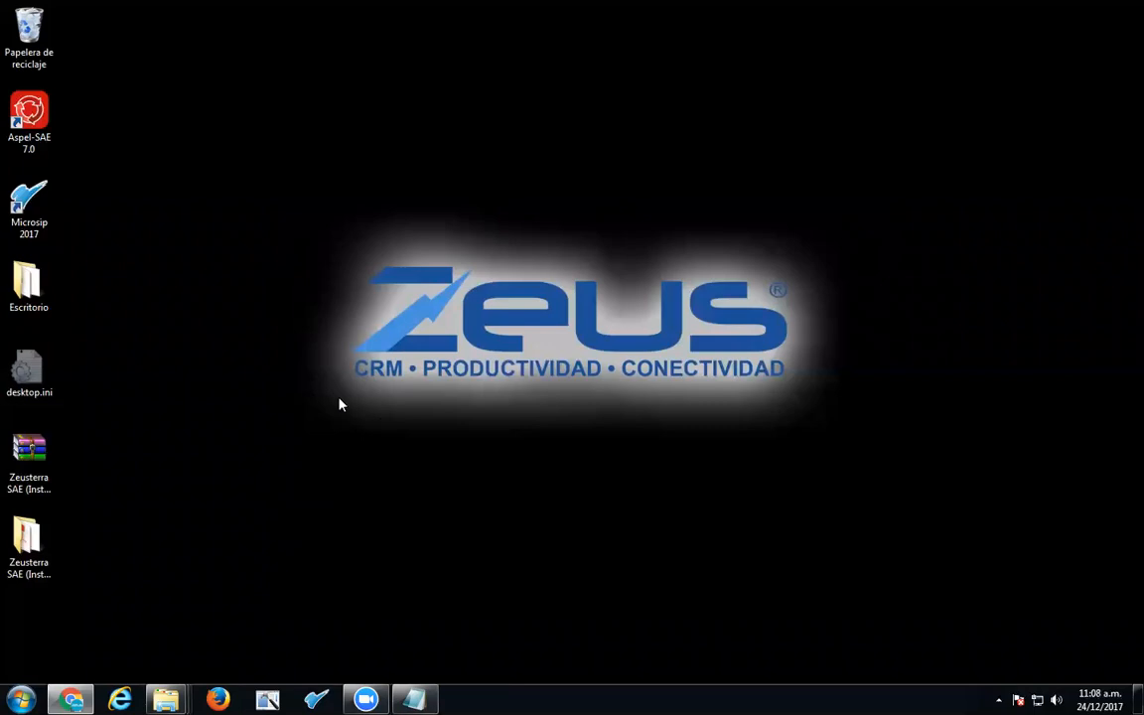
click(321, 273)
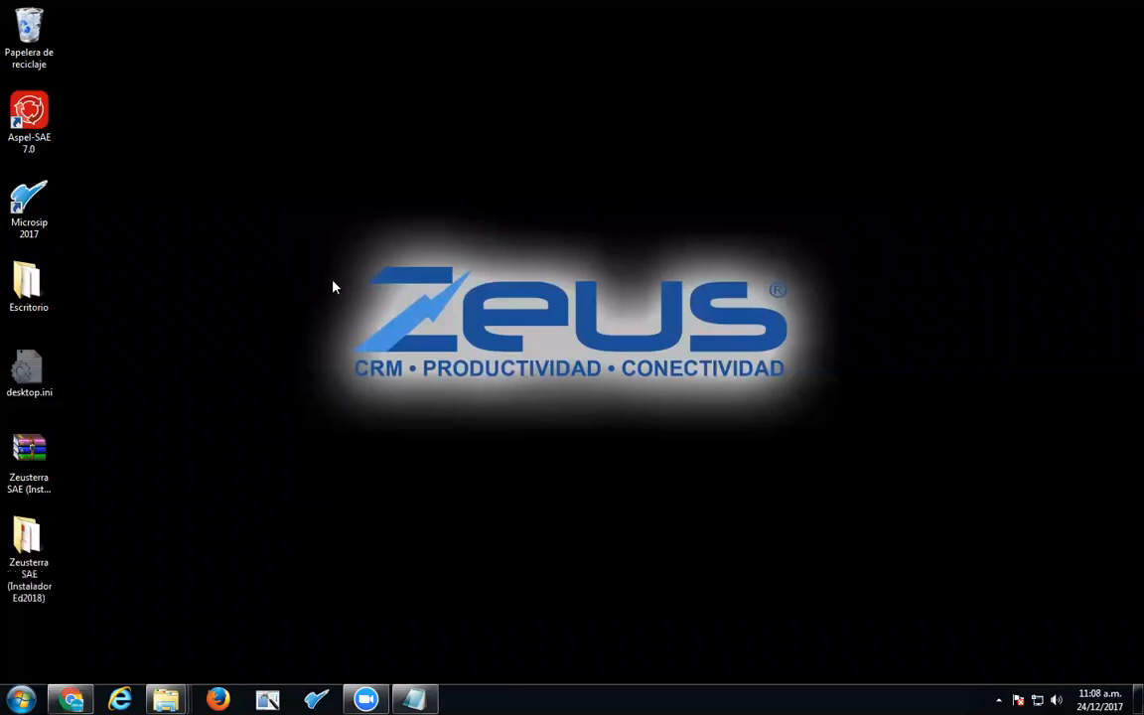
drag(273, 201, 846, 457)
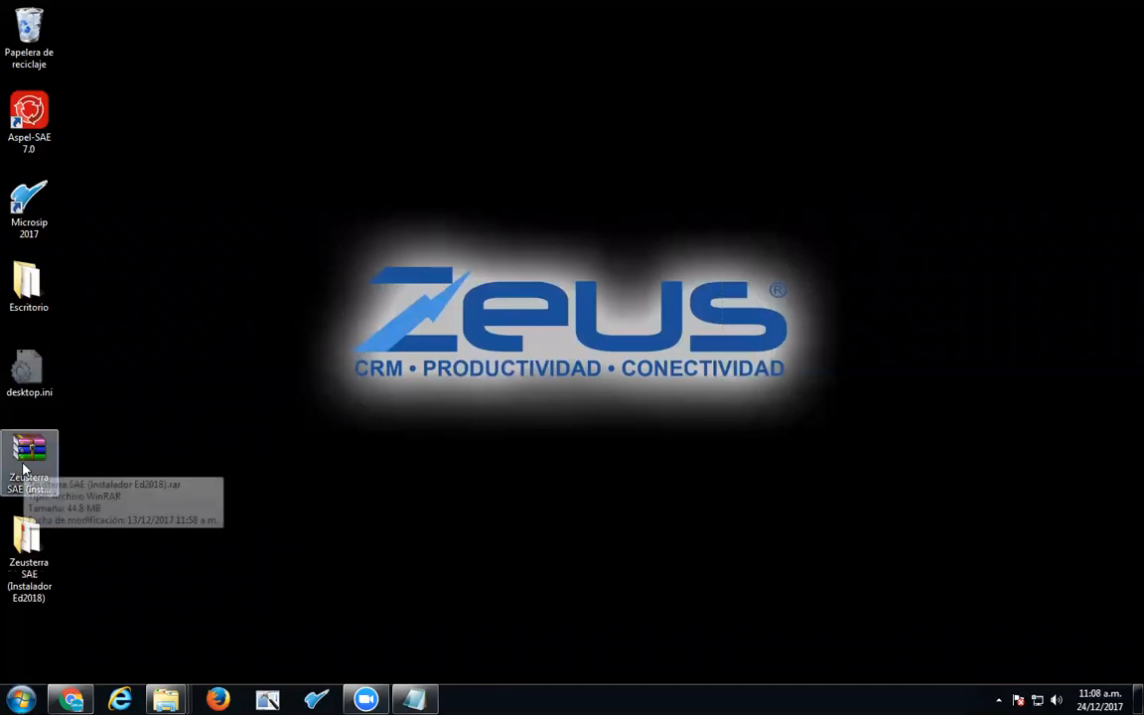
Step: Open the Zeusterra SAE (Instalador Ed2018) folder on the desktop and reposition its window
double_click(24, 544)
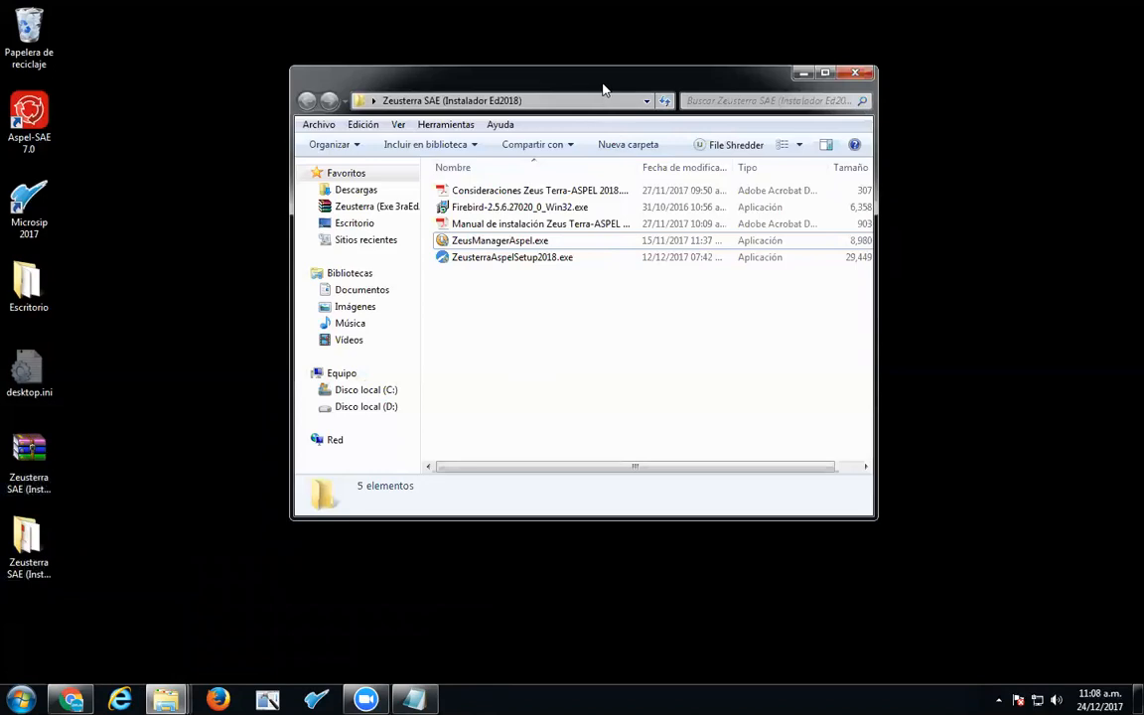
drag(603, 89, 743, 55)
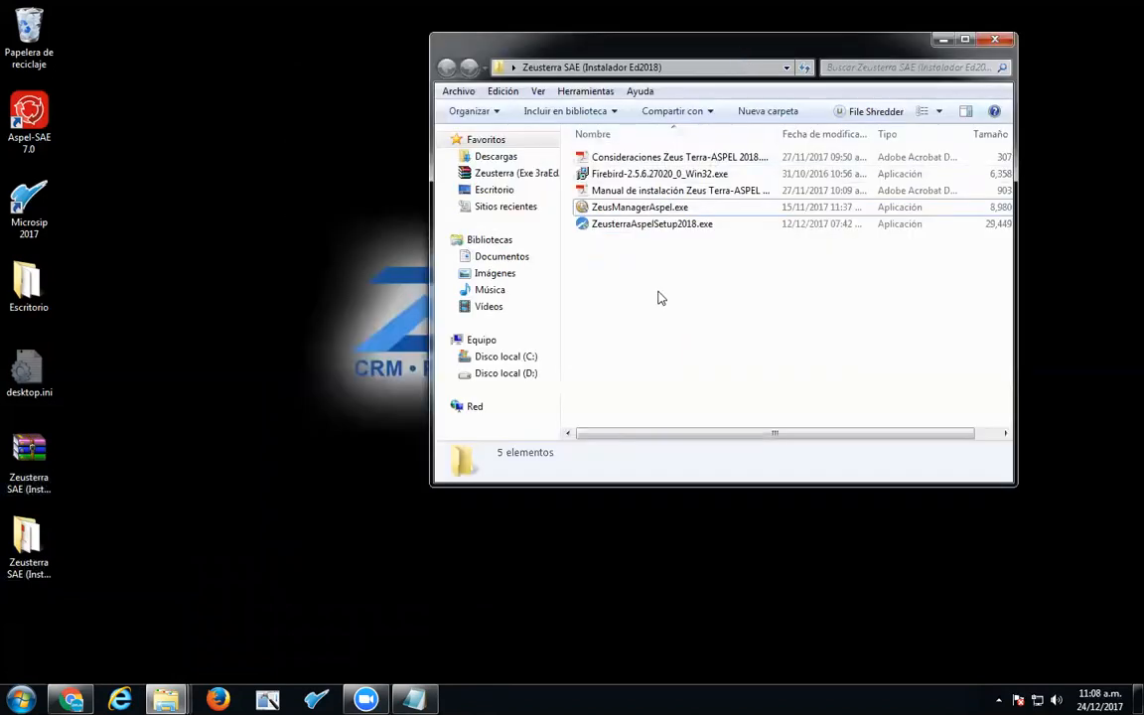
Step: Review the installer package's files: the two PDF documents, the Firebird installer, ZeusManagerAspel.exe and ZeusterraAspelSetup2018.exe
click(682, 191)
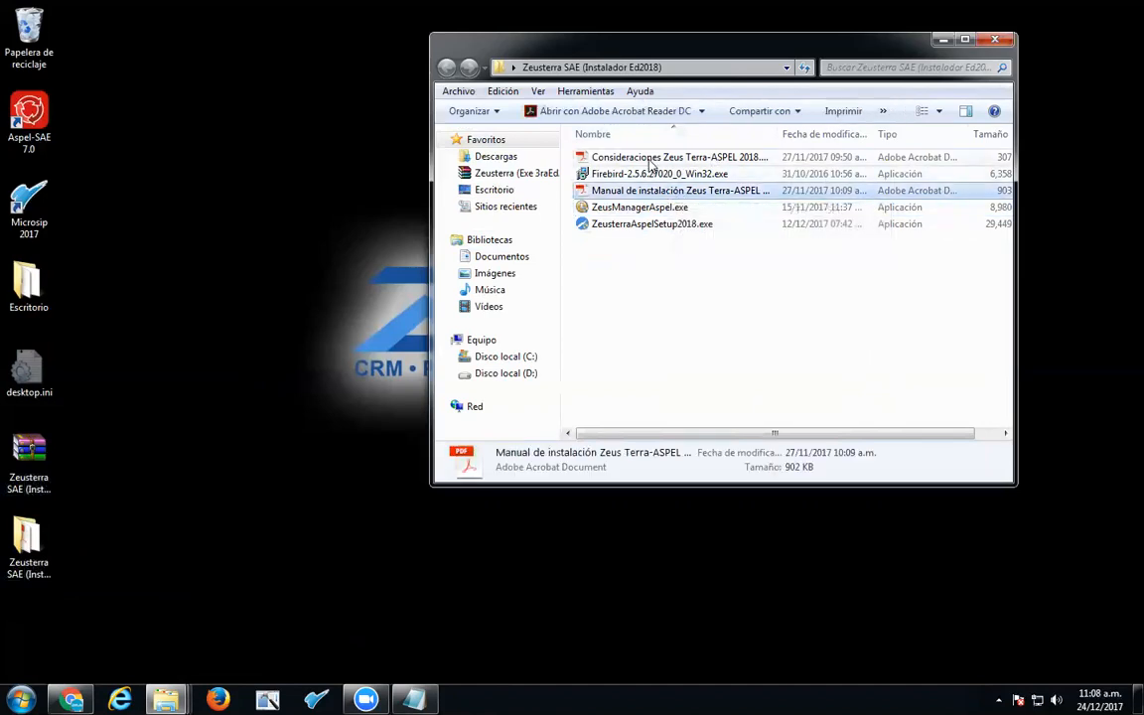
click(651, 157)
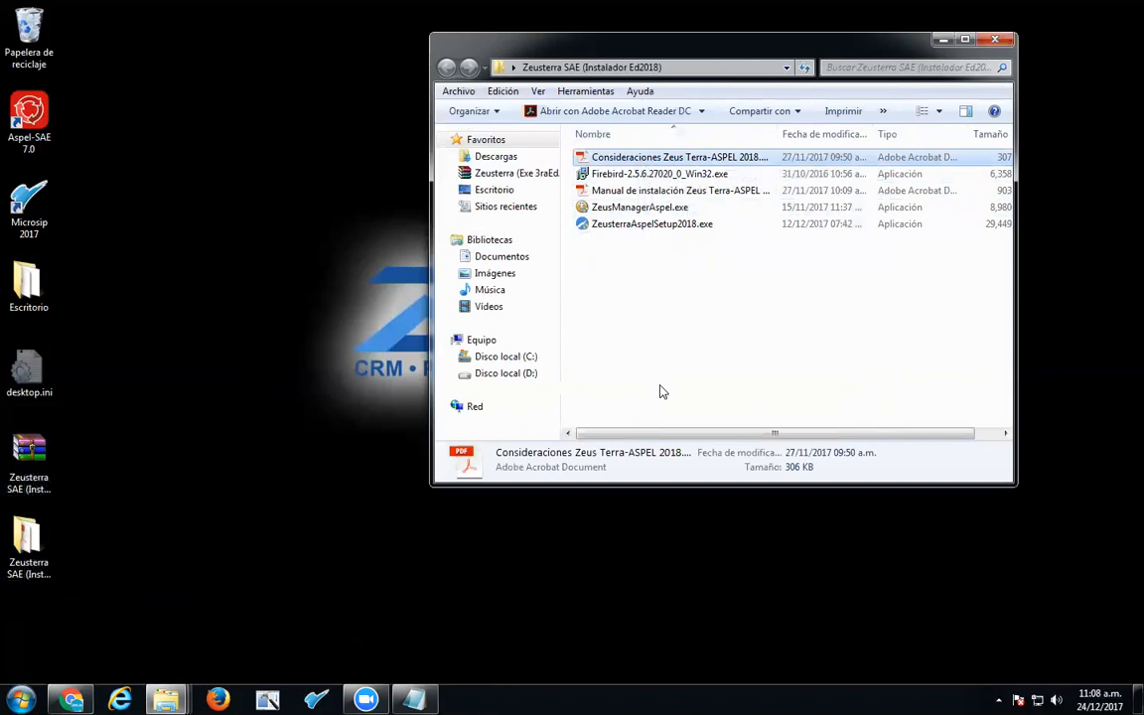
click(582, 175)
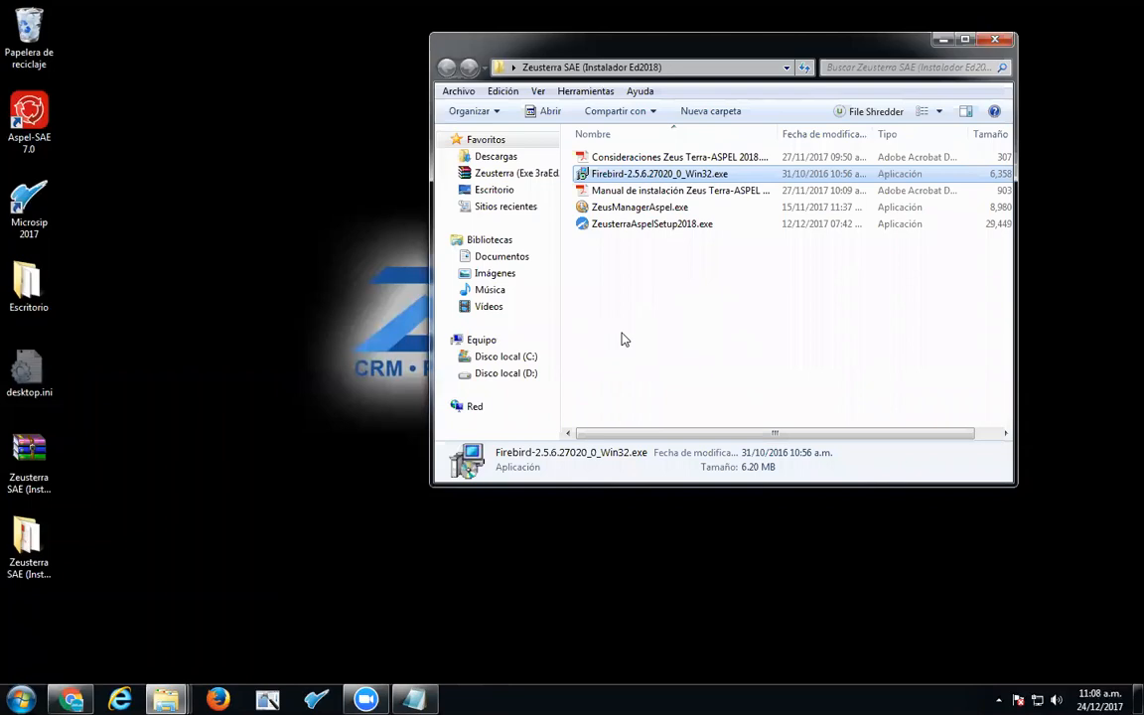
drag(608, 47, 395, 145)
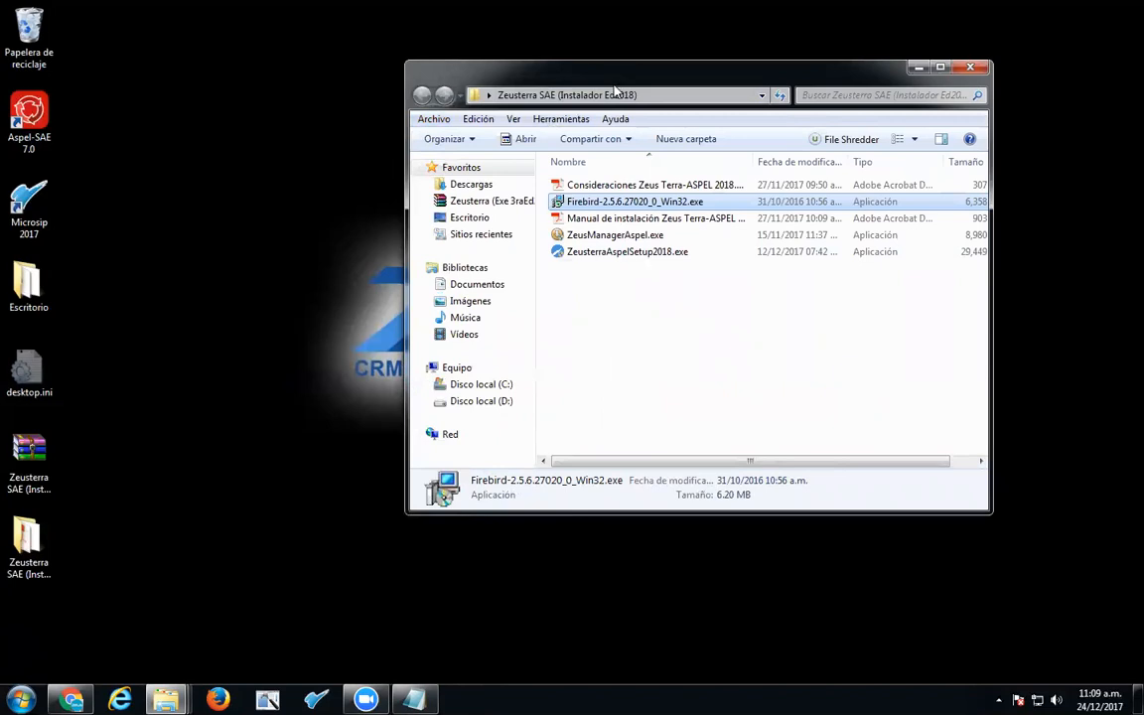
click(715, 219)
click(707, 203)
mouse_move(656, 203)
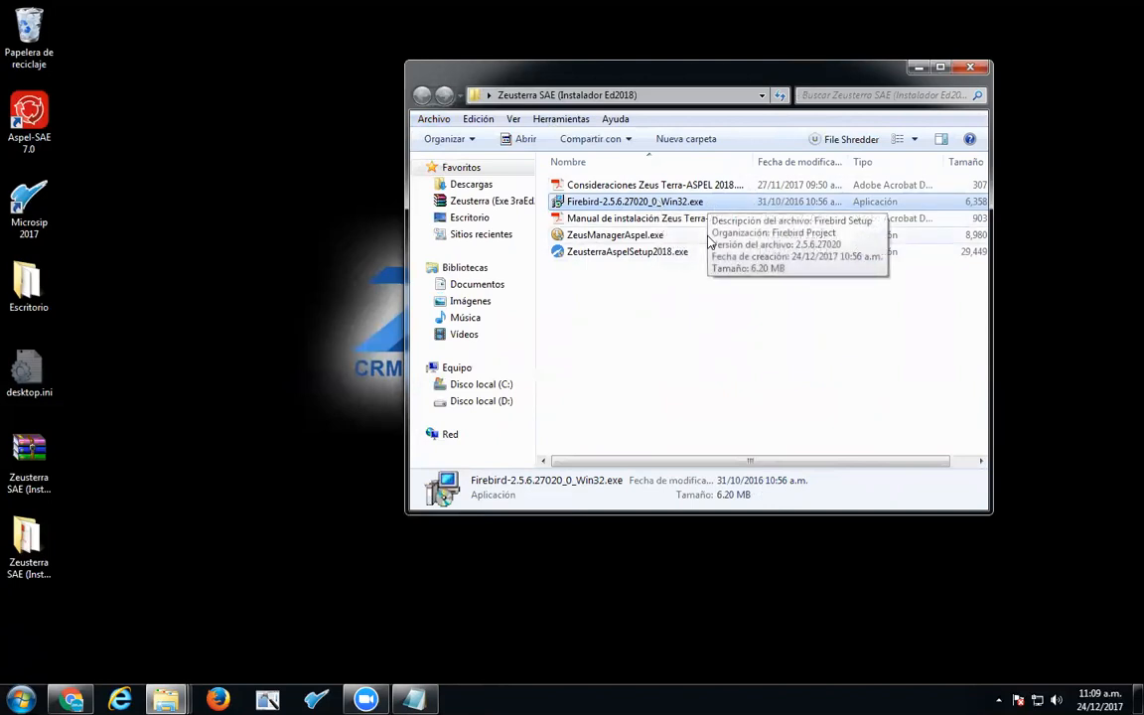
click(647, 238)
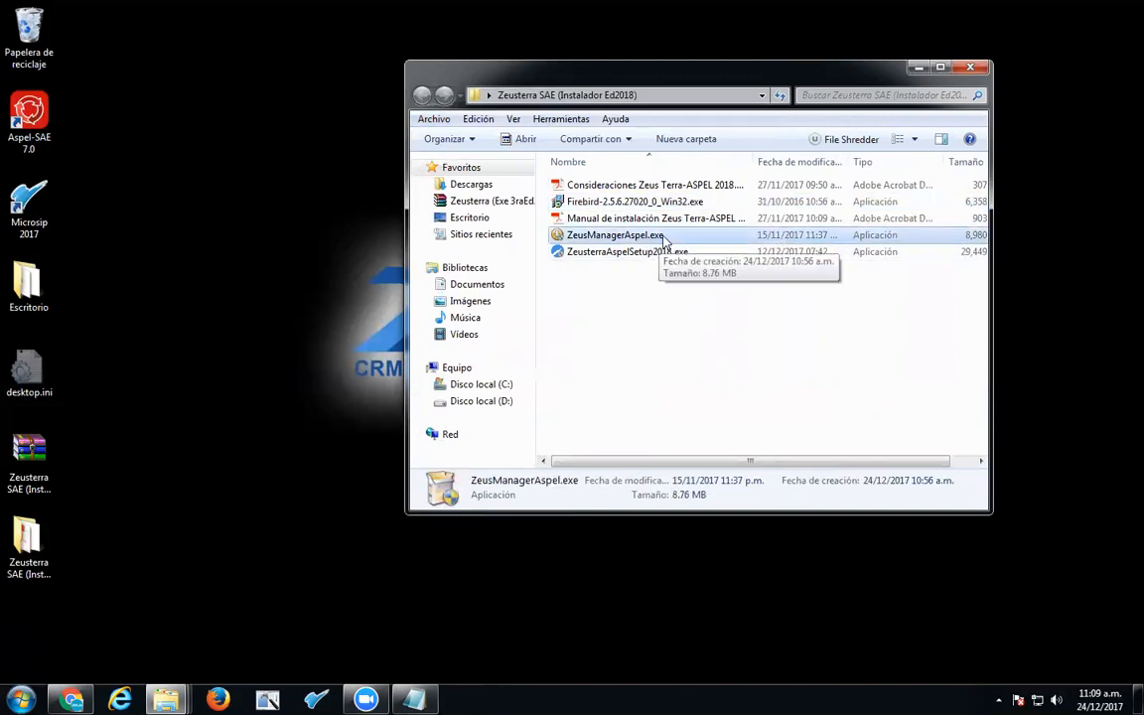
click(661, 256)
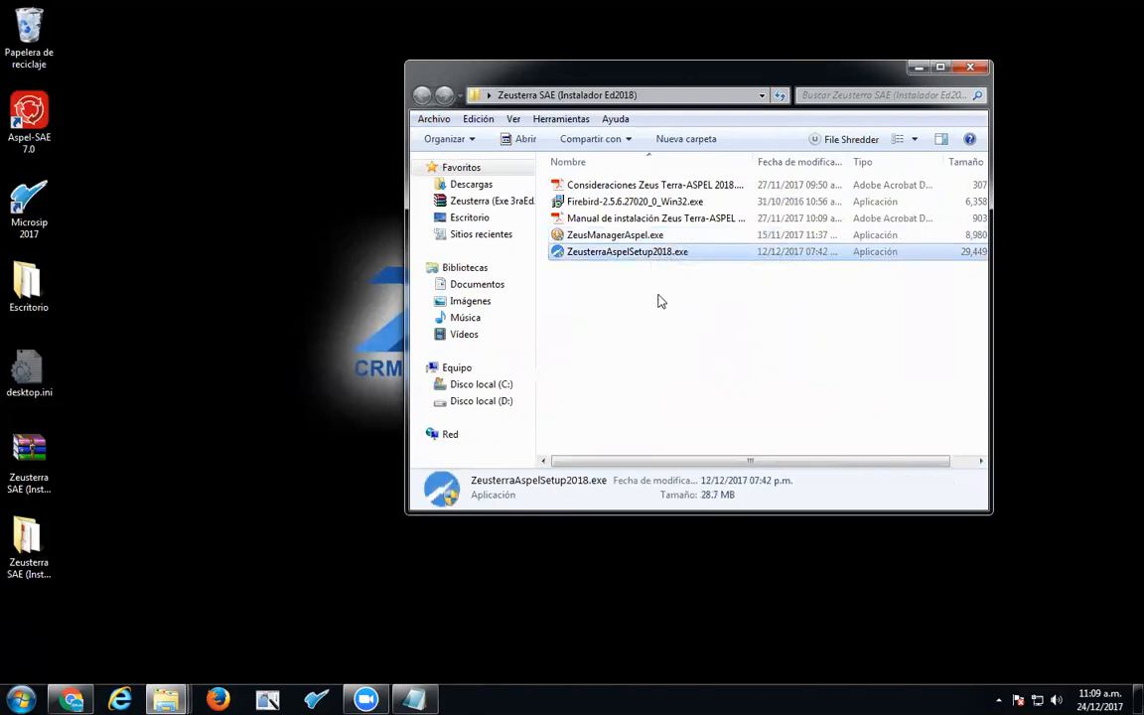
click(658, 303)
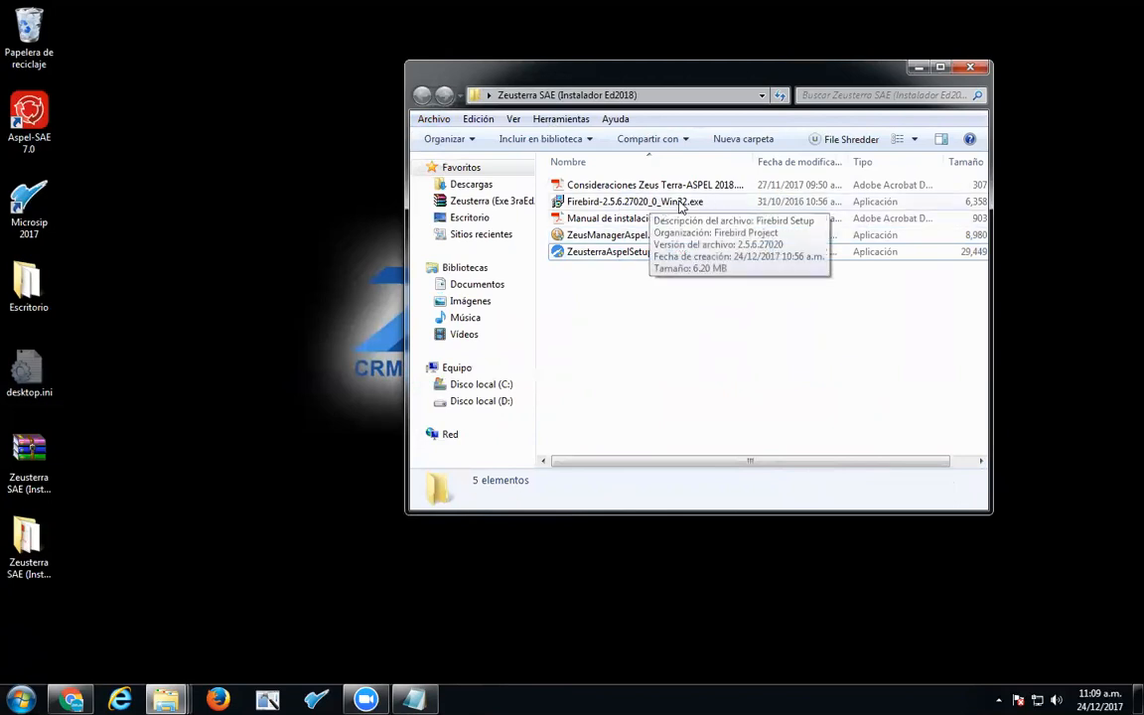
Step: Run ZeusManagerAspel.exe as administrator to start the Zeus ML installation wizard
click(619, 241)
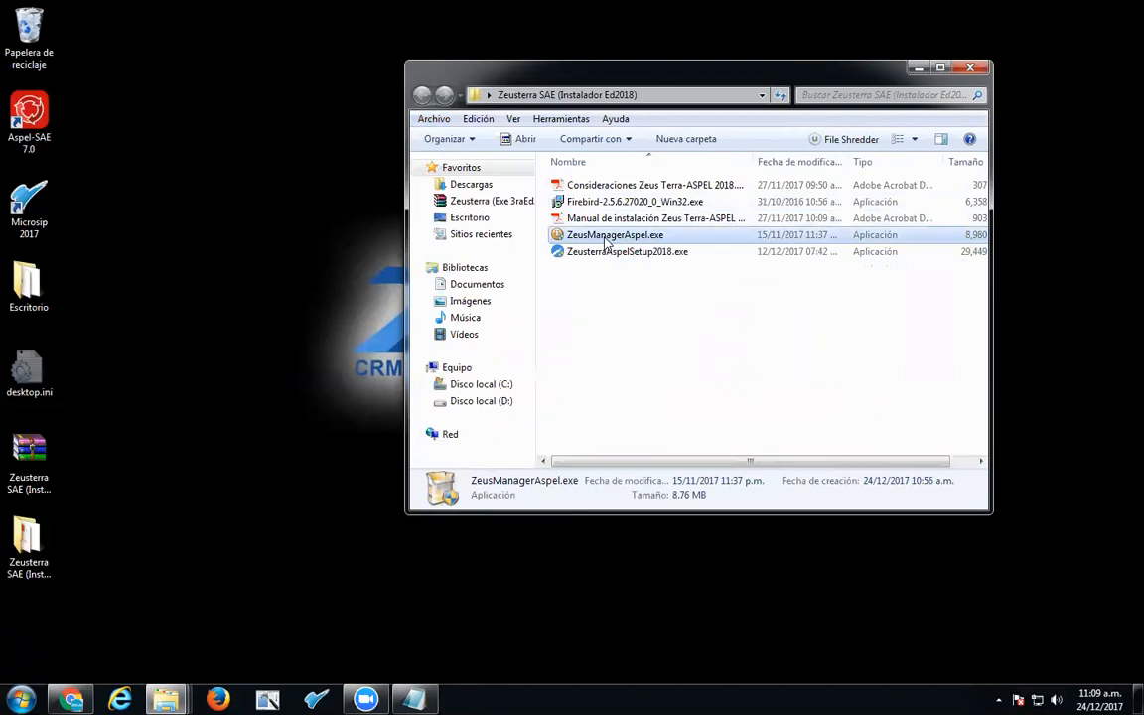
right_click(606, 241)
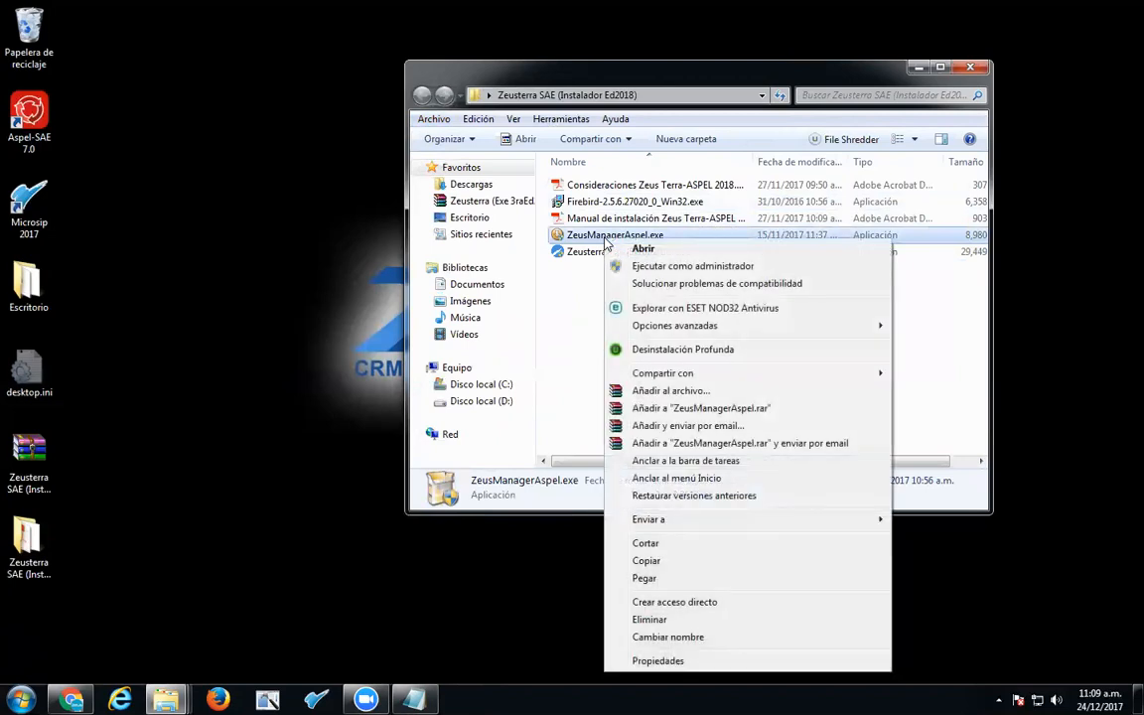
click(719, 270)
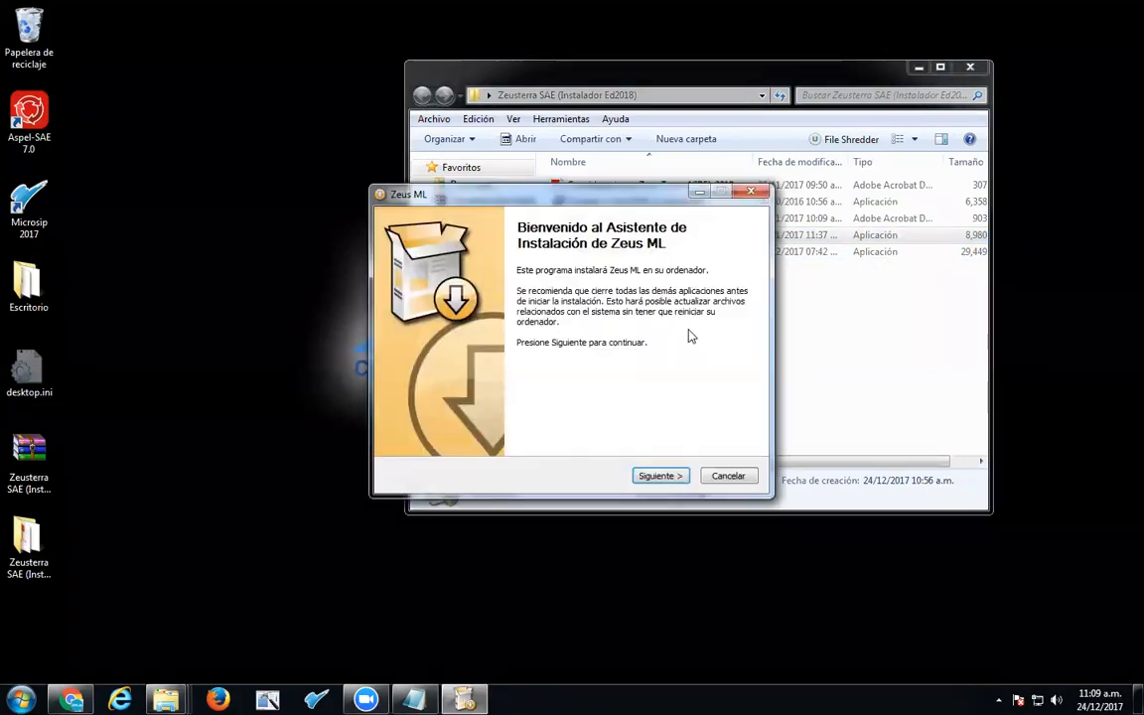
Step: Install Zeus ML in the destination directory C:\Zeus ML and finish the installation wizard
drag(635, 206, 685, 141)
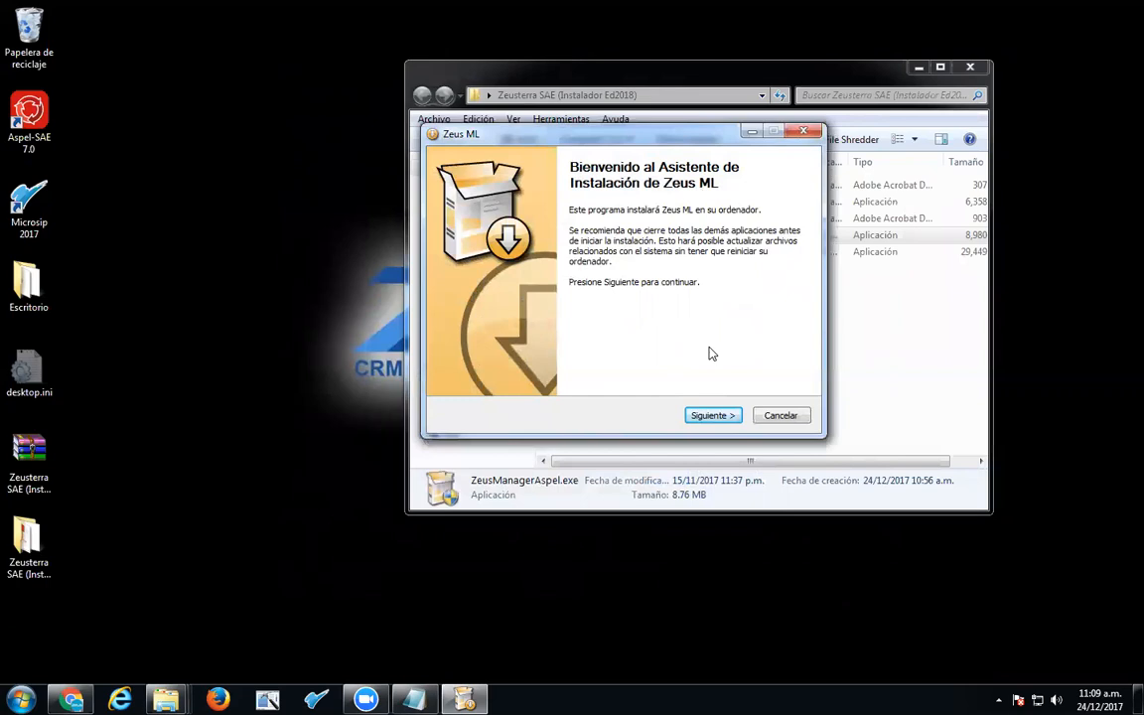
click(713, 415)
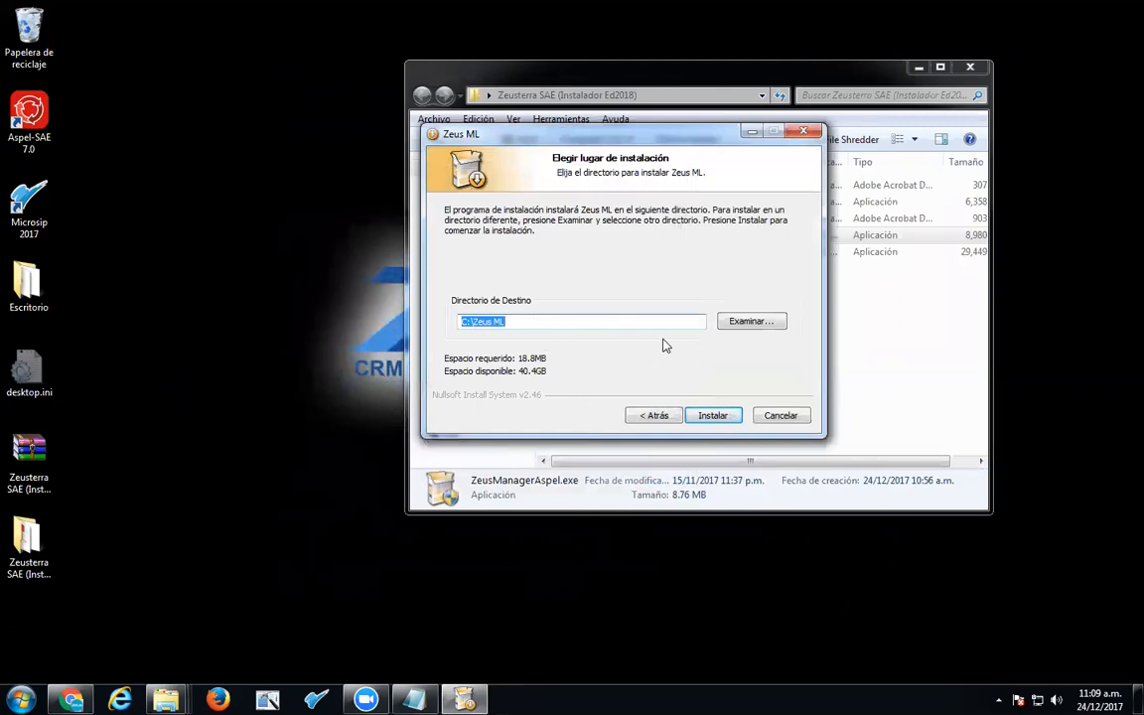
click(713, 415)
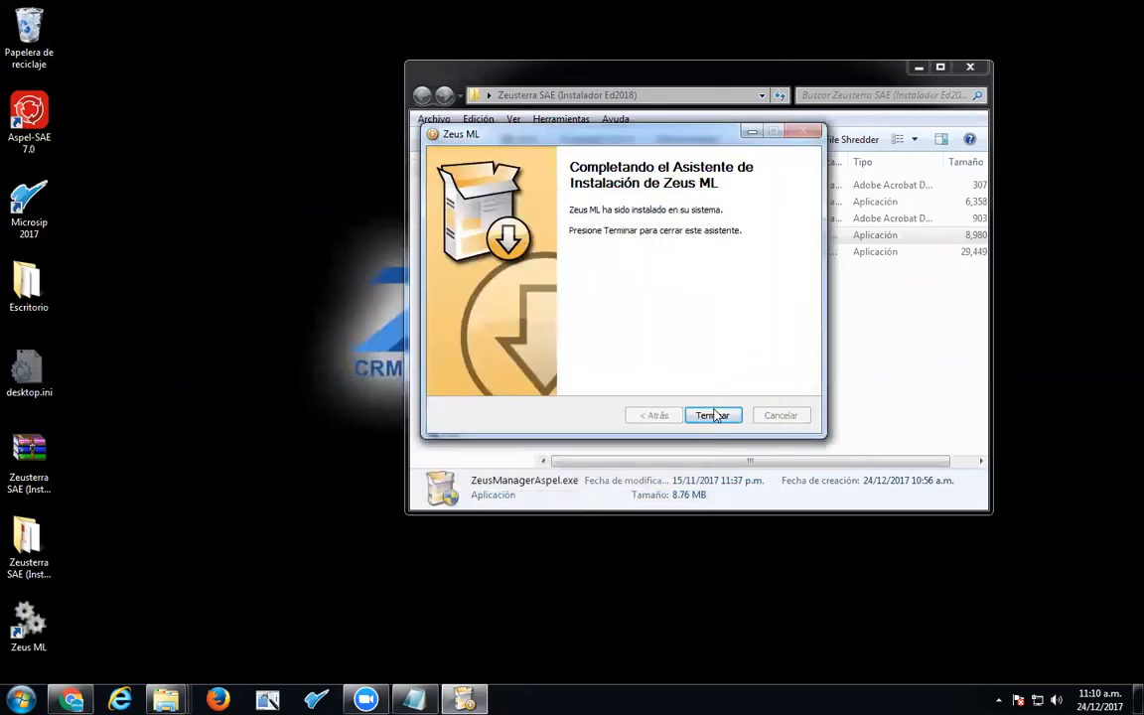
click(713, 416)
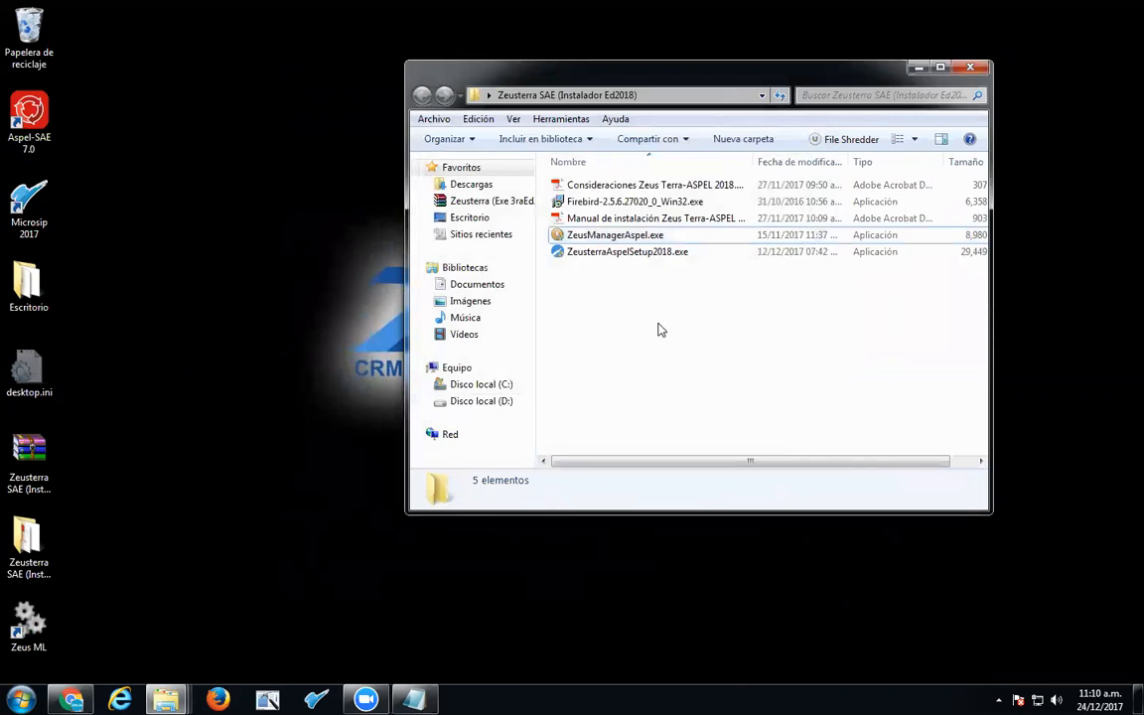
Step: Minimize the installer folder and move the Zeus ML shortcut to an empty area of the desktop above the Zeus logo
click(920, 68)
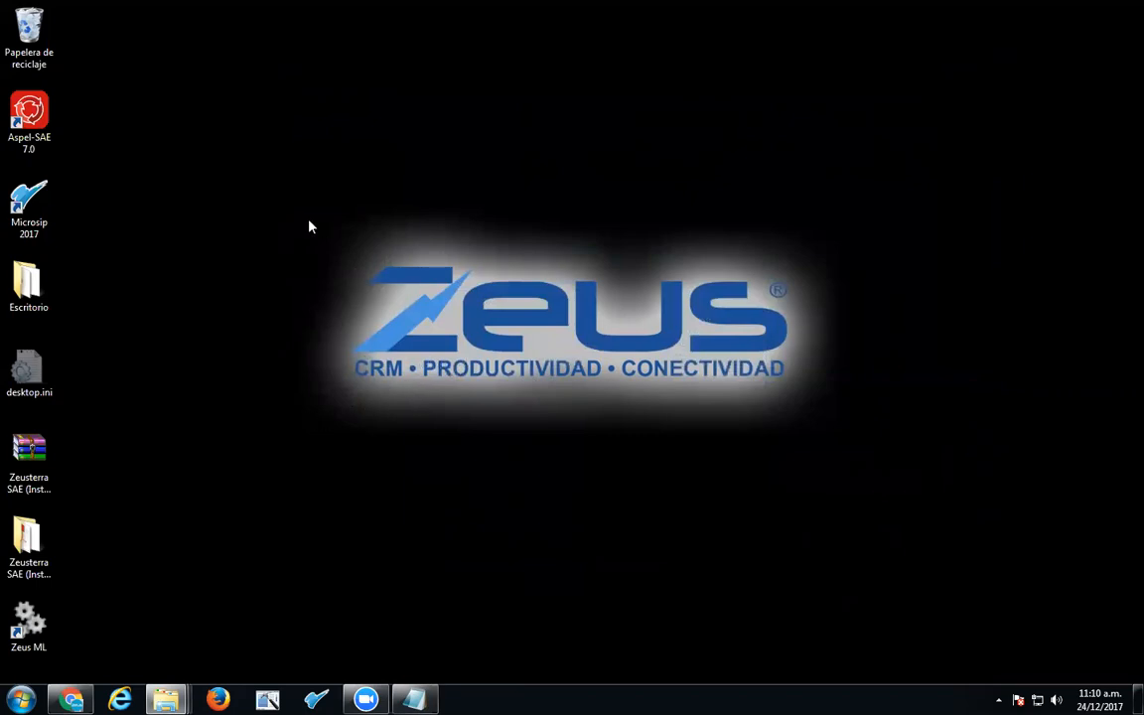
drag(304, 214, 811, 451)
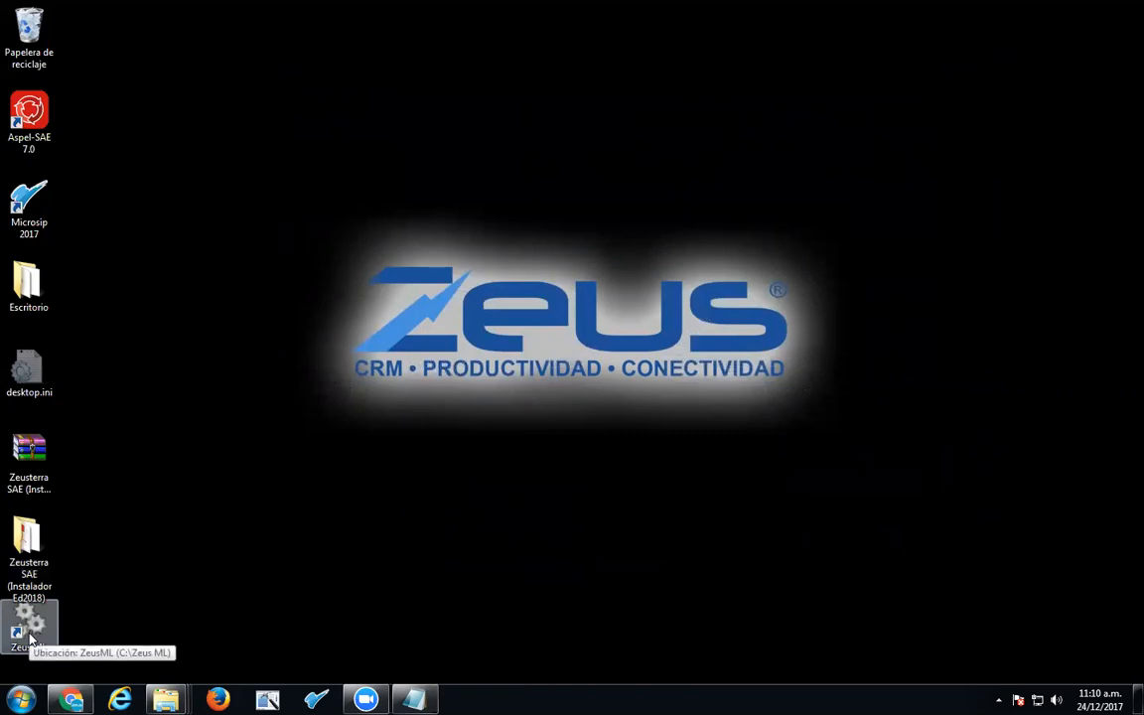
drag(30, 639, 487, 60)
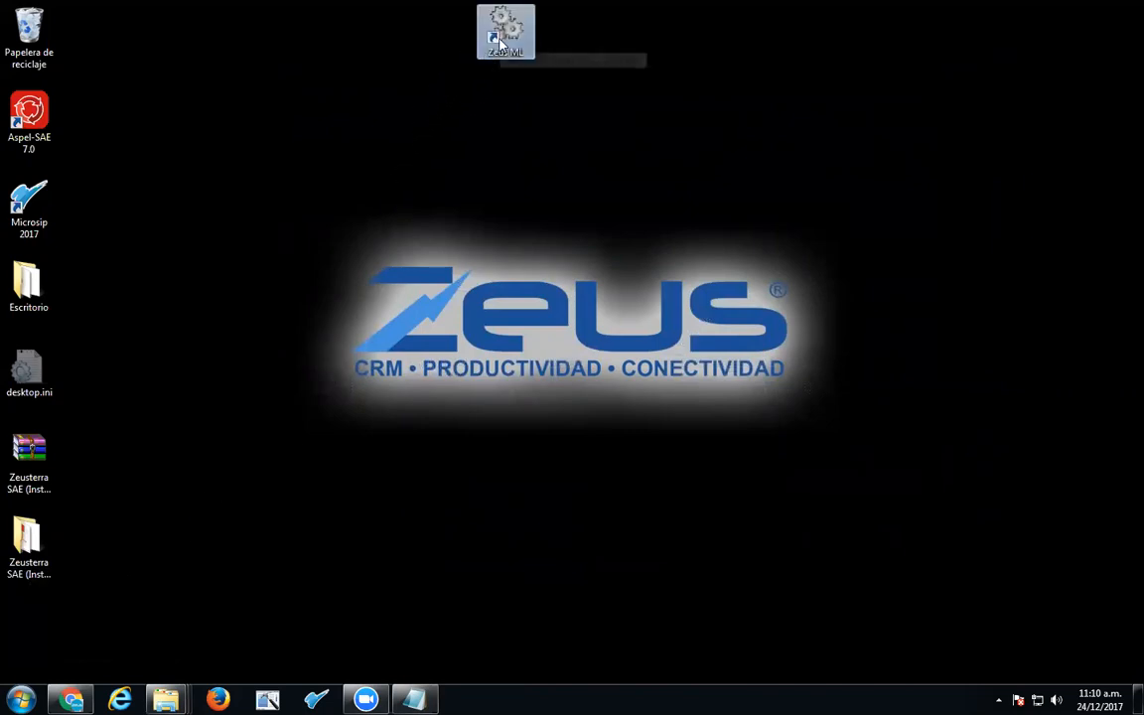
Step: Run Zeus ML as administrator and bring up its Manejador de Licencias window from the notification area
right_click(501, 34)
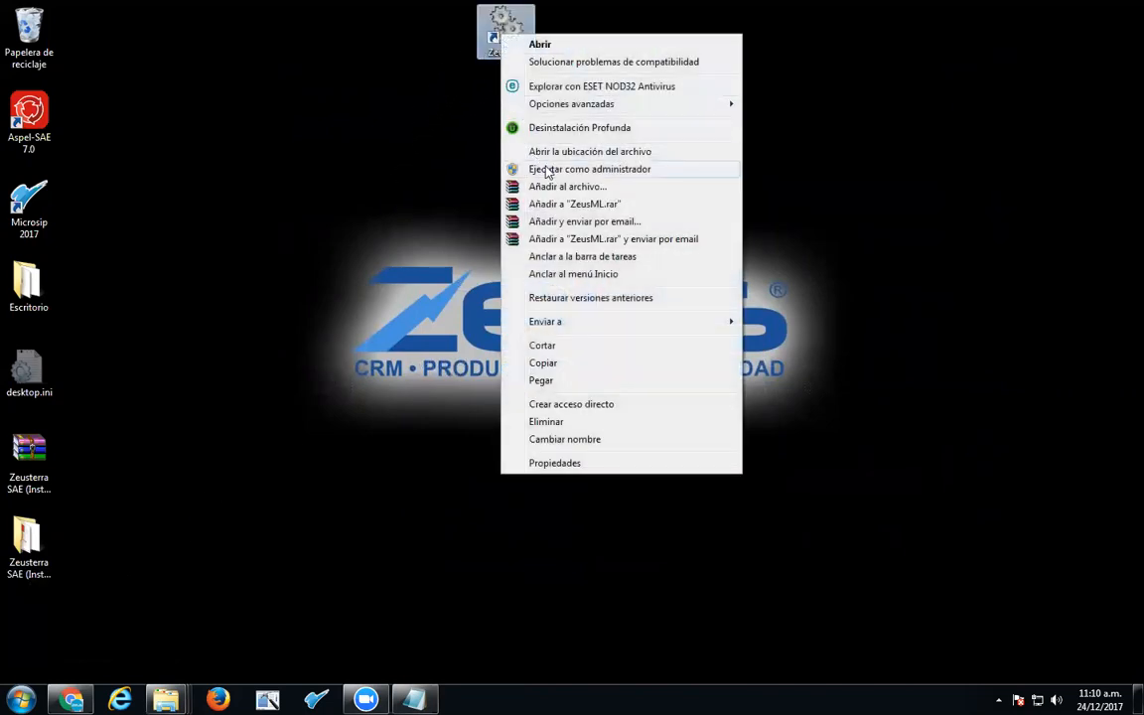
click(606, 171)
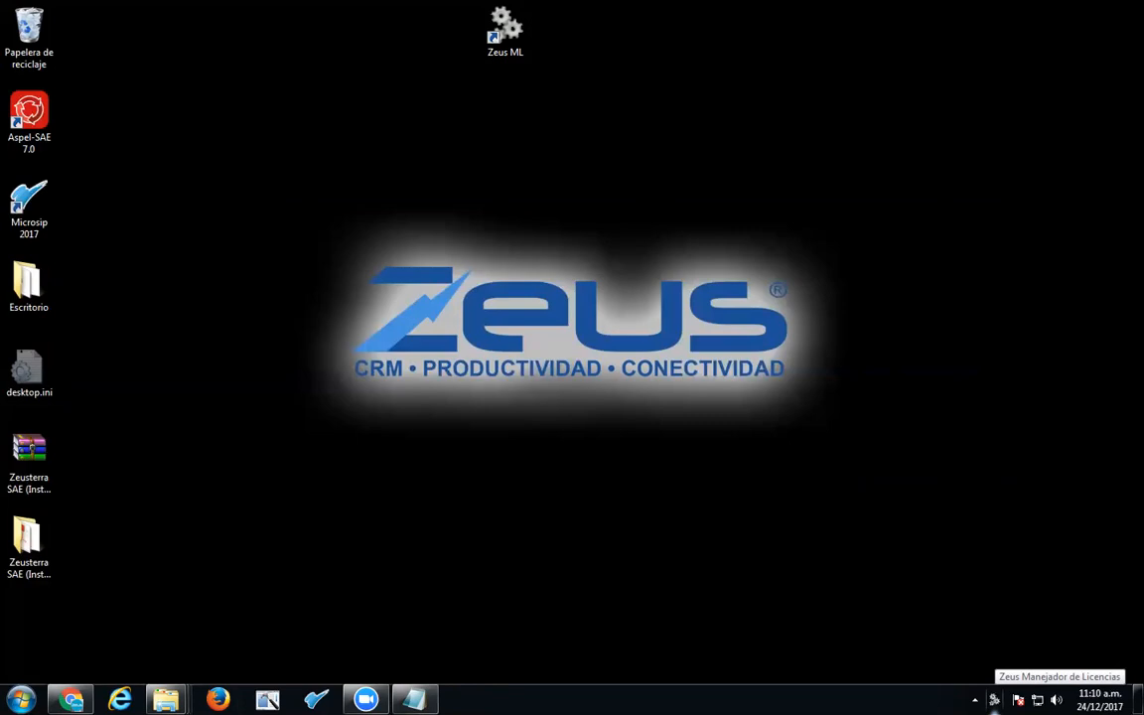
double_click(994, 700)
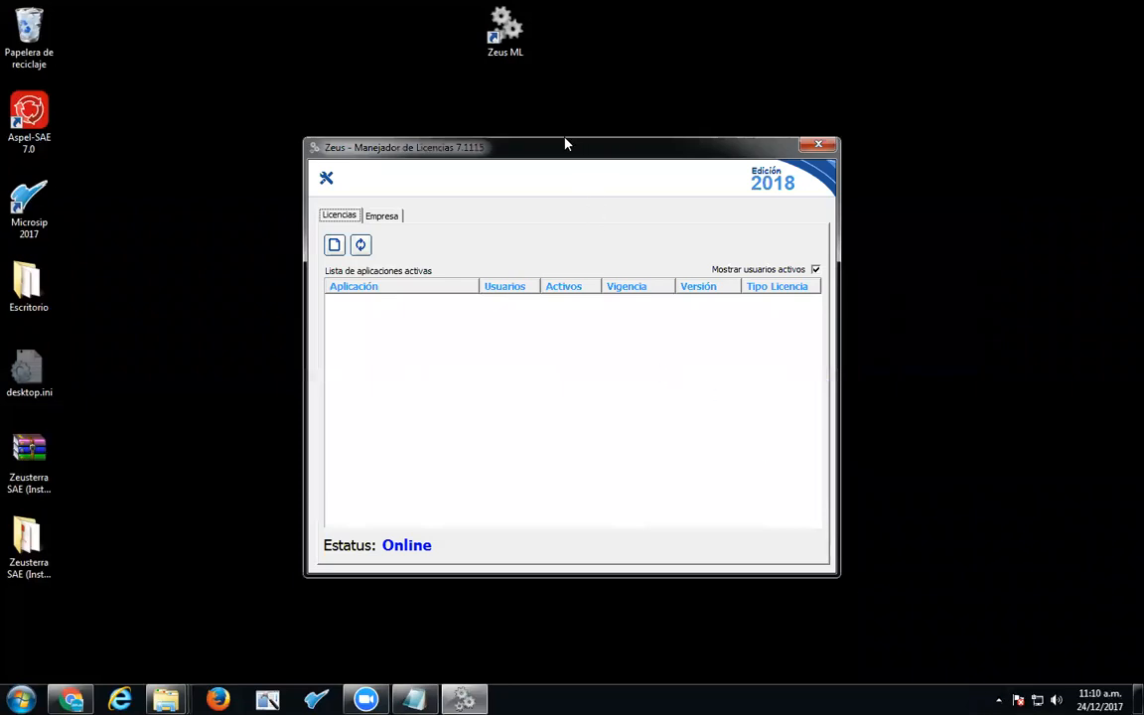
drag(565, 146, 649, 130)
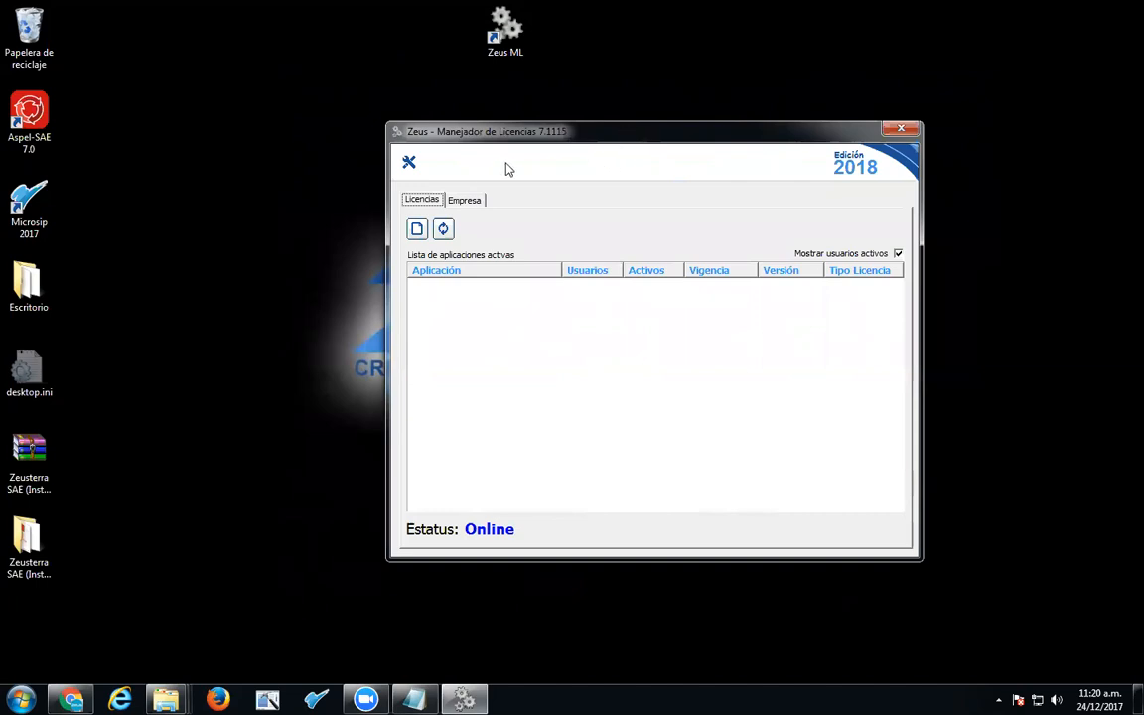
Step: Show the license manager's Empresa form and place the open Activación.txt notes so that its company fields stay visible
click(473, 202)
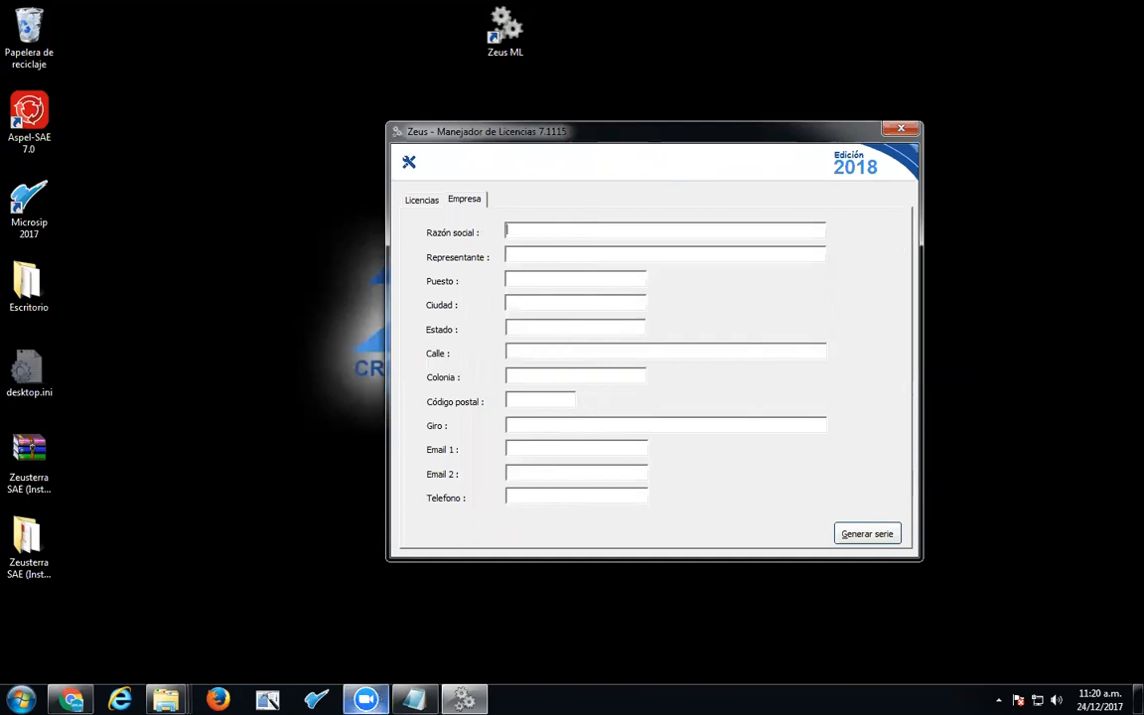
mouse_move(415, 701)
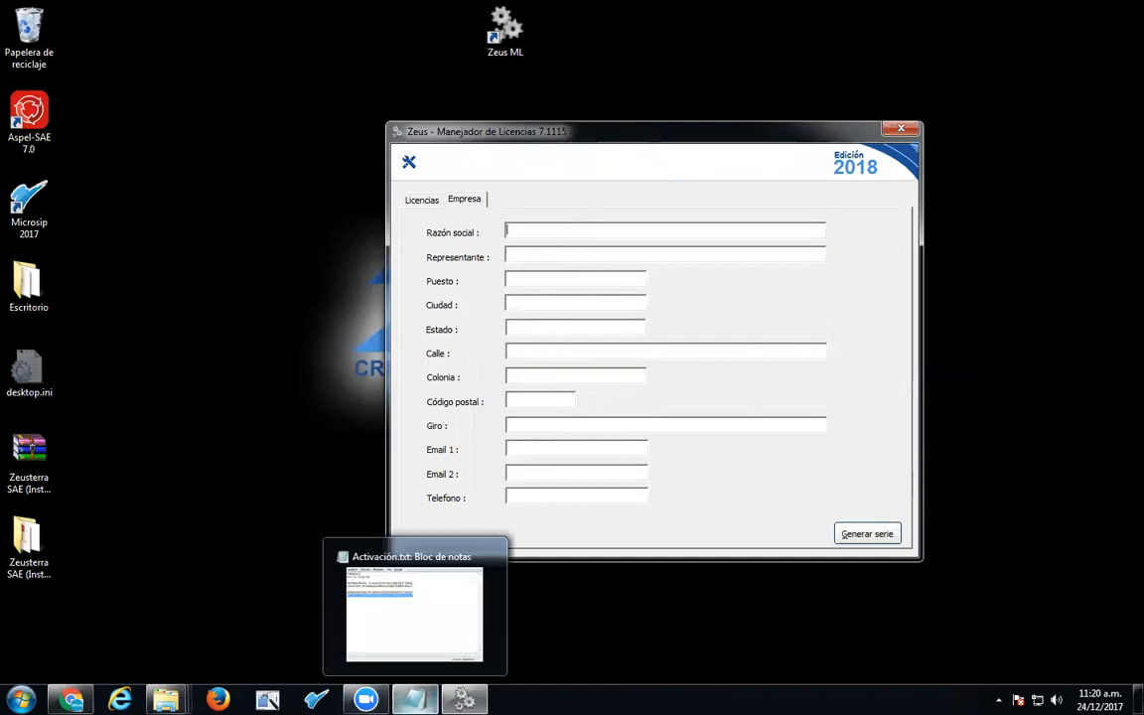
click(415, 610)
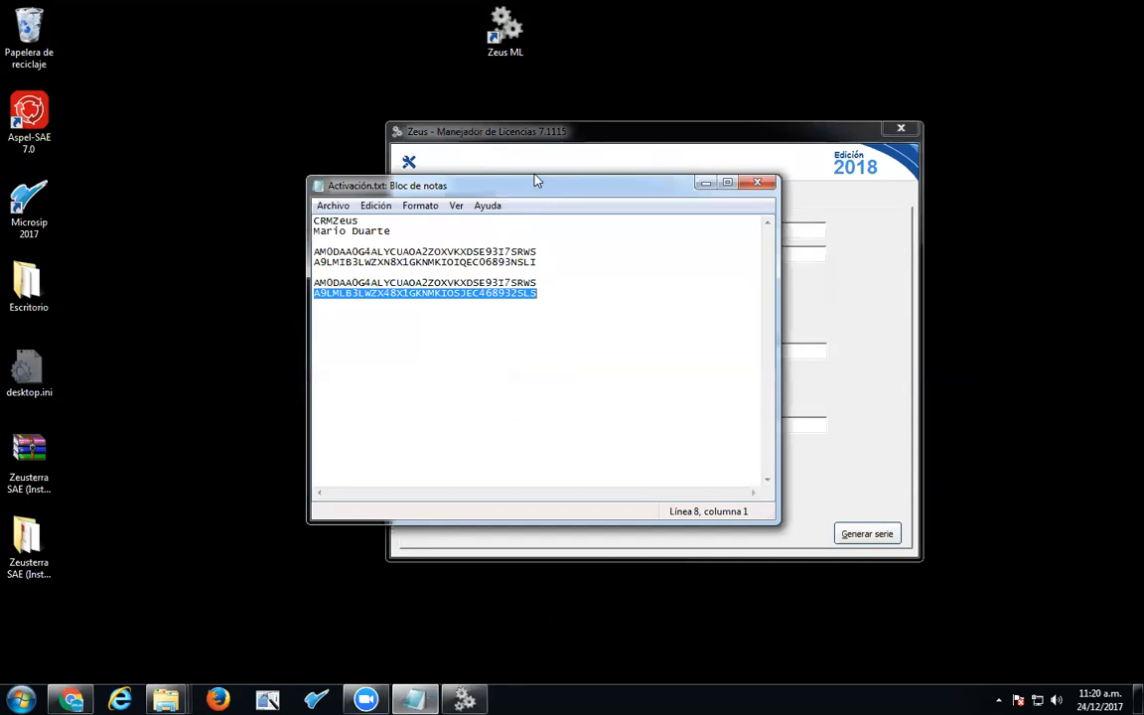
drag(526, 189, 314, 336)
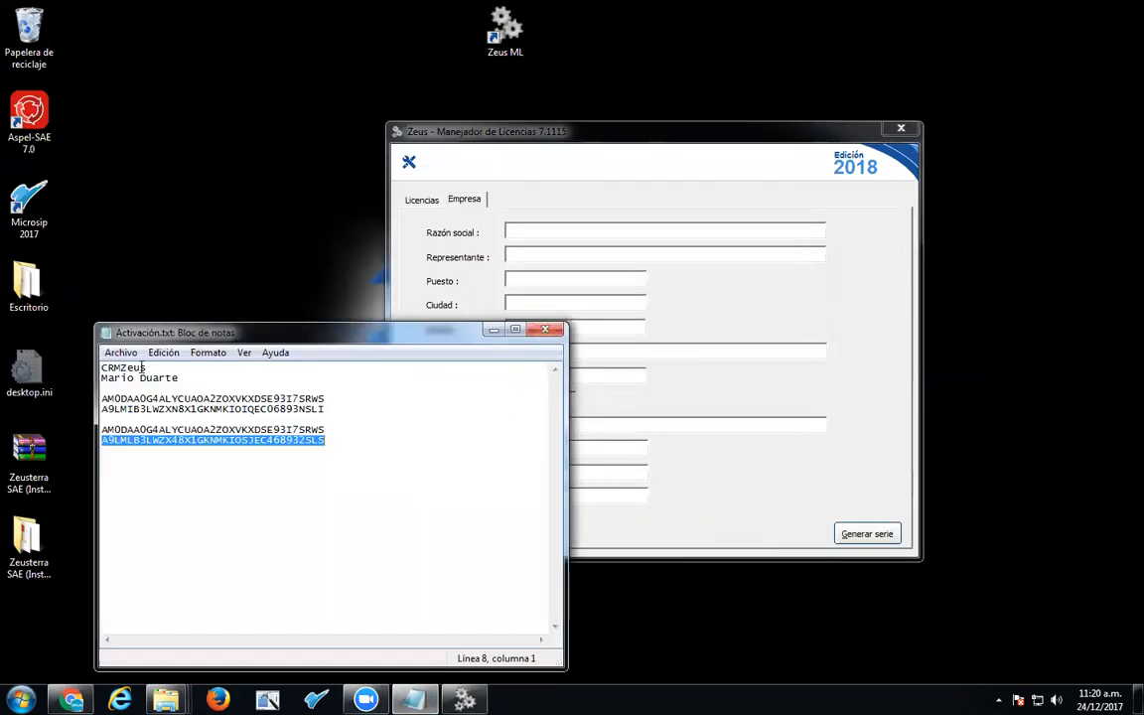
Step: Copy the company name CRMZeus from Activación.txt into the Razón social field
click(145, 369)
drag(145, 368, 101, 370)
right_click(140, 370)
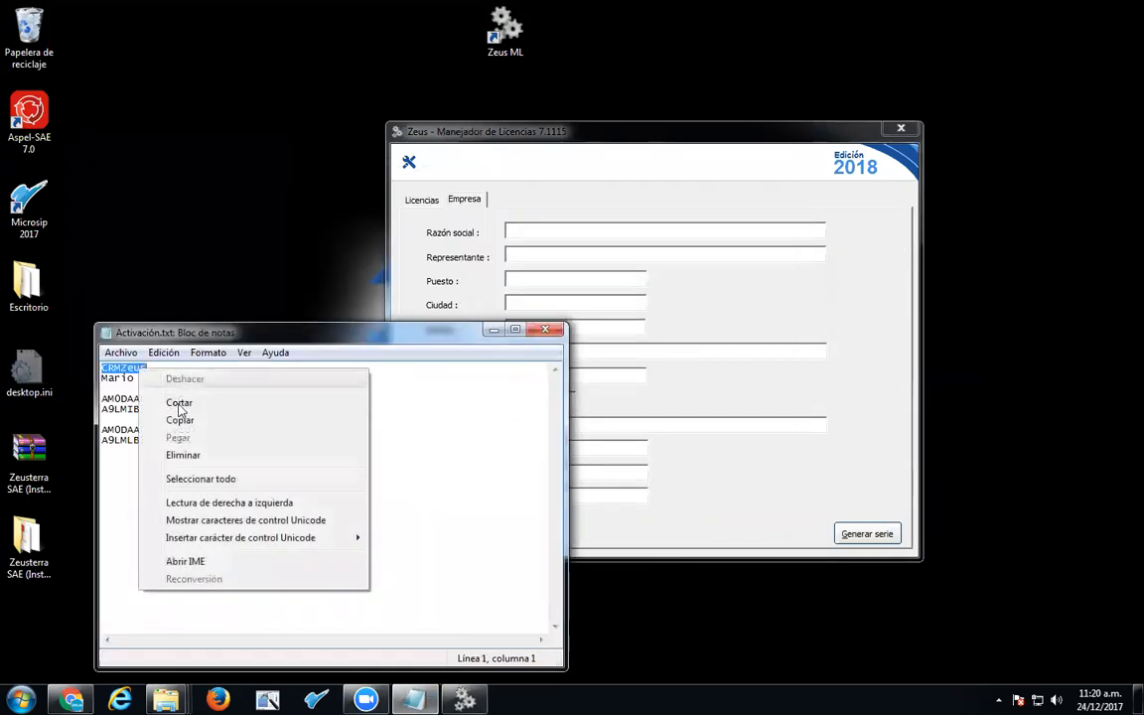
click(181, 421)
click(534, 228)
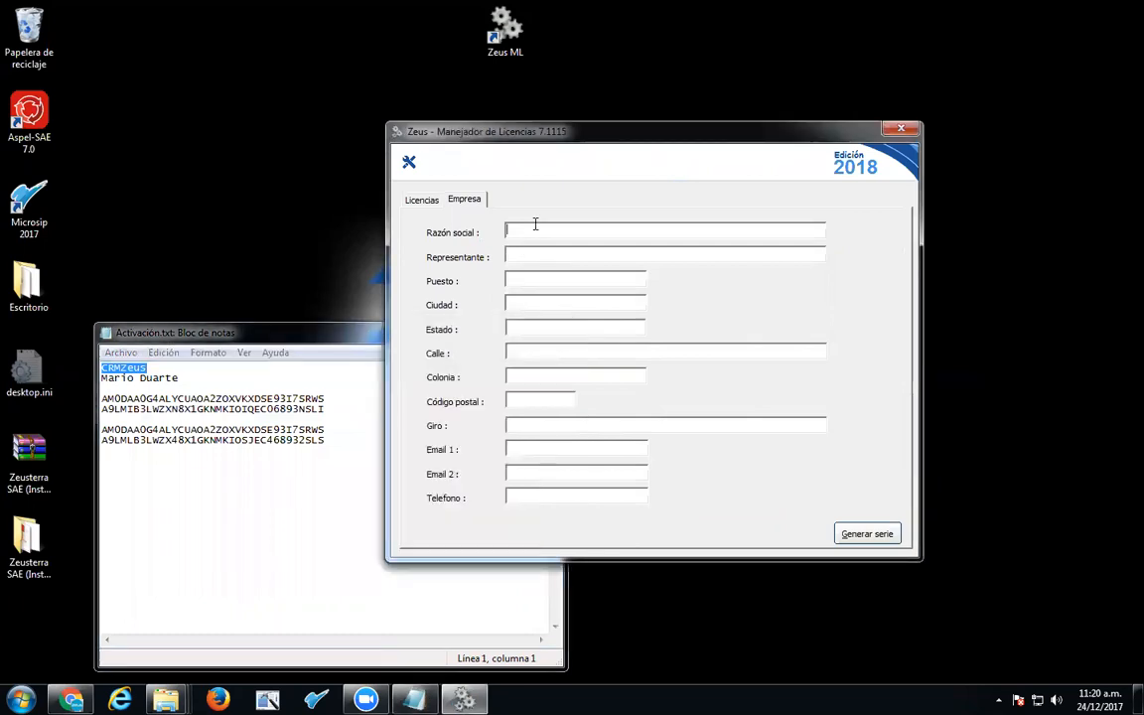
key(ctrl+v)
Step: Copy the representative's full name from Activación.txt into the Representante field
drag(180, 378, 99, 379)
key(ctrl+c)
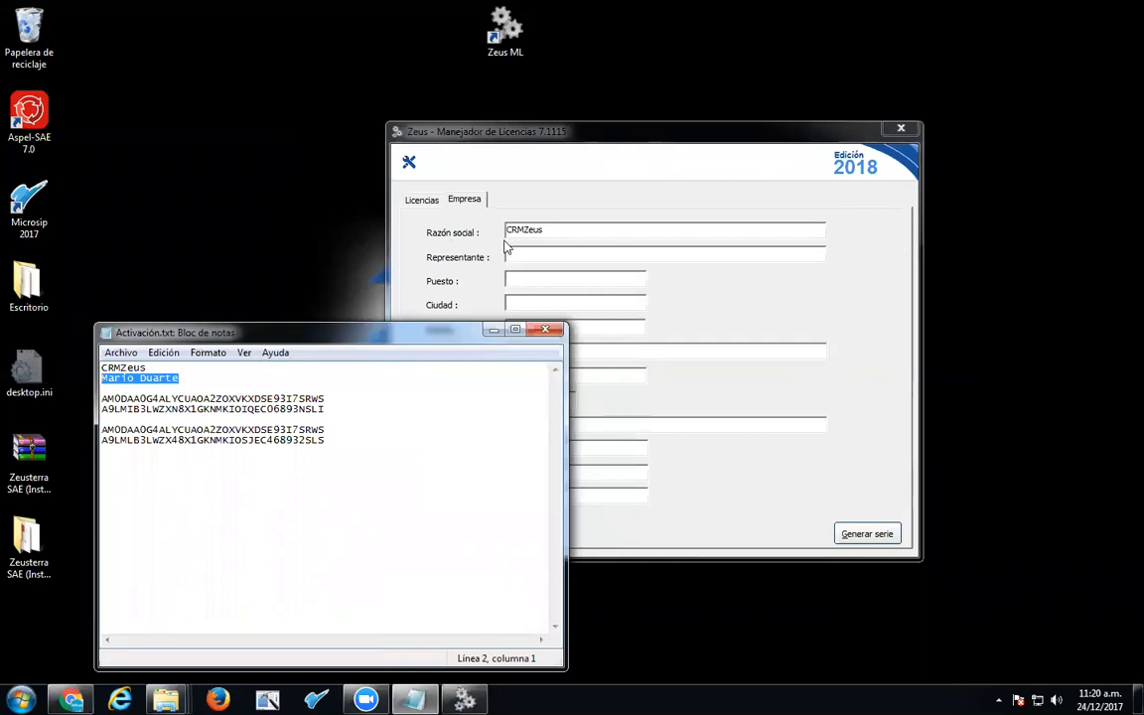
click(511, 251)
key(ctrl+v)
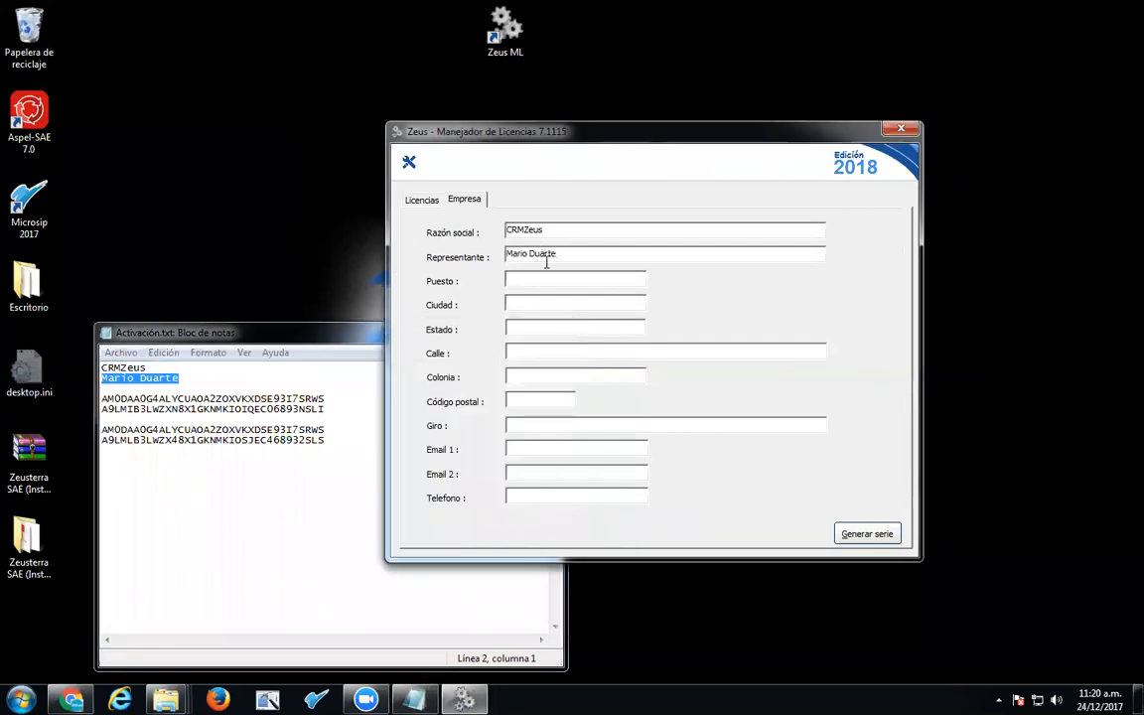
key(shift+Tab)
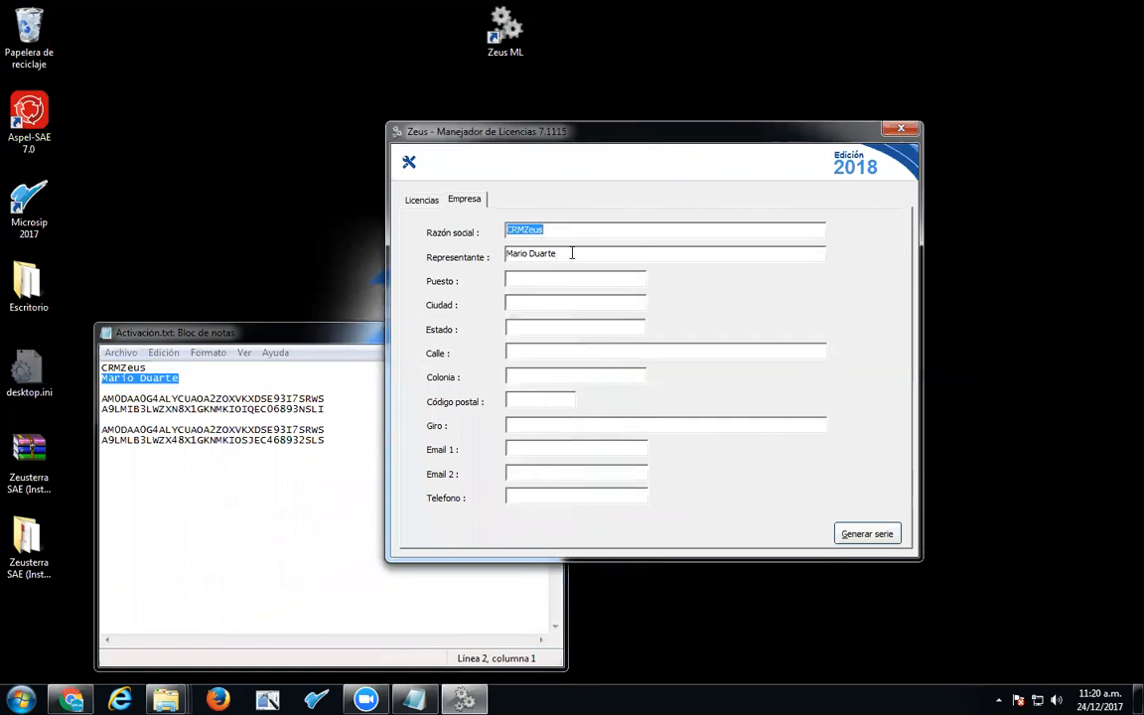
Step: Generate the serial from the registered company data and acknowledge the confirmation
key(Tab)
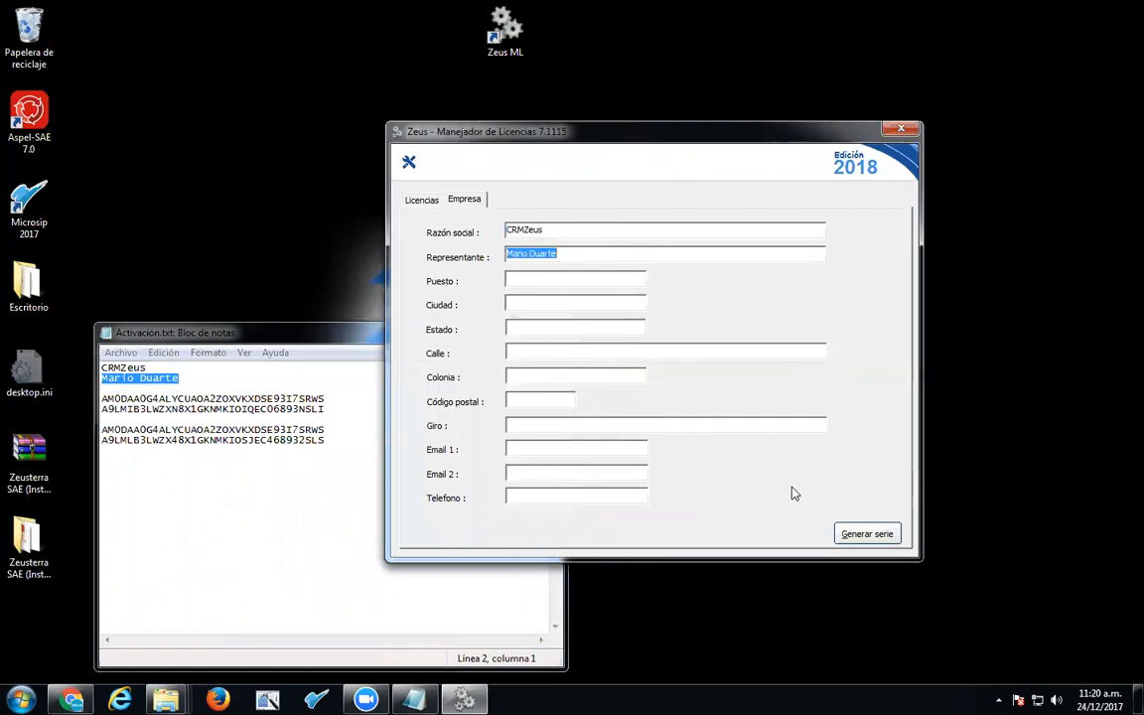
click(866, 536)
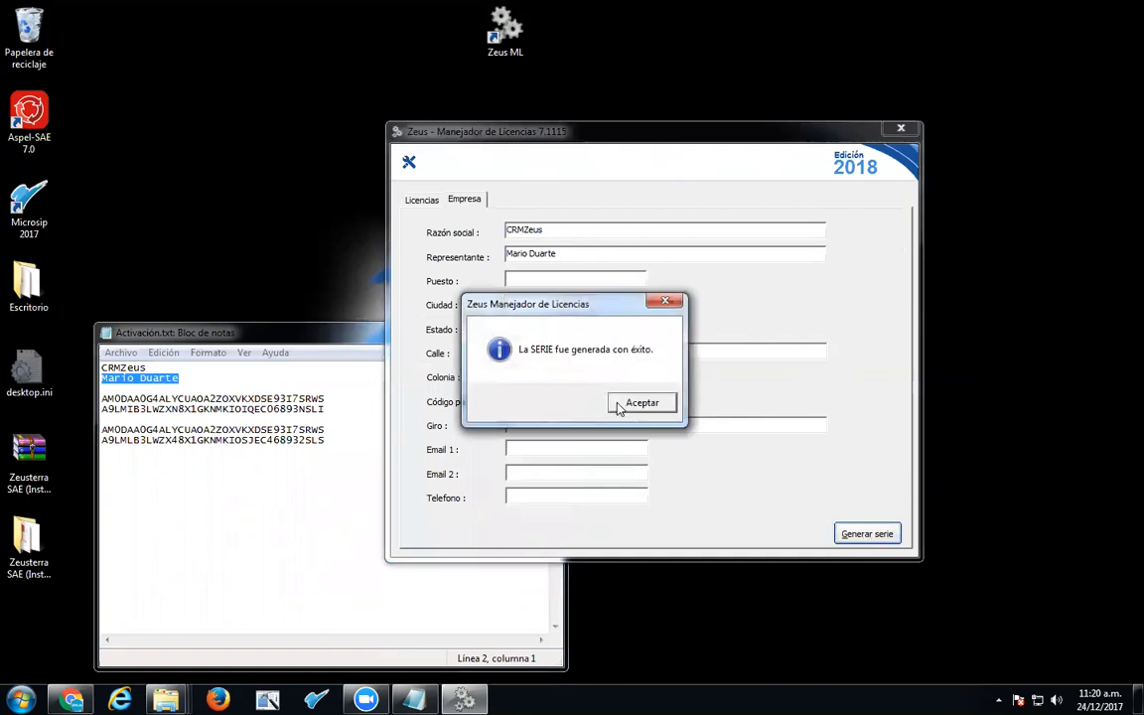
click(637, 402)
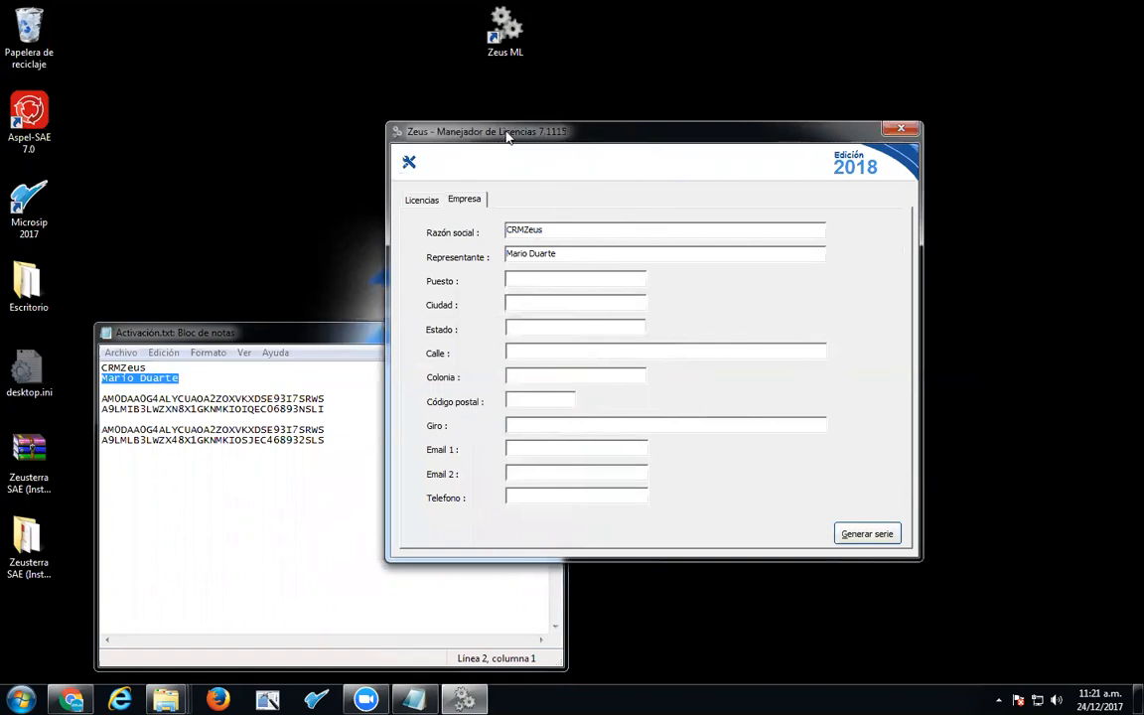
Step: Start a new activation from the Licencias list and copy the generated code in its Serie field
click(423, 200)
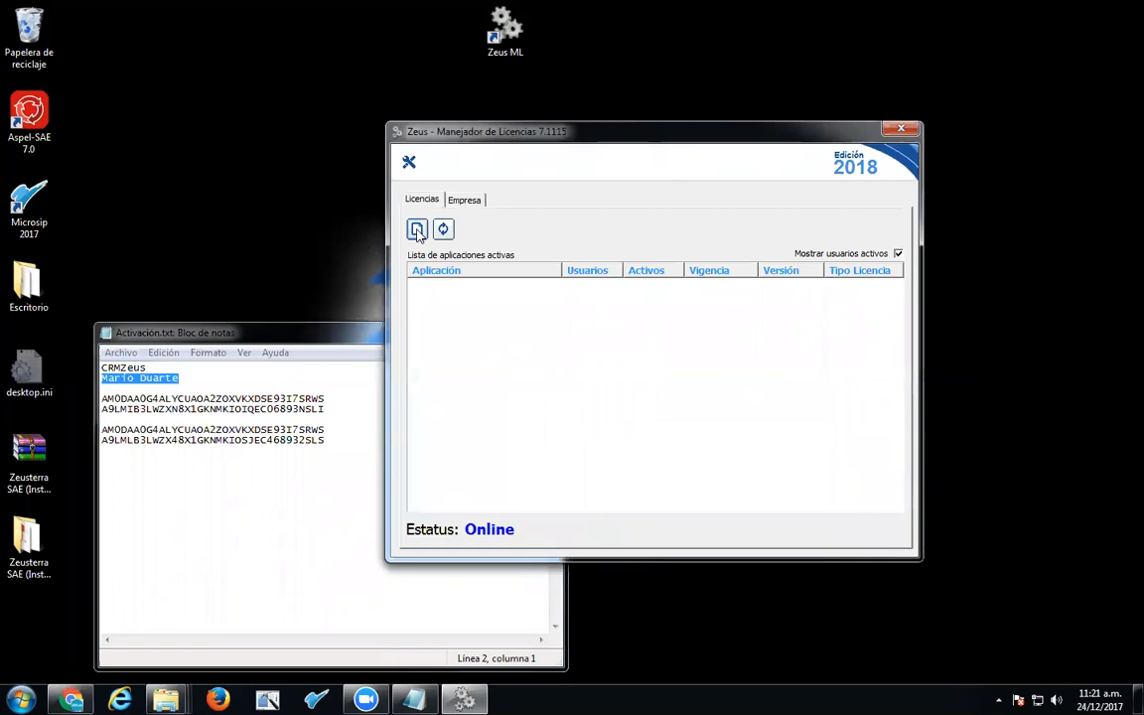
click(417, 231)
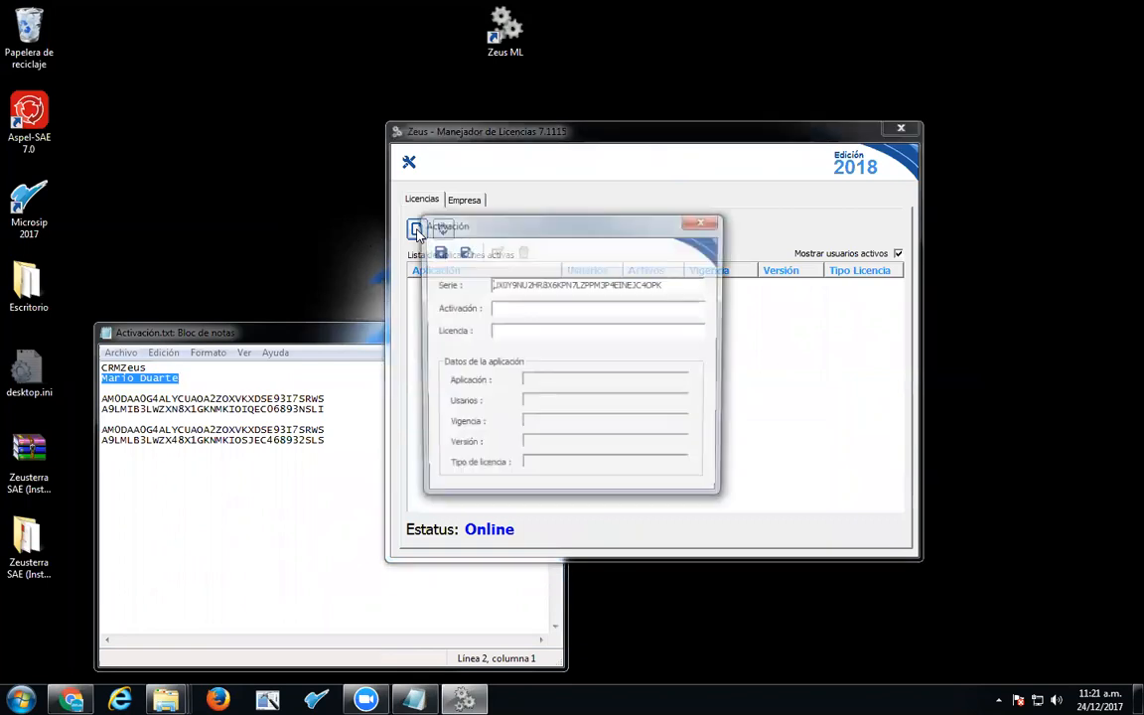
double_click(595, 284)
right_click(595, 284)
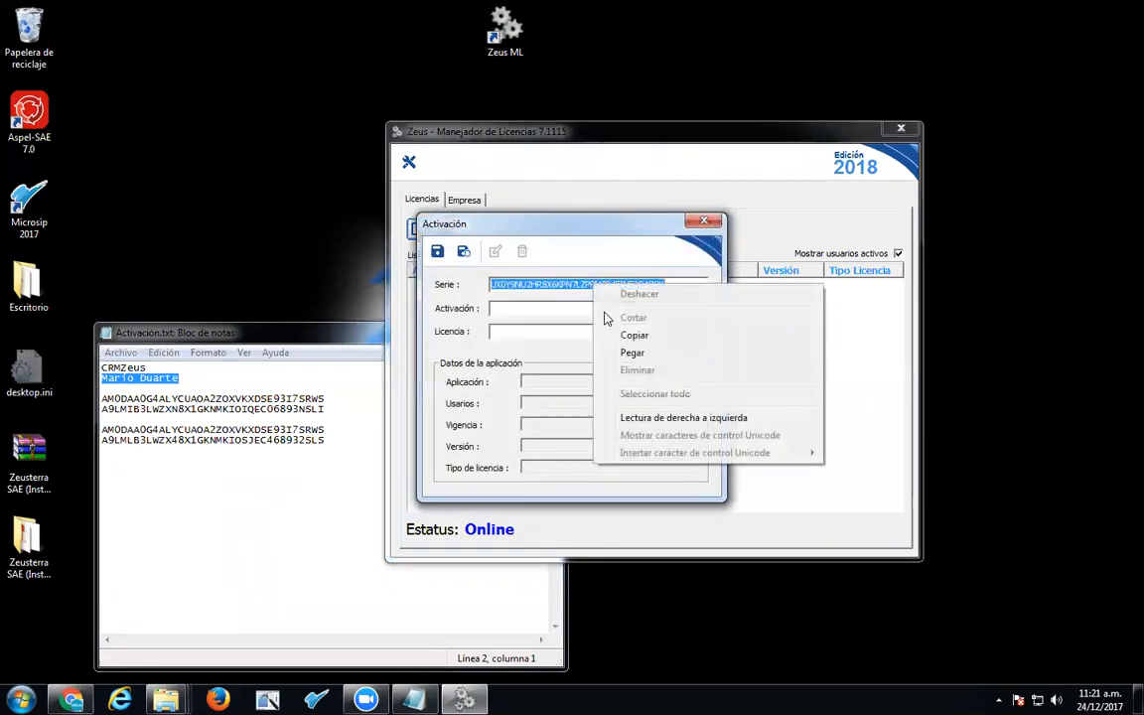
click(626, 331)
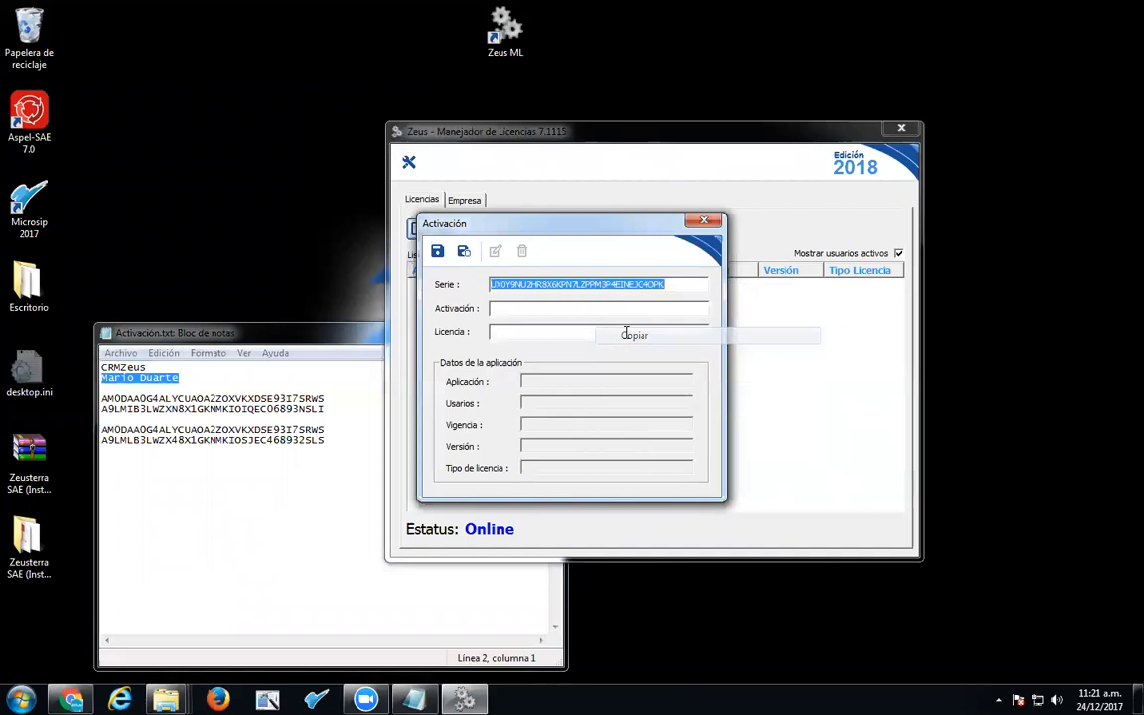
click(668, 285)
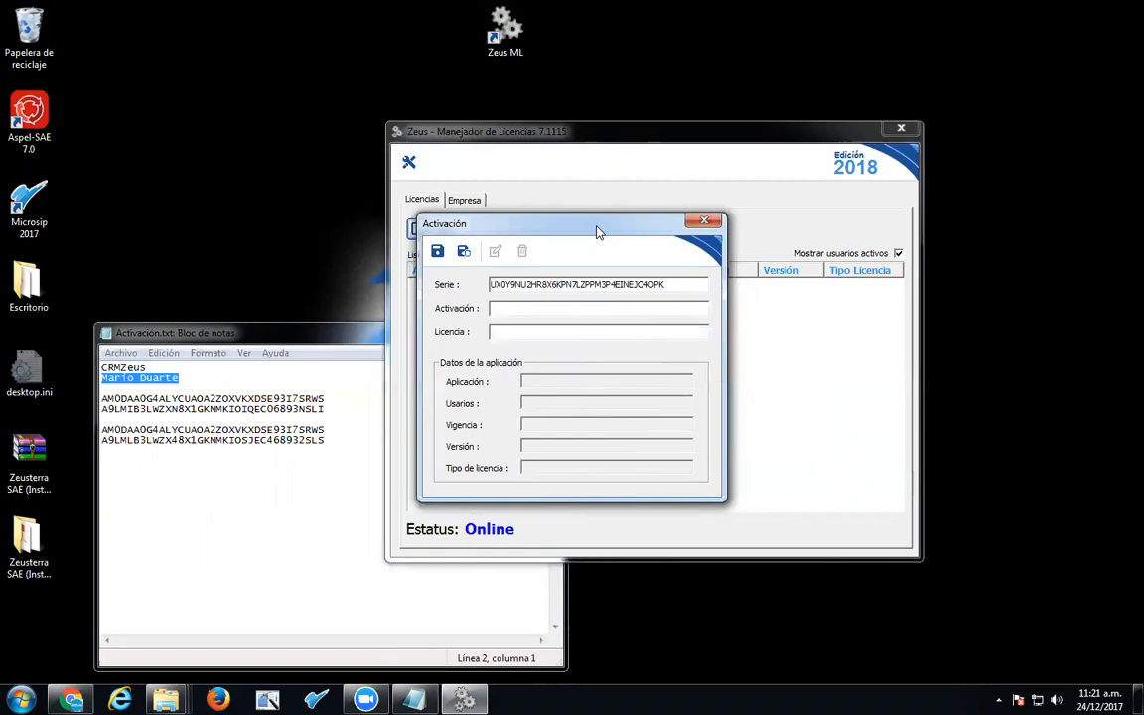
Step: Arrange the Activación dialog beside Activación.txt and copy the first code of the second key pair into the Activación field
drag(597, 232, 679, 215)
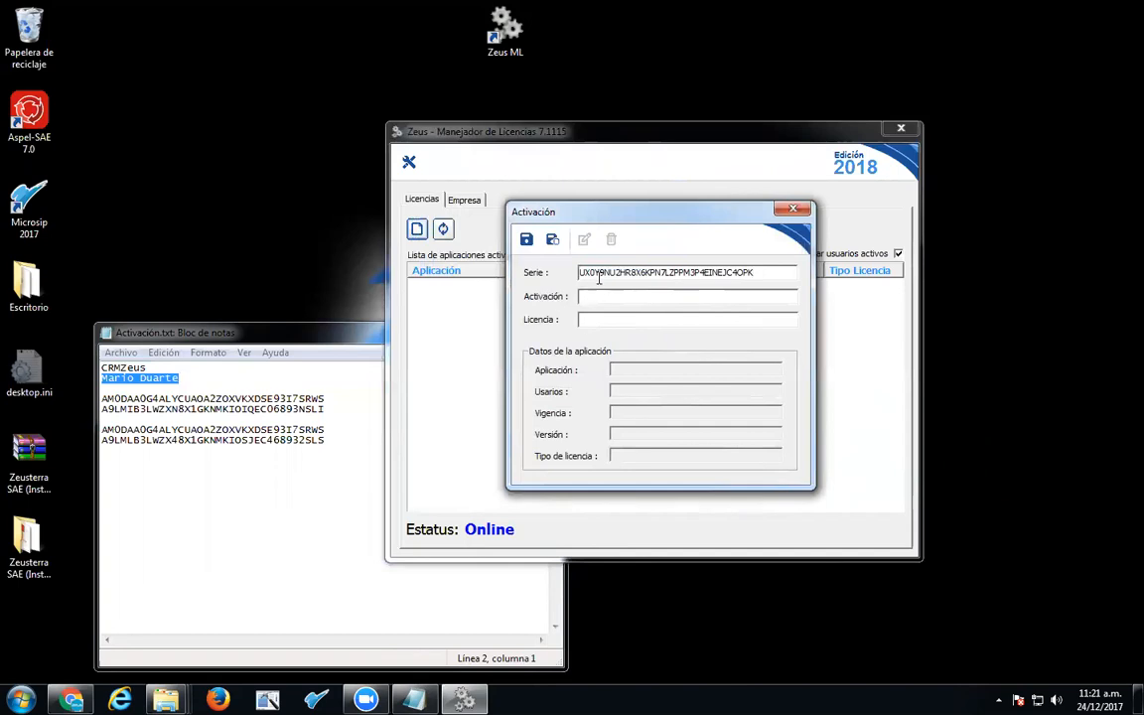
click(596, 319)
click(101, 429)
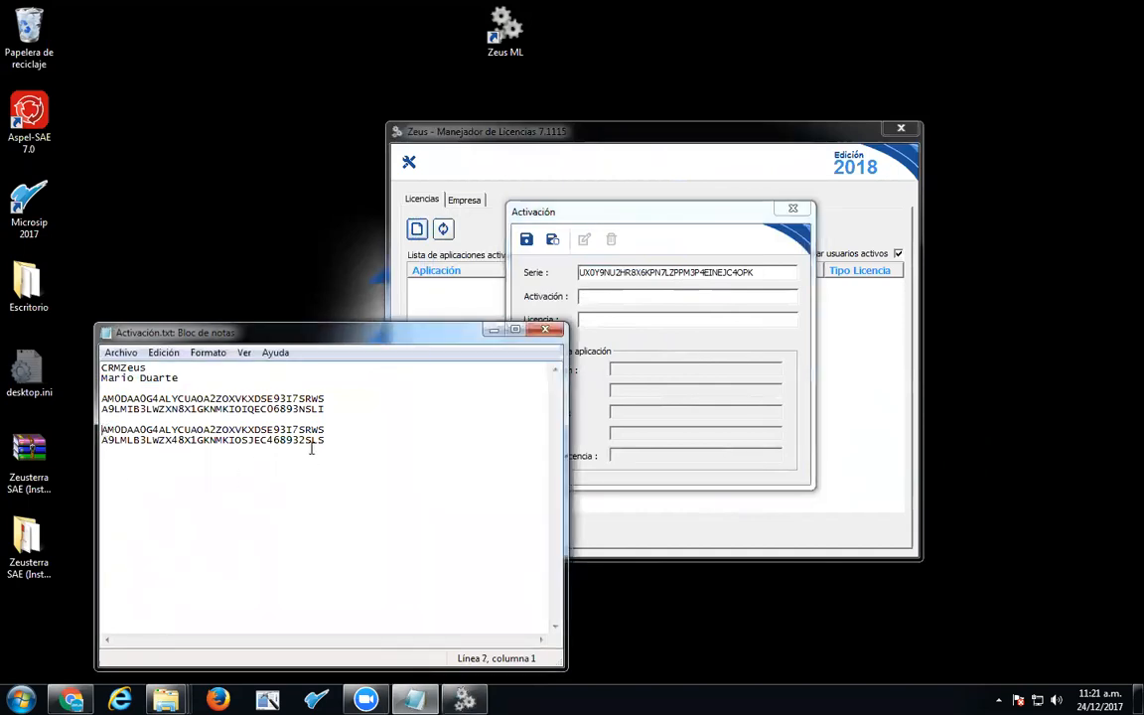
drag(382, 338, 316, 293)
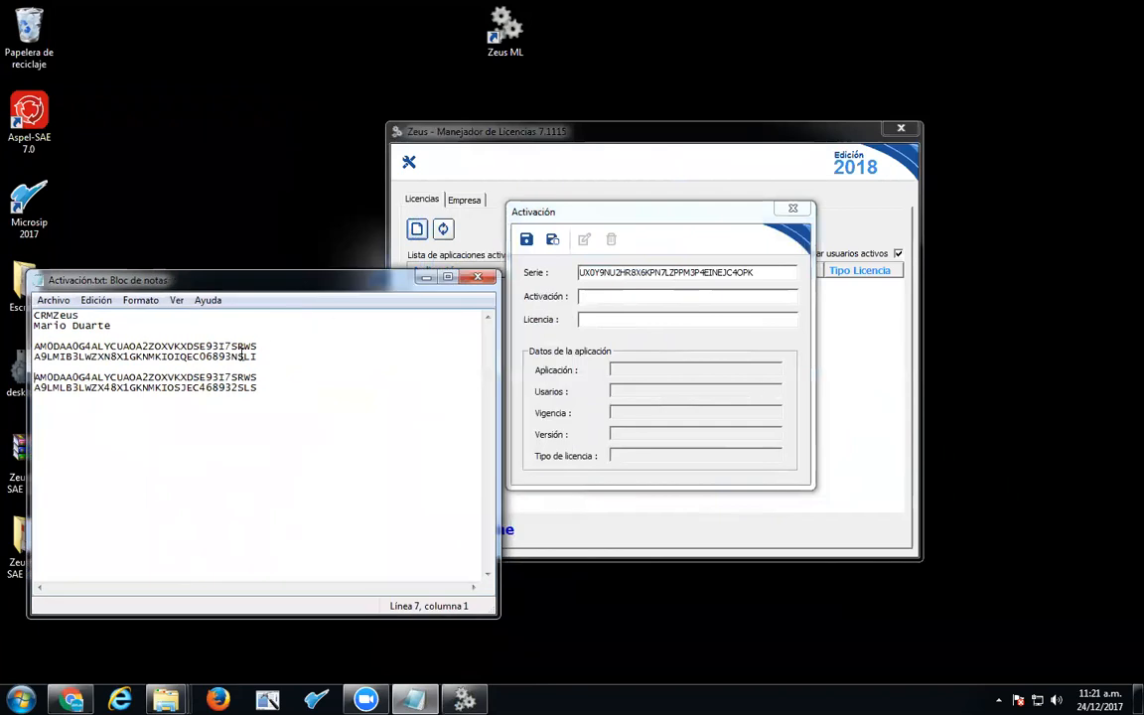
double_click(151, 377)
right_click(151, 378)
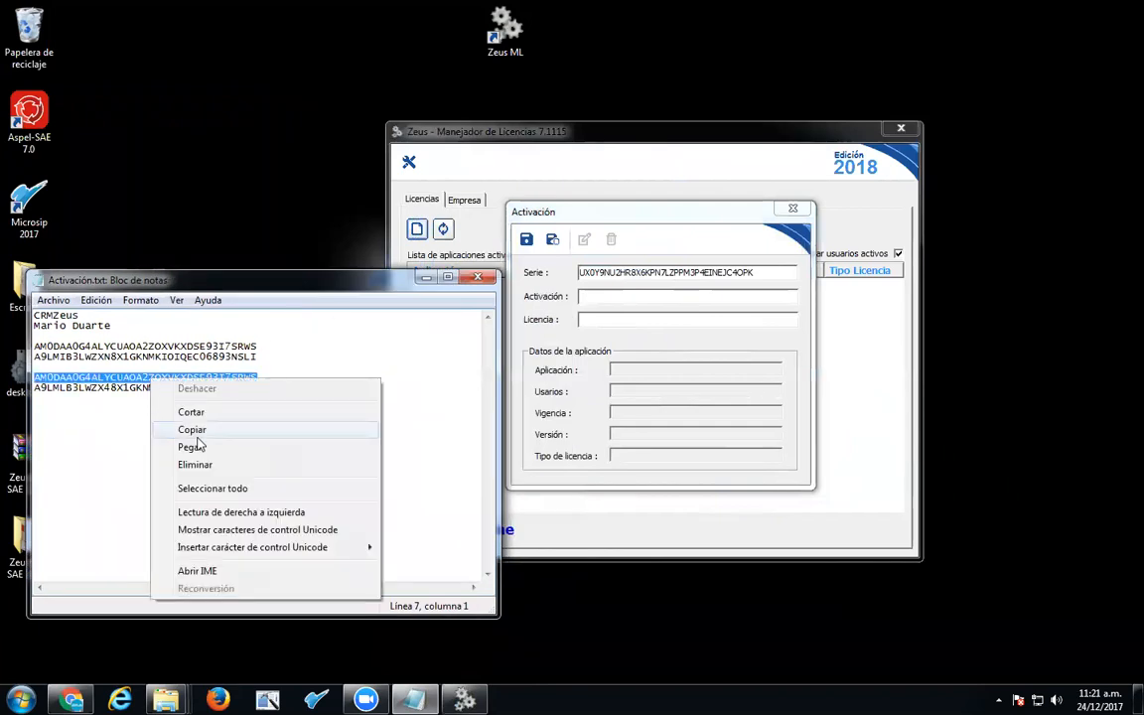
click(184, 429)
click(663, 297)
right_click(661, 297)
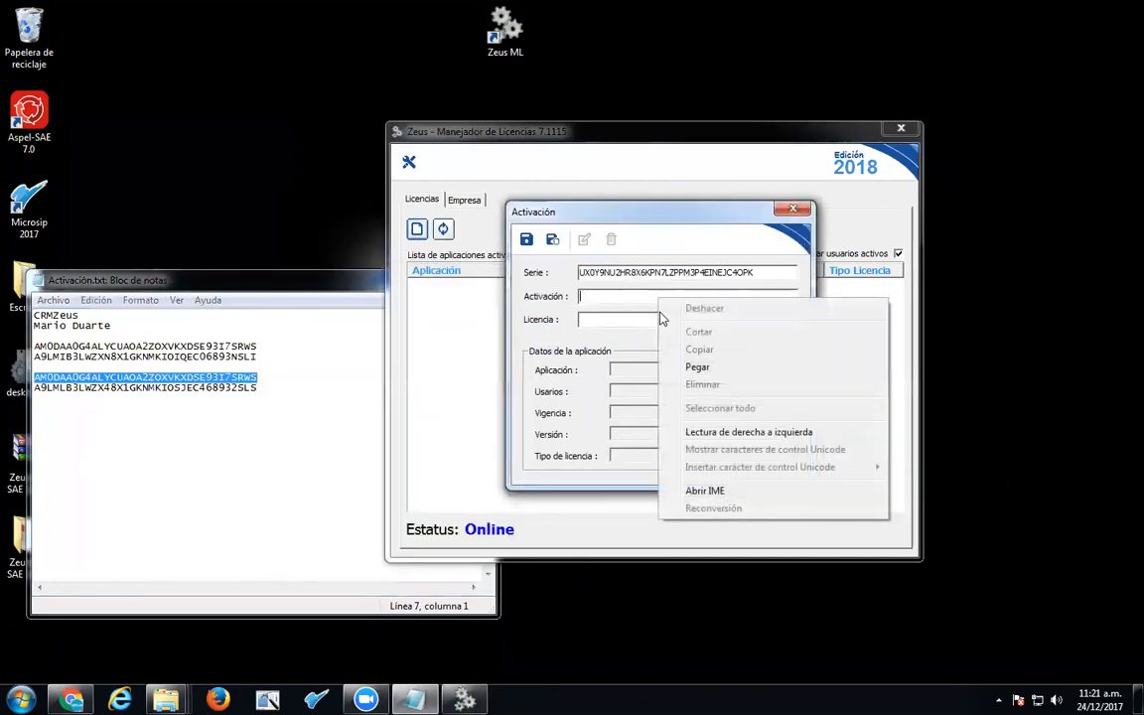
click(687, 368)
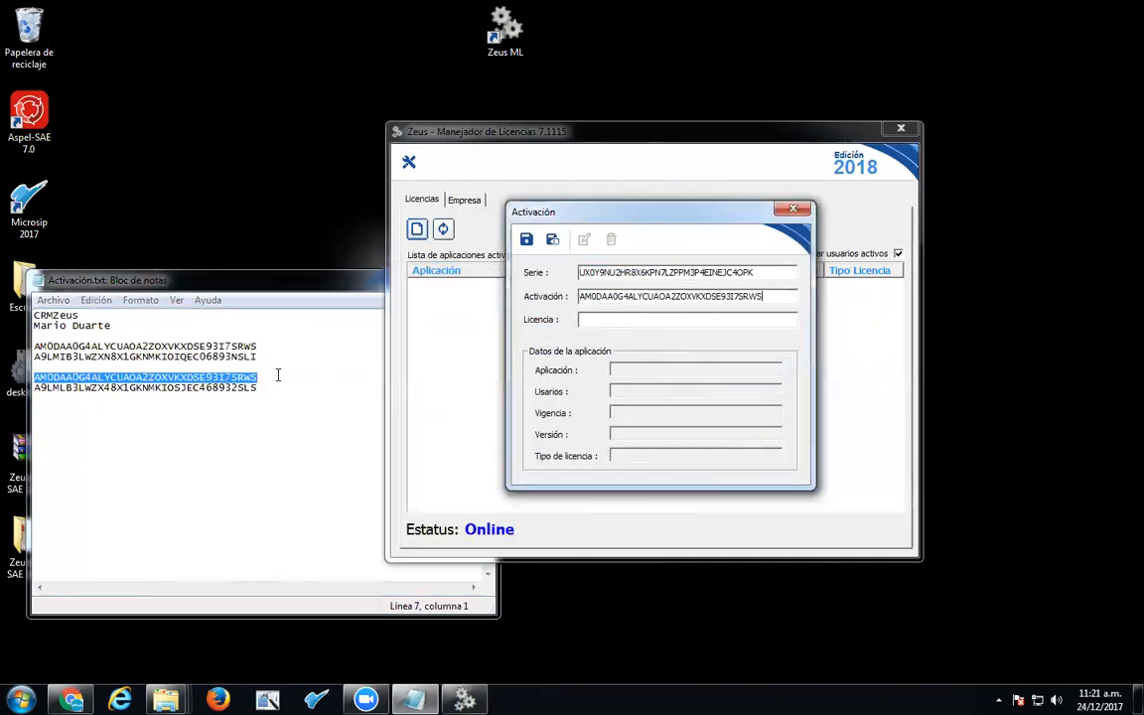
Step: Copy the second code of that pair from Activación.txt into the Licencia field and save the activation
double_click(146, 388)
right_click(146, 389)
click(265, 443)
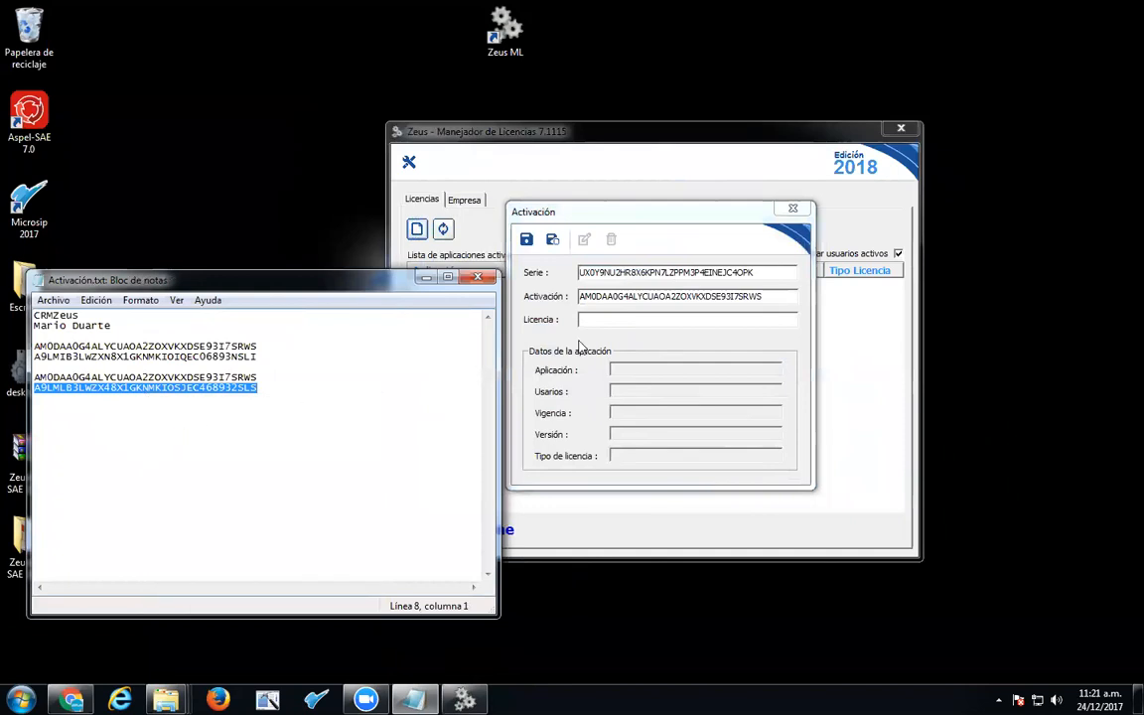
click(595, 319)
right_click(595, 319)
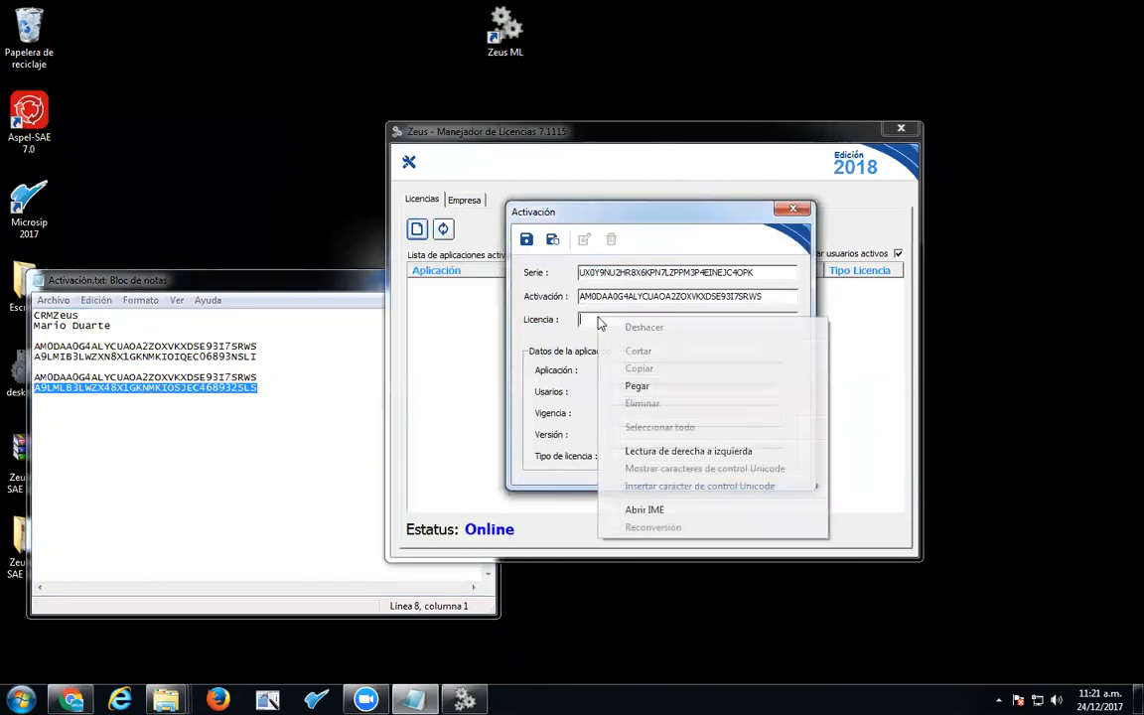
click(636, 386)
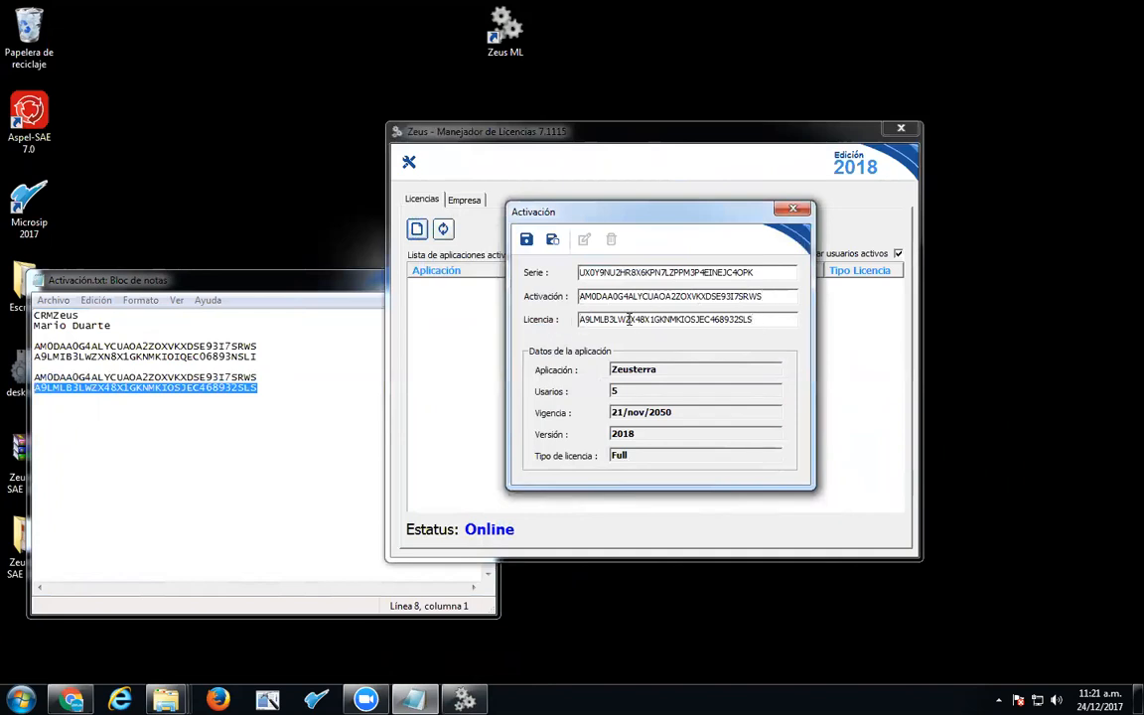
click(528, 241)
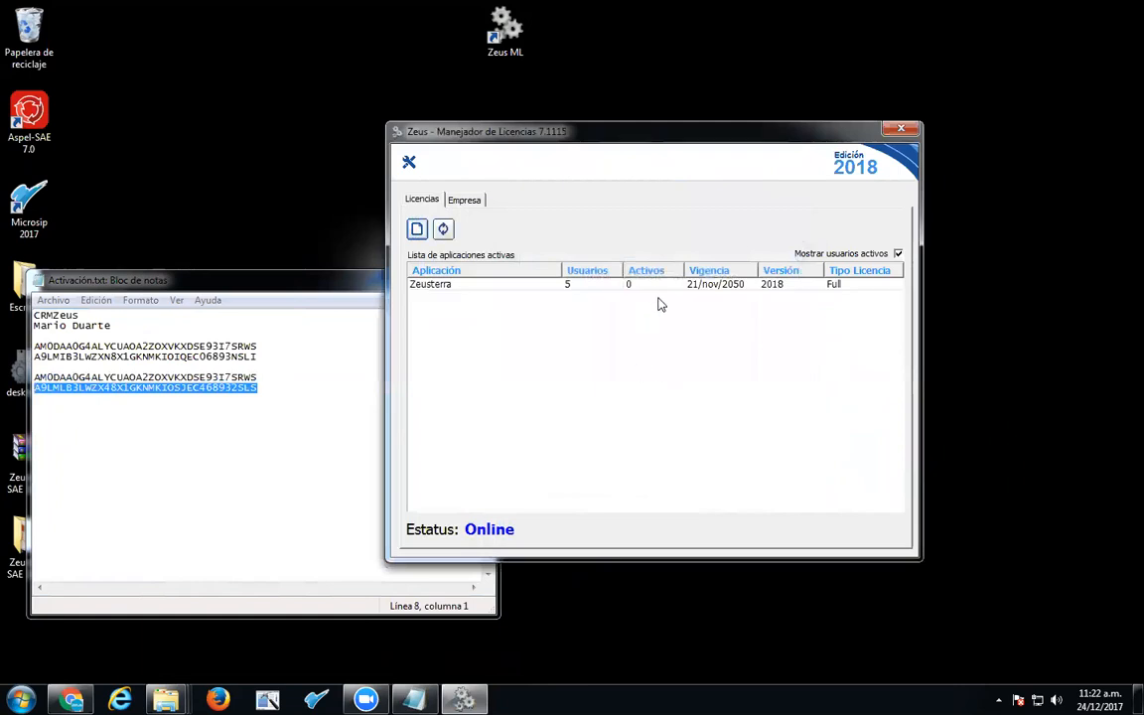
Step: Install the Zeus ML service from the license manager's tools and accept the resulting dialog
click(678, 288)
drag(628, 140, 764, 132)
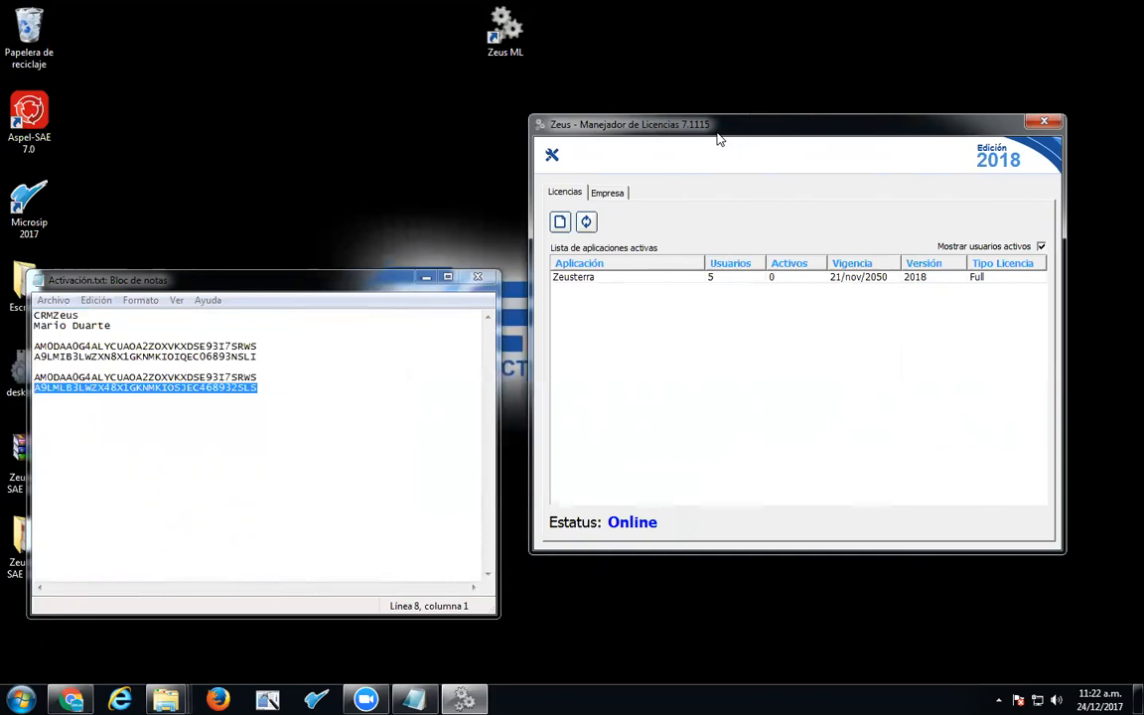
click(553, 157)
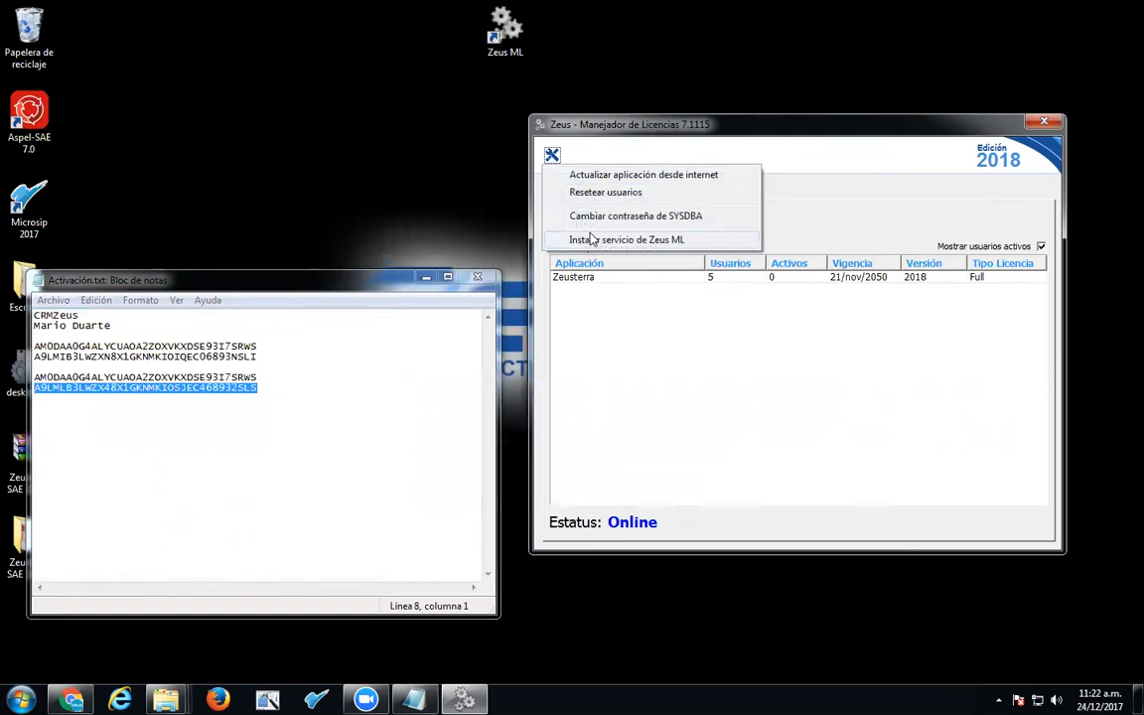
click(660, 241)
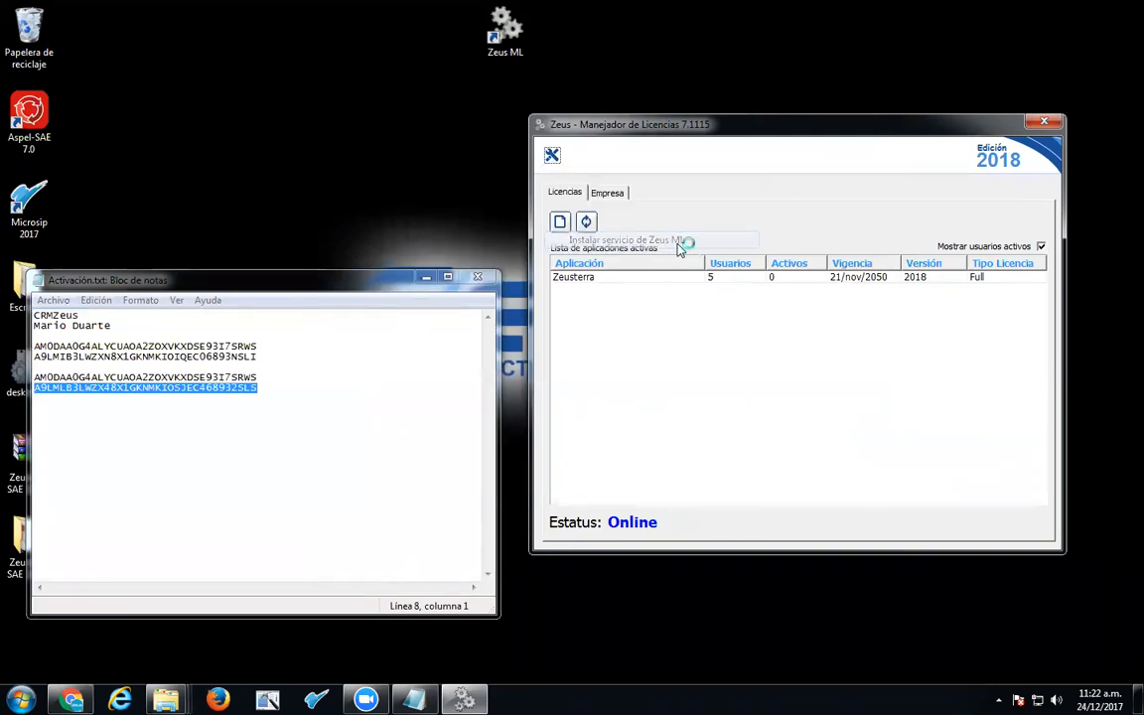
click(636, 406)
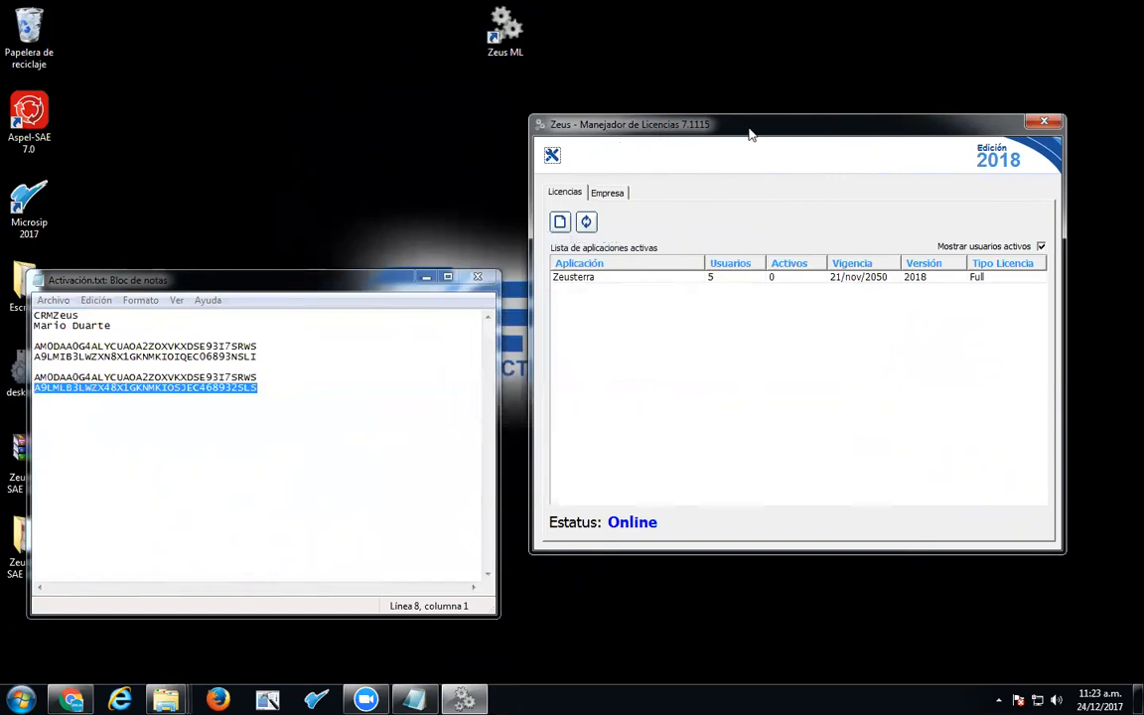
Step: Close the license manager window and exit Zeus Manejador de Licencias from the notification area
click(1046, 123)
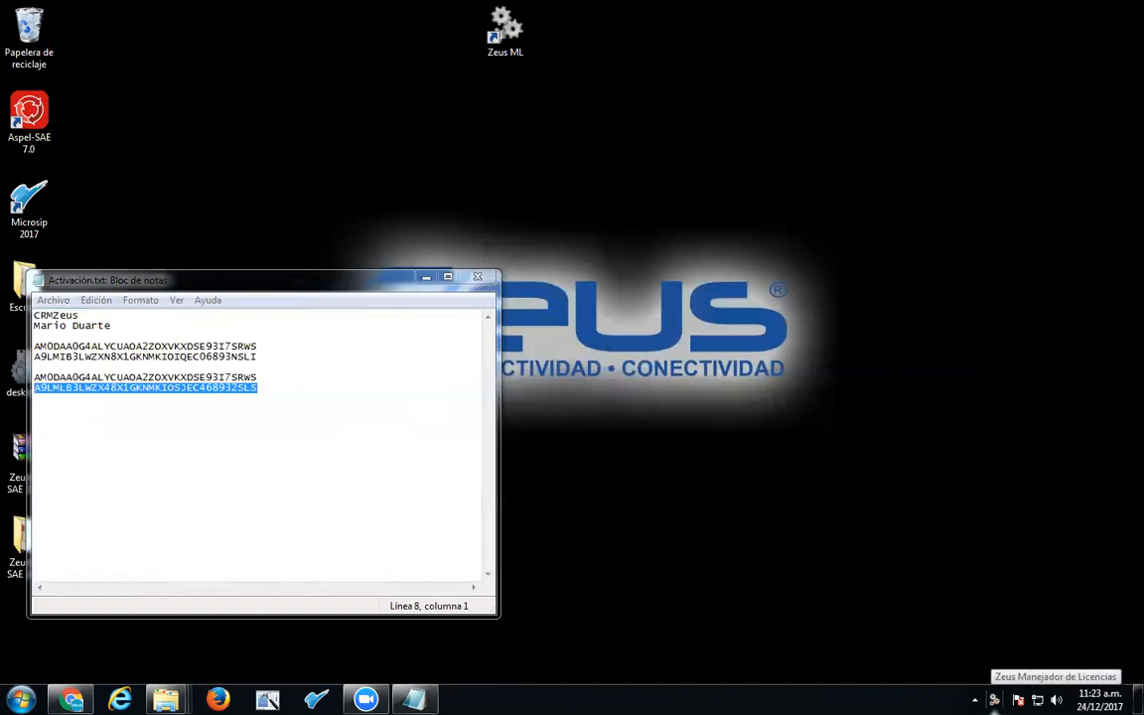
right_click(994, 699)
click(1029, 687)
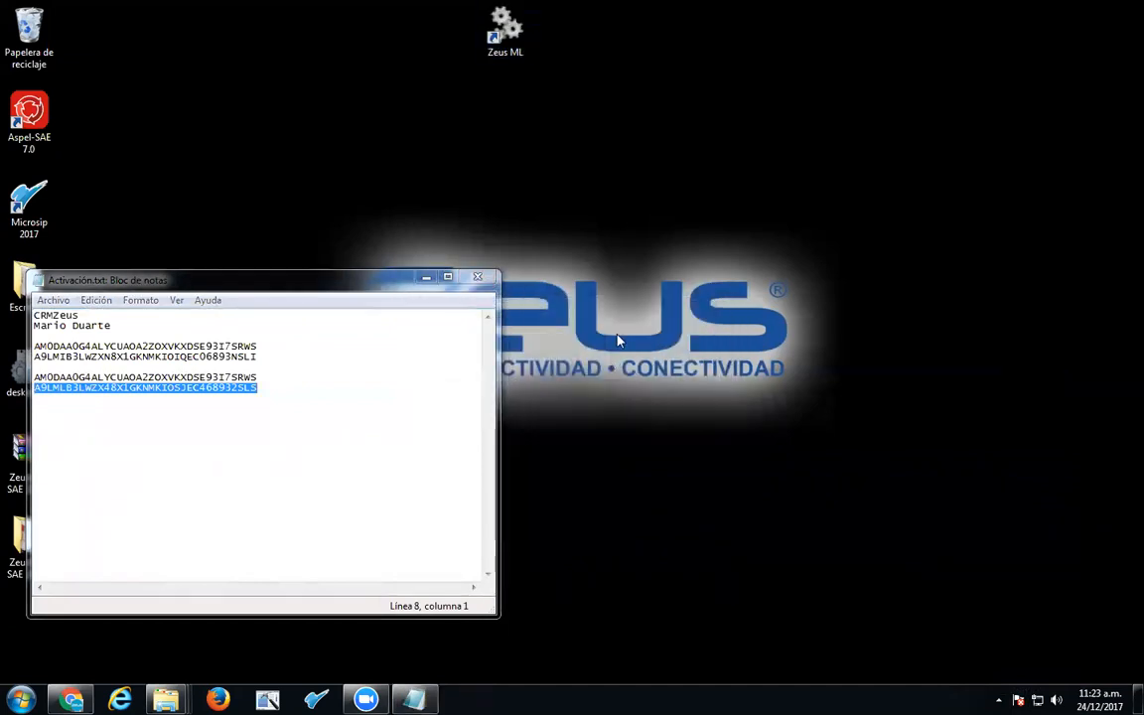
Step: Bring up the Windows Task Manager's list of services and clear the Activación.txt notes out of the way
drag(318, 283, 864, 59)
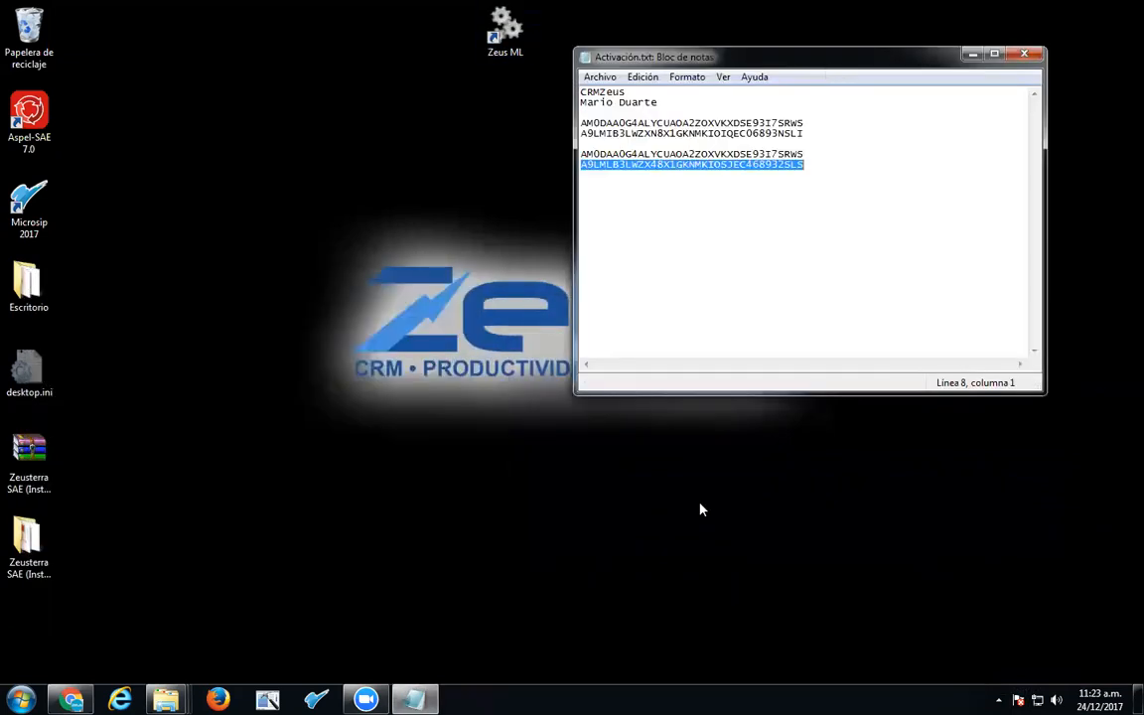
click(656, 637)
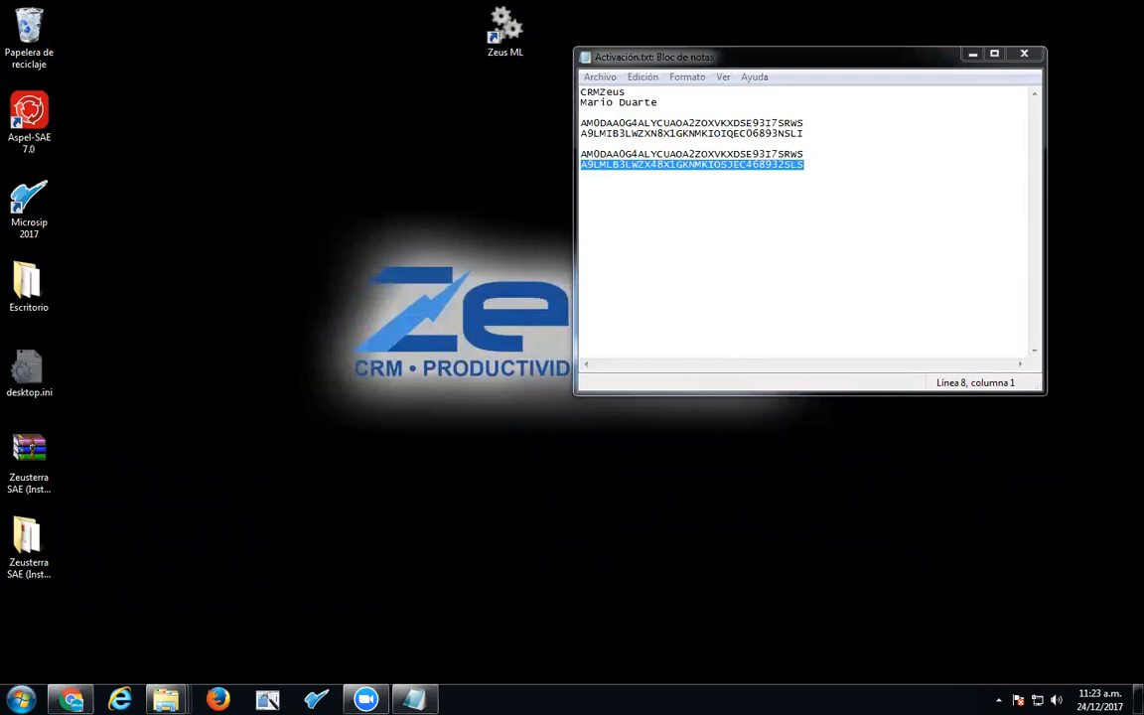
right_click(637, 697)
click(683, 655)
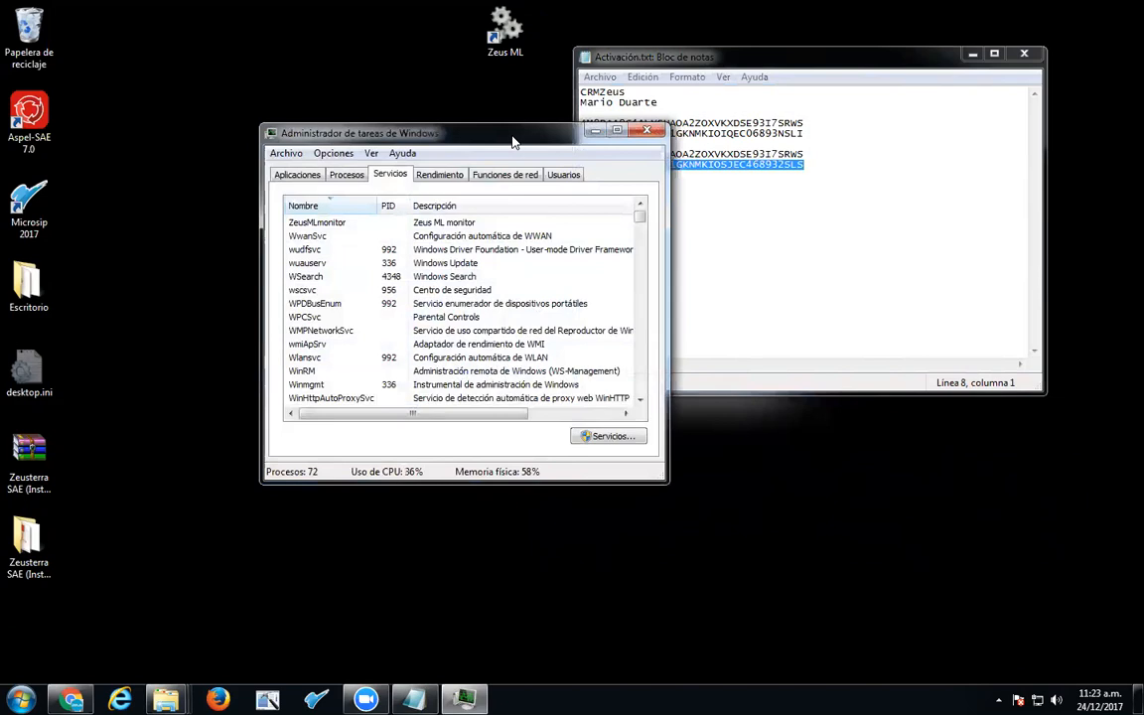
drag(513, 142, 334, 87)
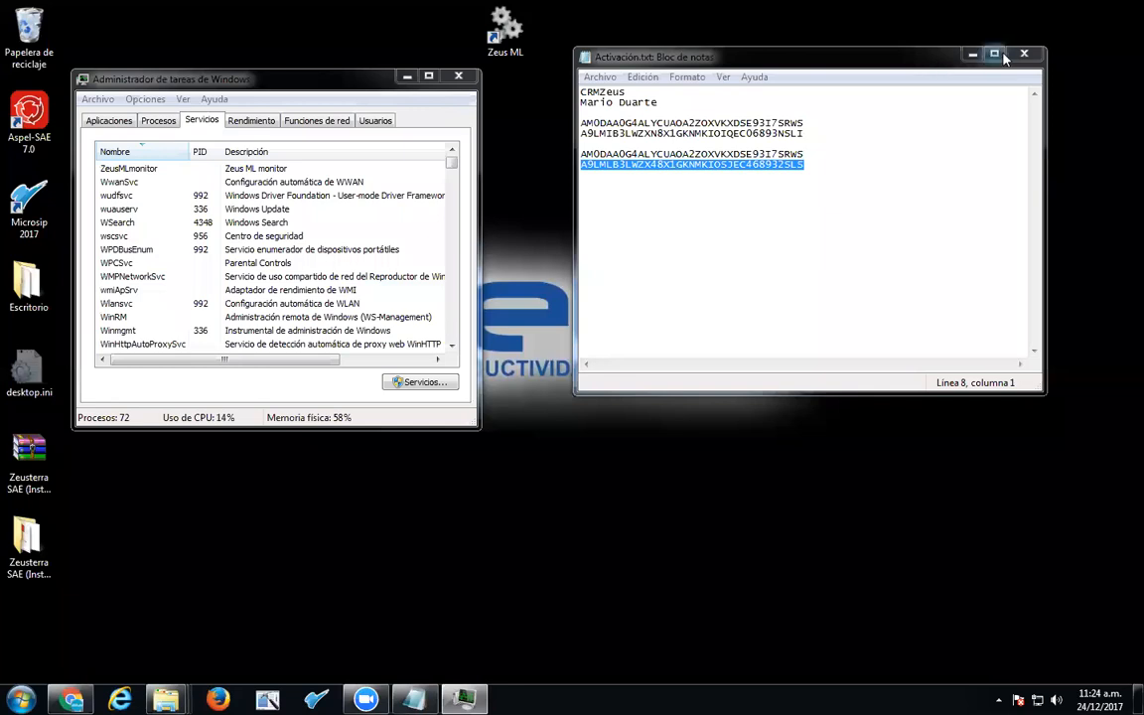
click(1035, 58)
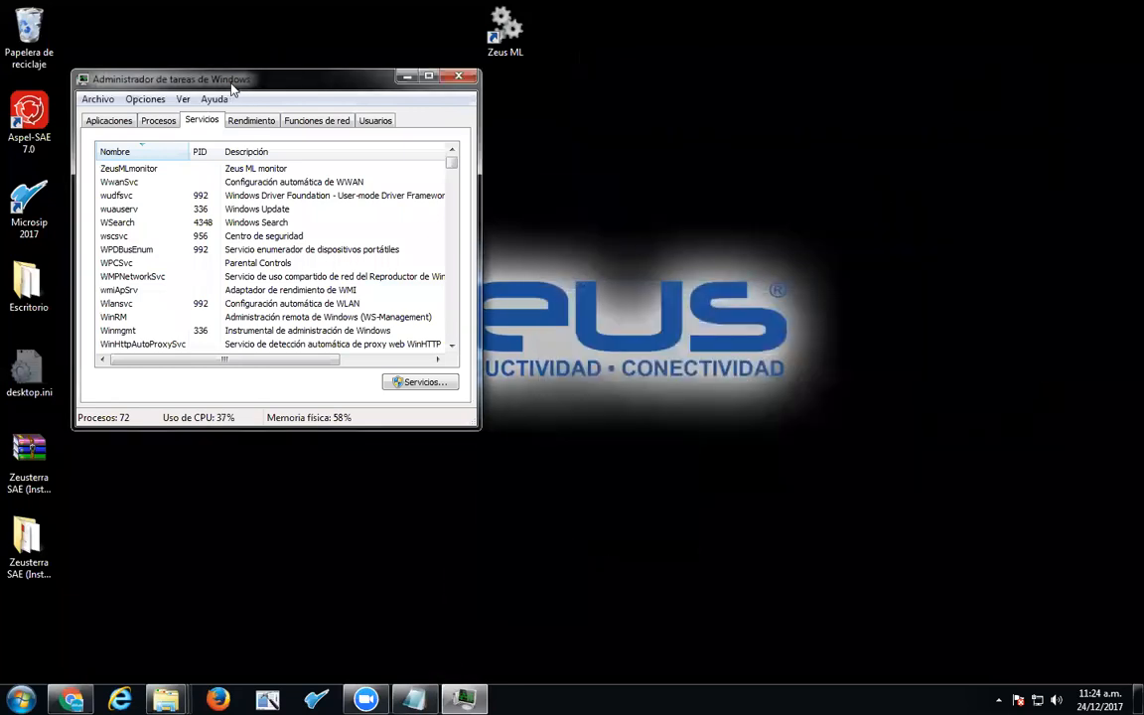
drag(231, 89, 287, 93)
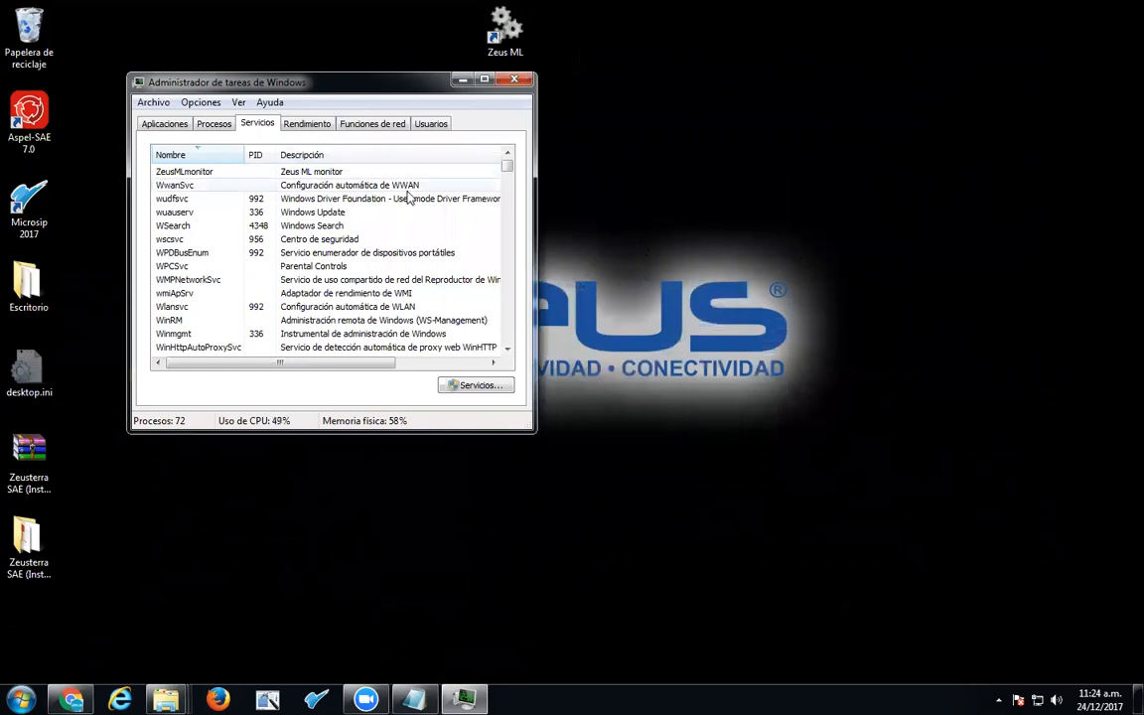
Step: Try to start the ZeusMLmonitor service directly from the Task Manager
click(229, 173)
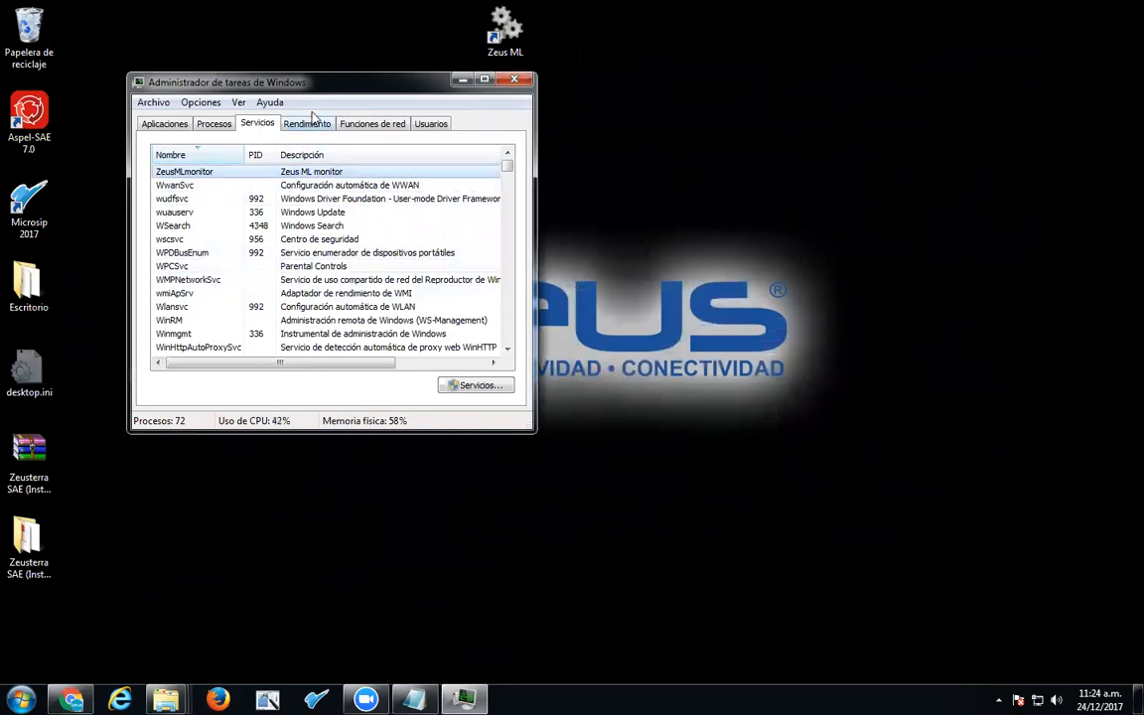
right_click(282, 173)
click(334, 183)
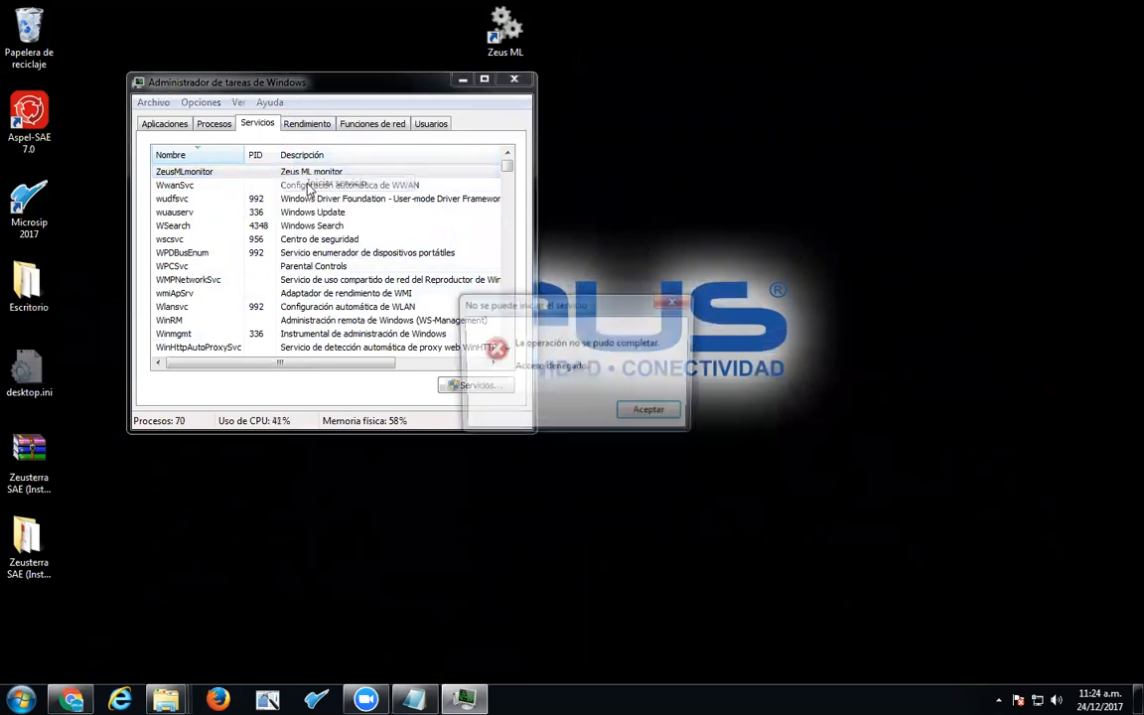
click(651, 413)
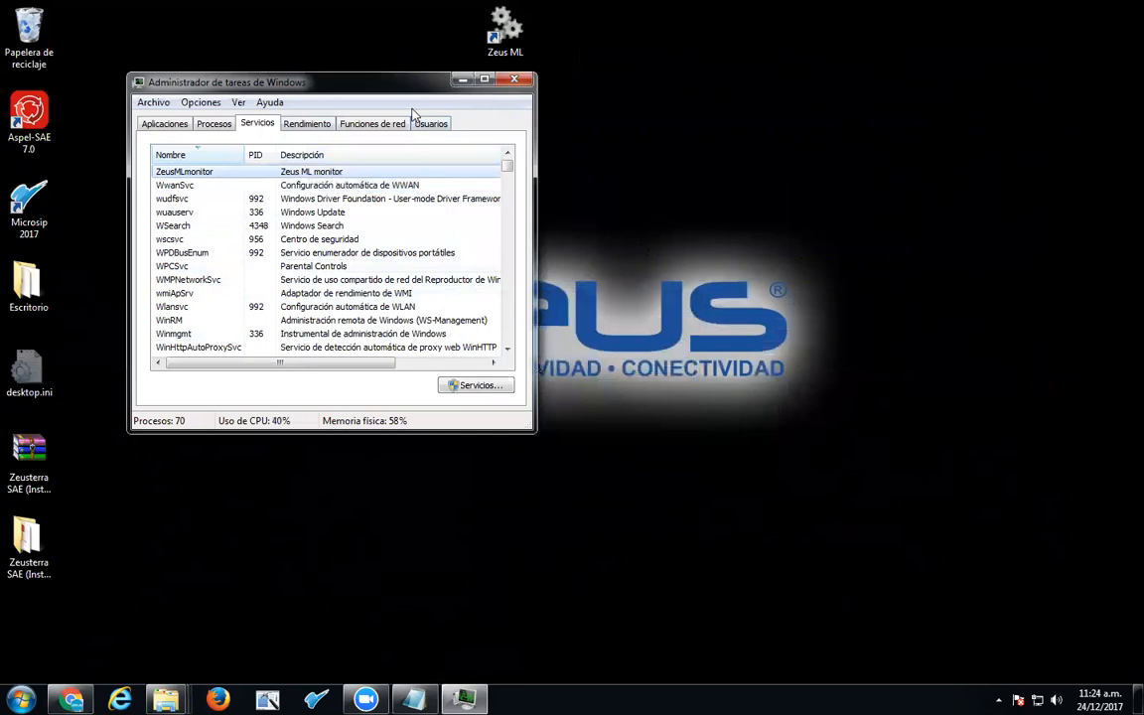
Step: Open the full Windows Servicios console and sort its services by name in descending order
click(478, 388)
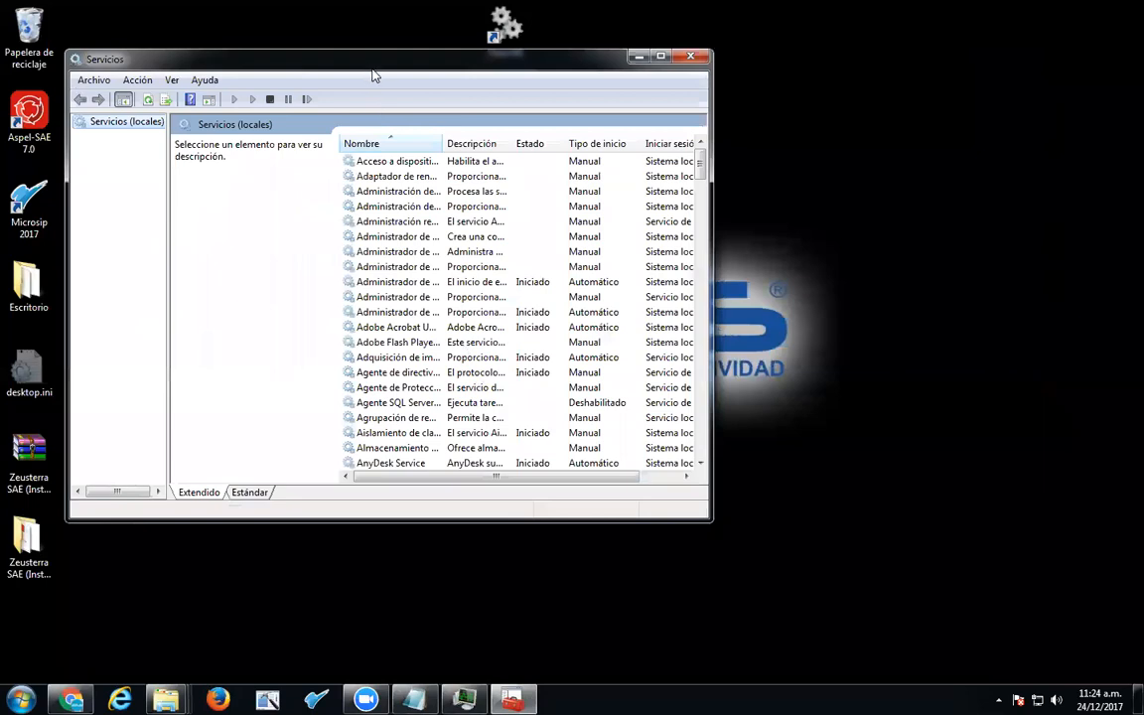
drag(370, 66, 437, 87)
click(446, 169)
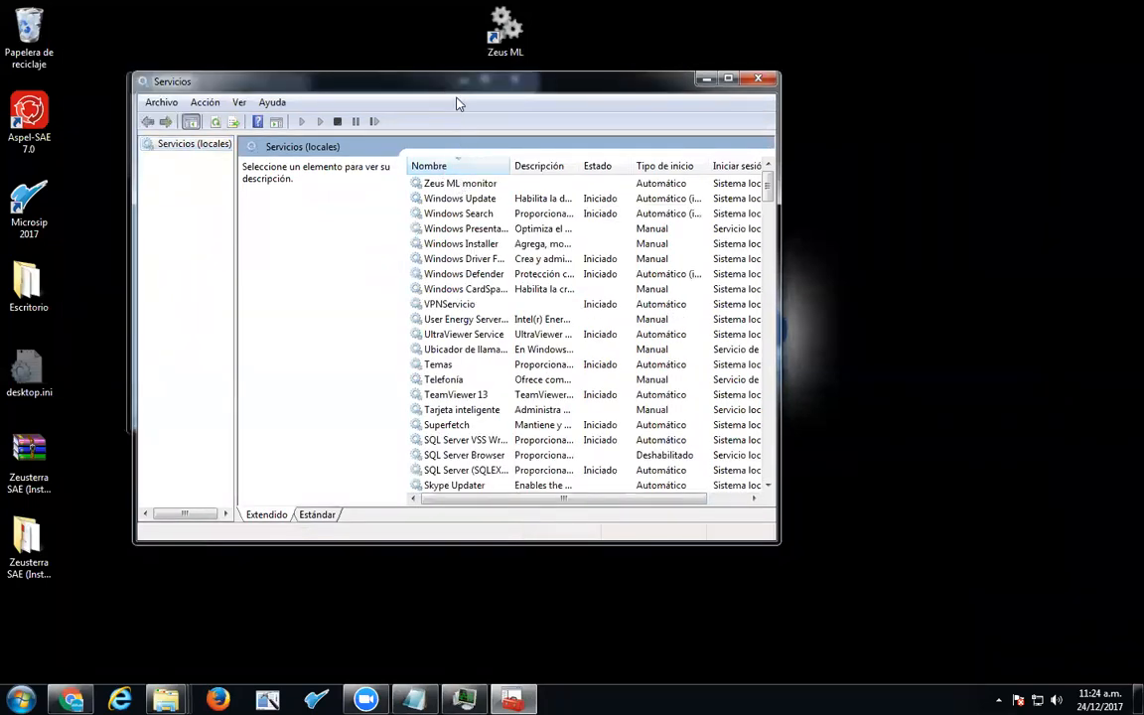
Step: Start the Zeus ML monitor service from the Servicios console, then clear the console and Task Manager off the desktop
click(467, 185)
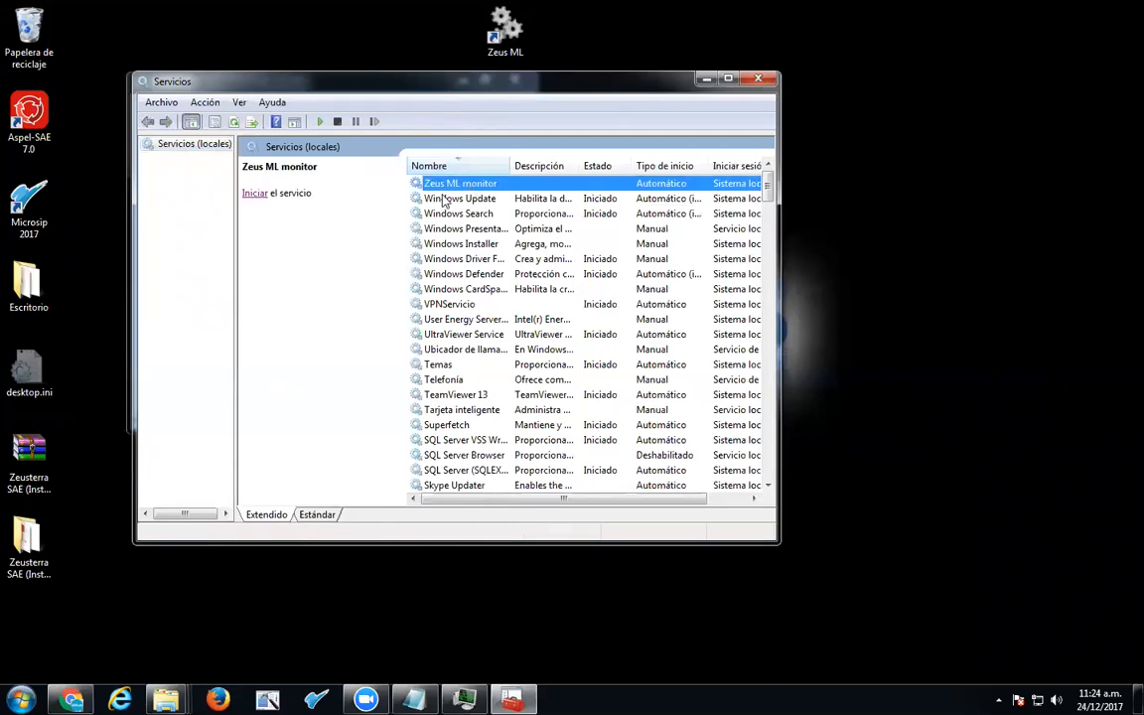
click(253, 193)
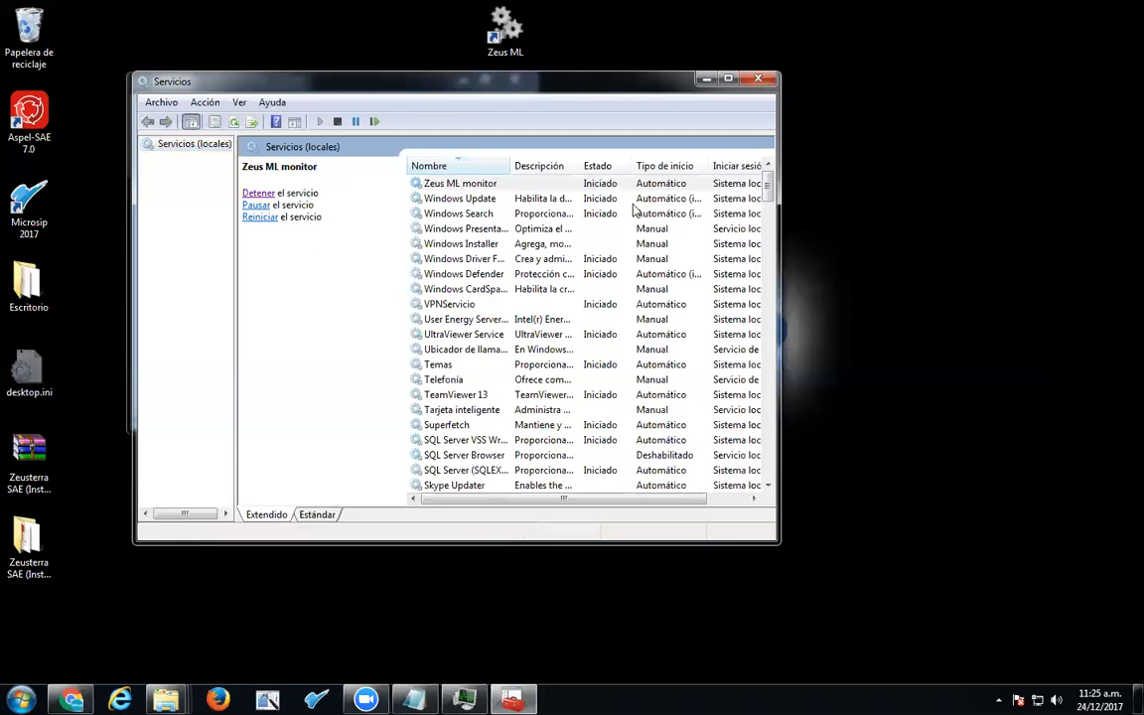
click(758, 79)
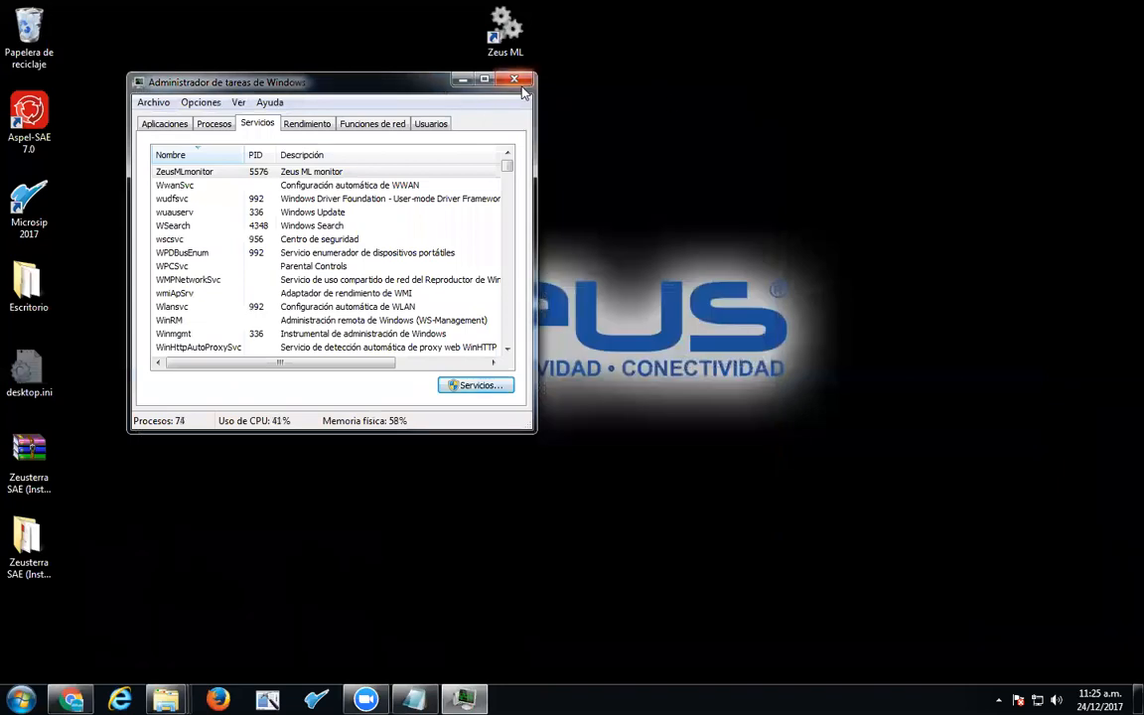
click(463, 80)
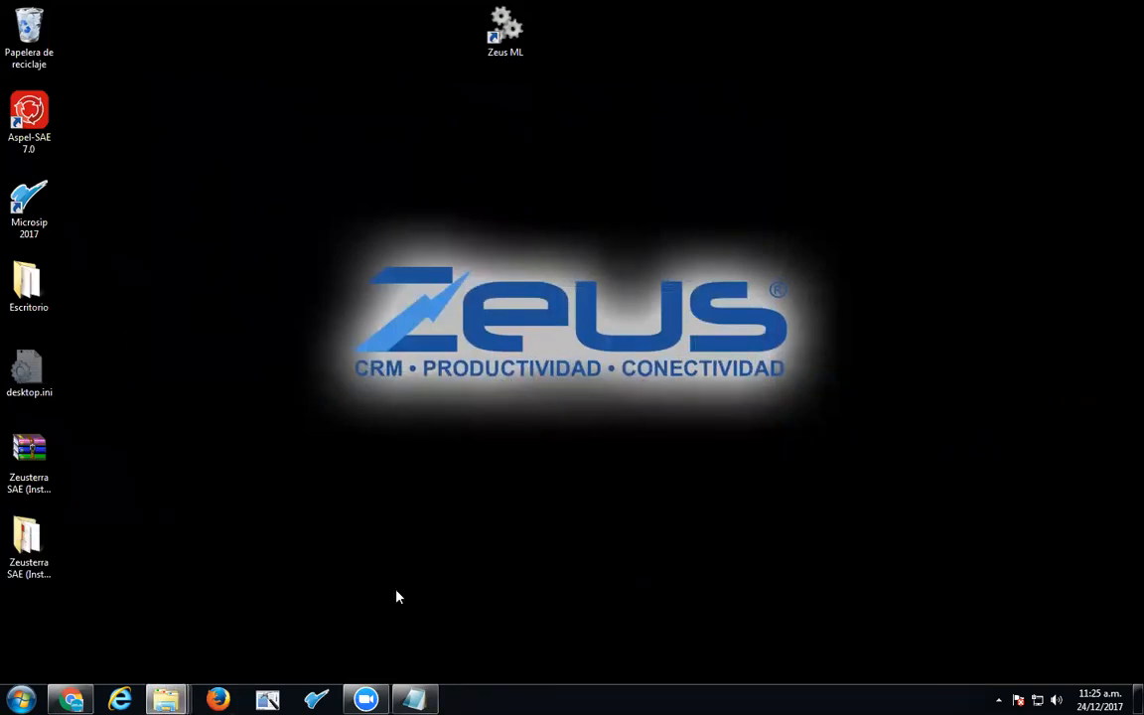
Step: Run ZeusterraAspelSetup2018.exe as administrator from the Zeusterra SAE (Instalador Ed2018) folder
click(397, 596)
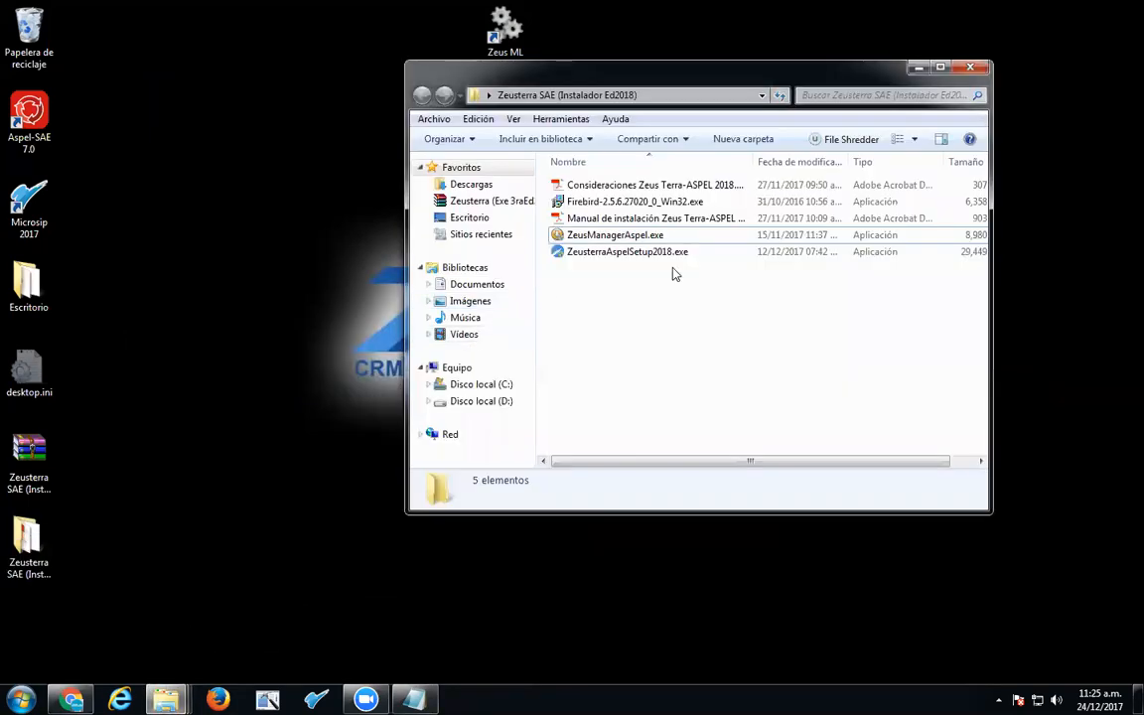
click(610, 256)
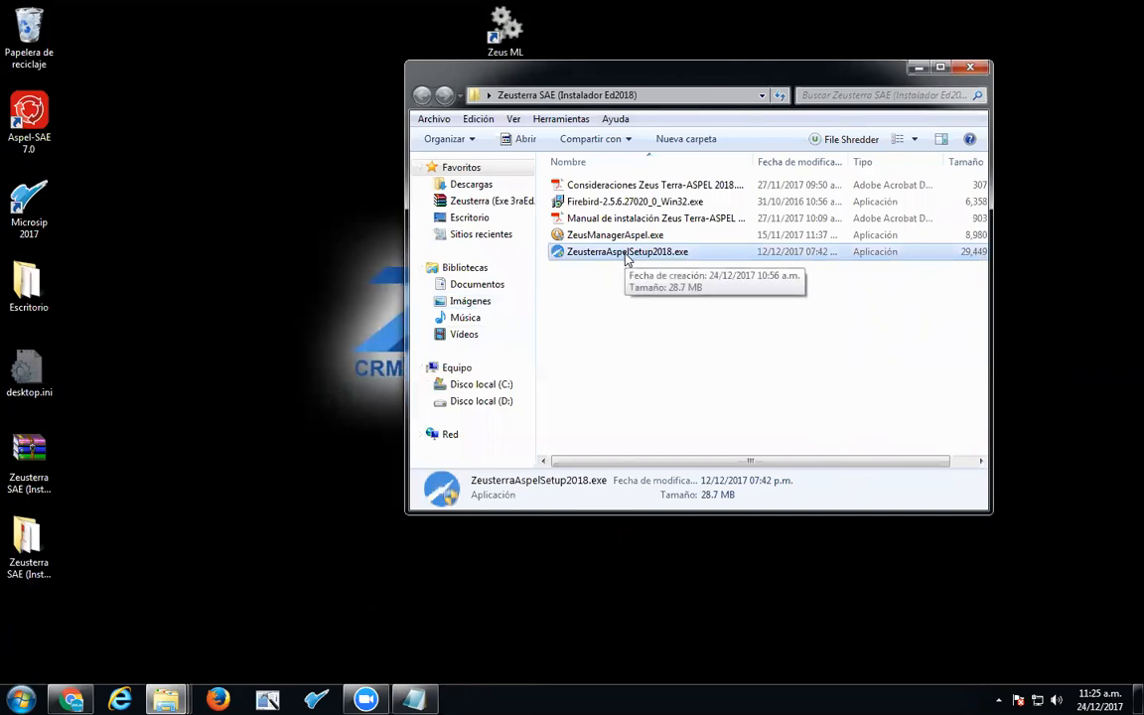
right_click(626, 258)
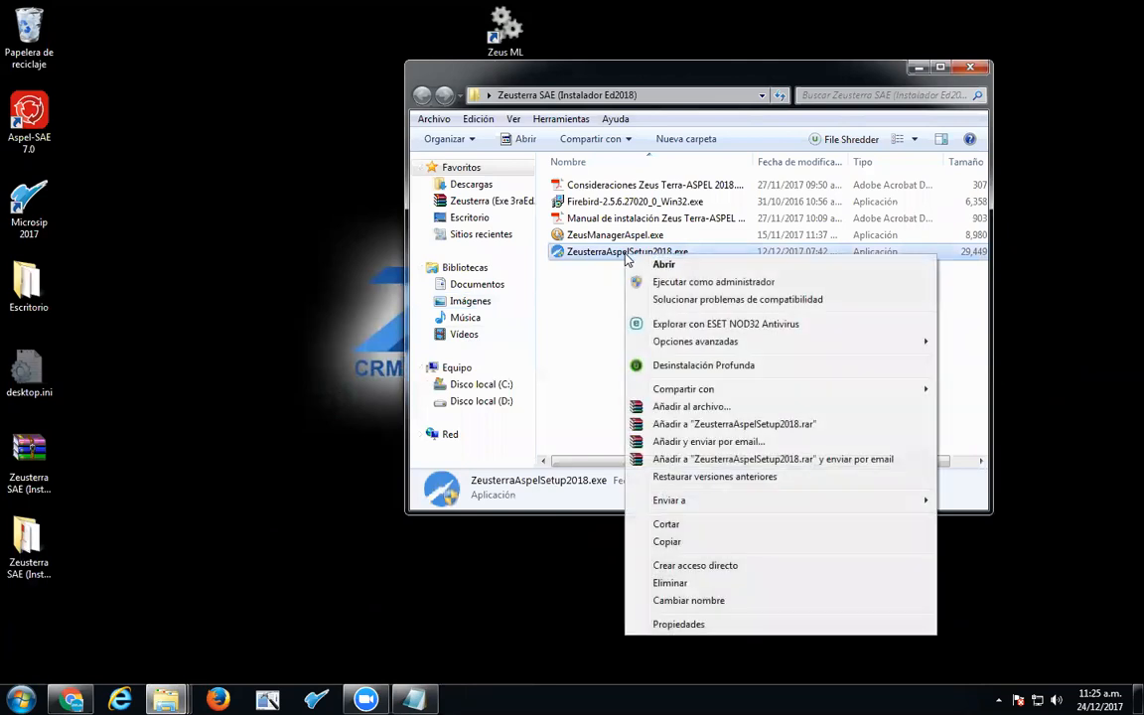
click(742, 282)
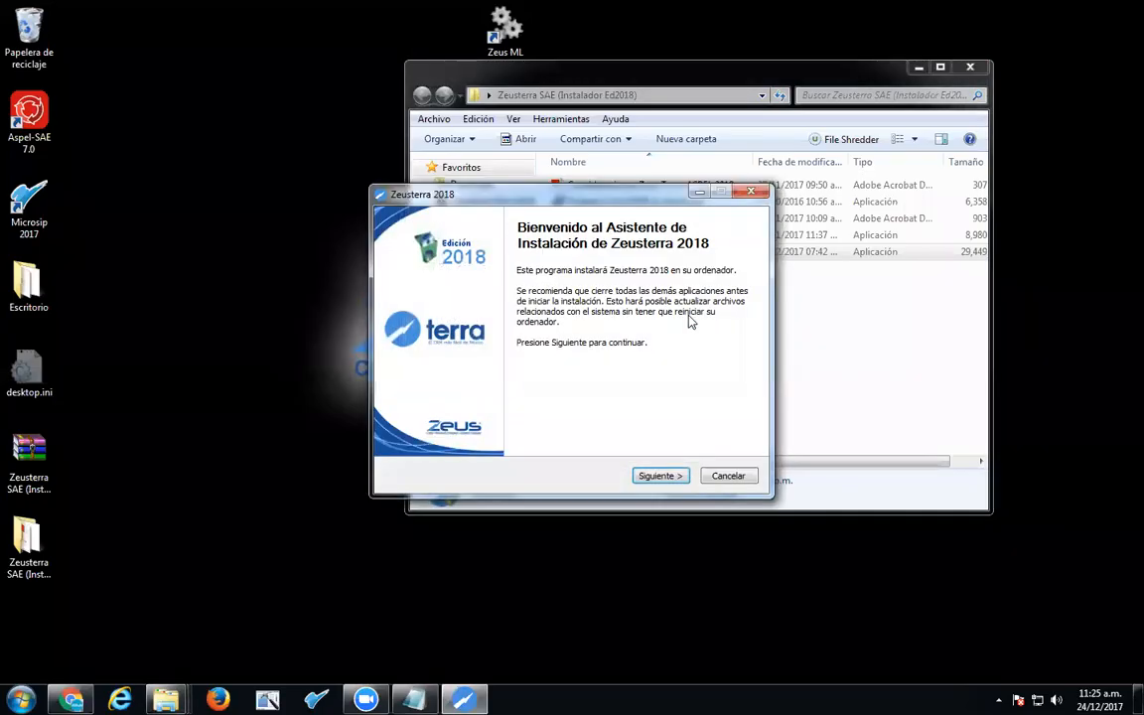
Step: Install Zeusterra 2018 into C:\Zeusterra and finish the installation wizard
click(668, 476)
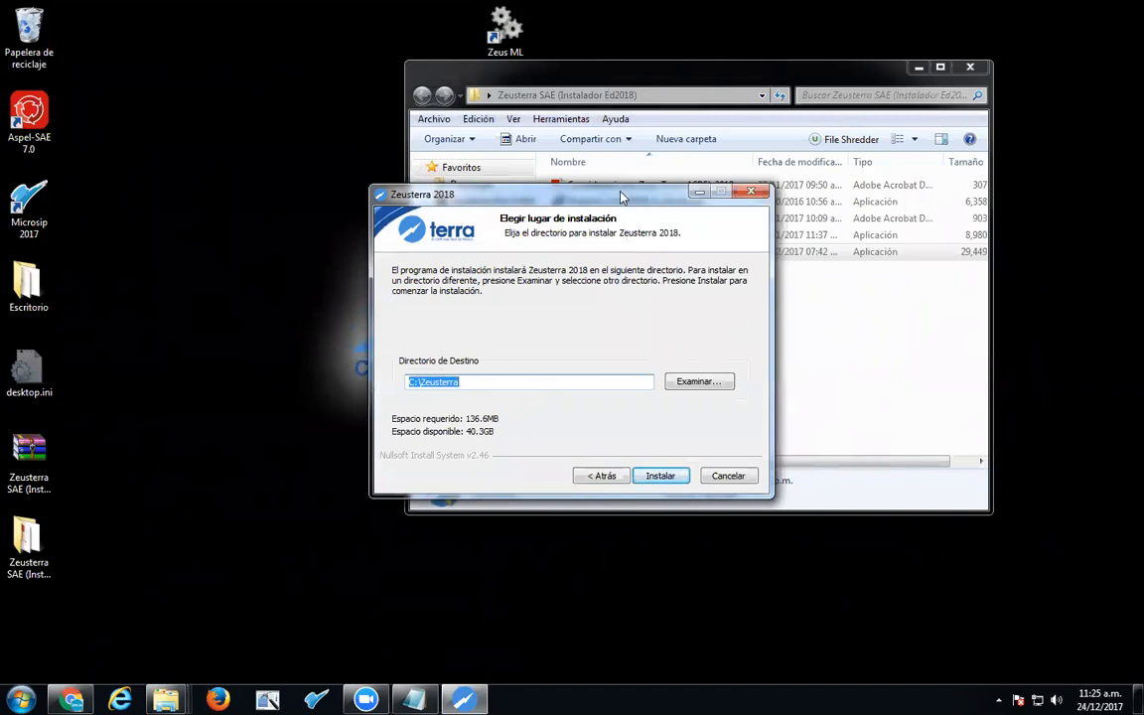
drag(622, 197, 657, 188)
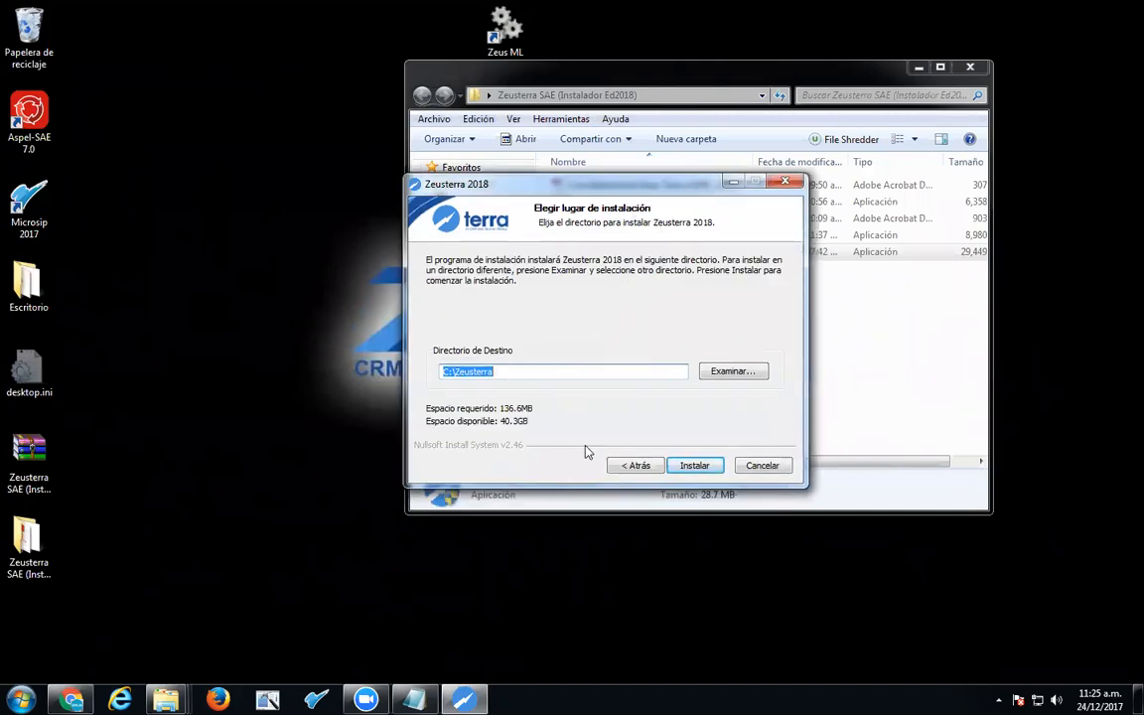
click(685, 467)
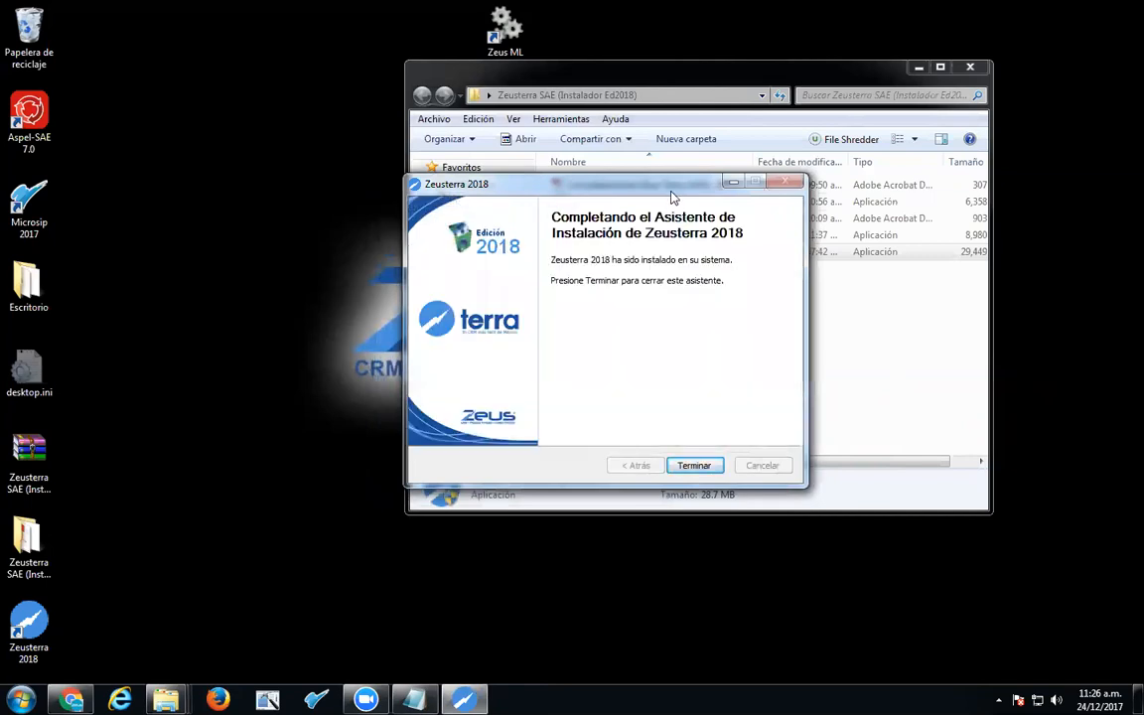
drag(665, 196, 545, 194)
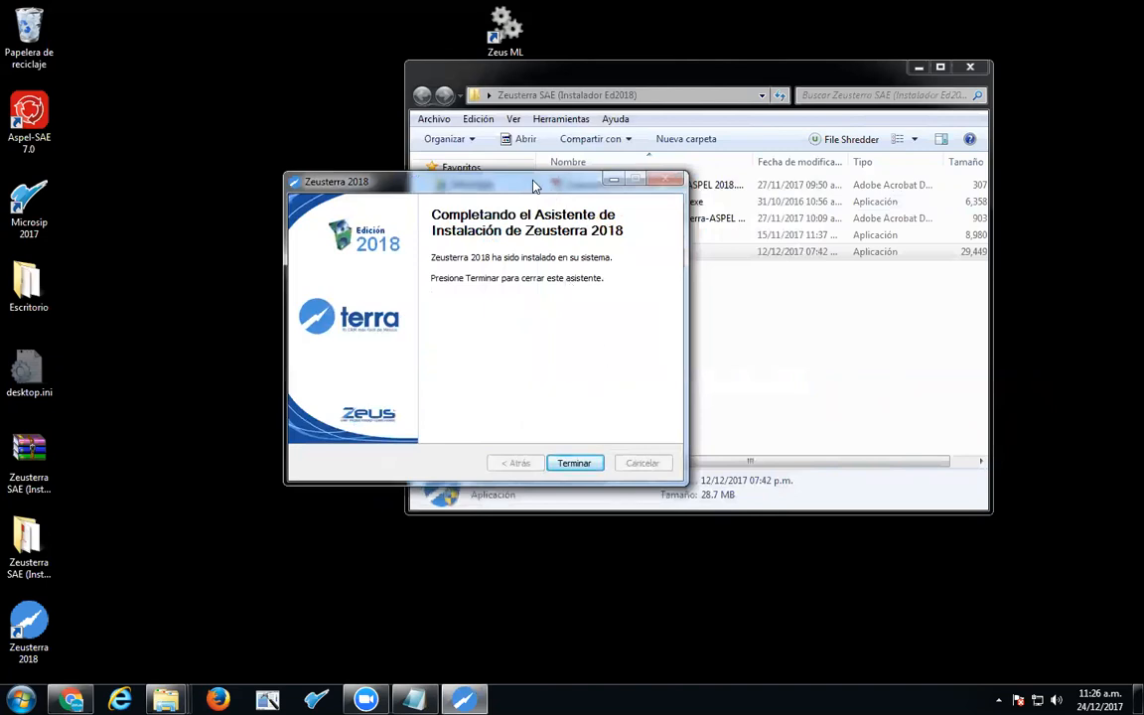
drag(534, 187, 513, 193)
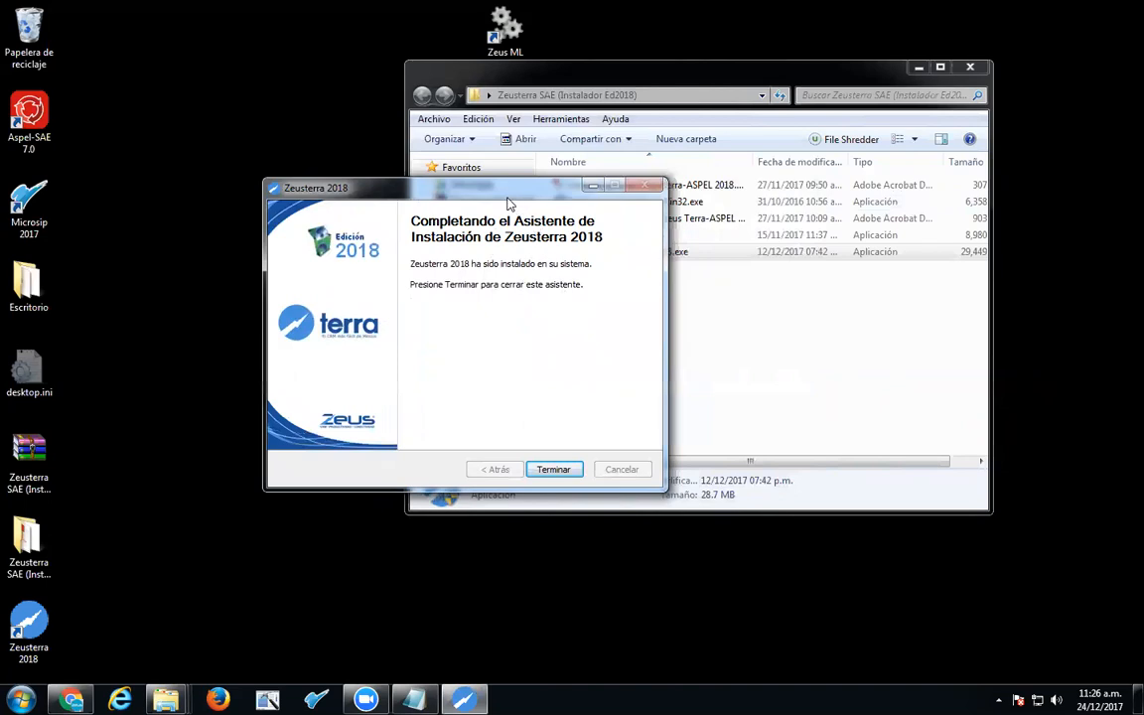
drag(501, 199, 548, 212)
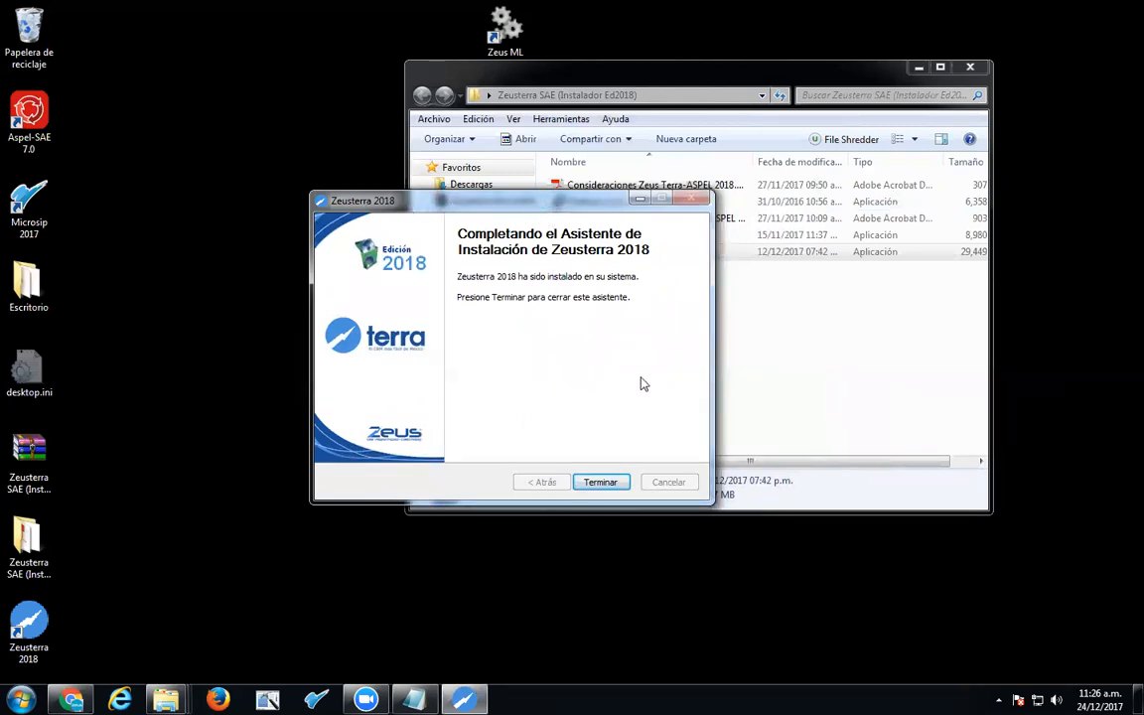
click(600, 483)
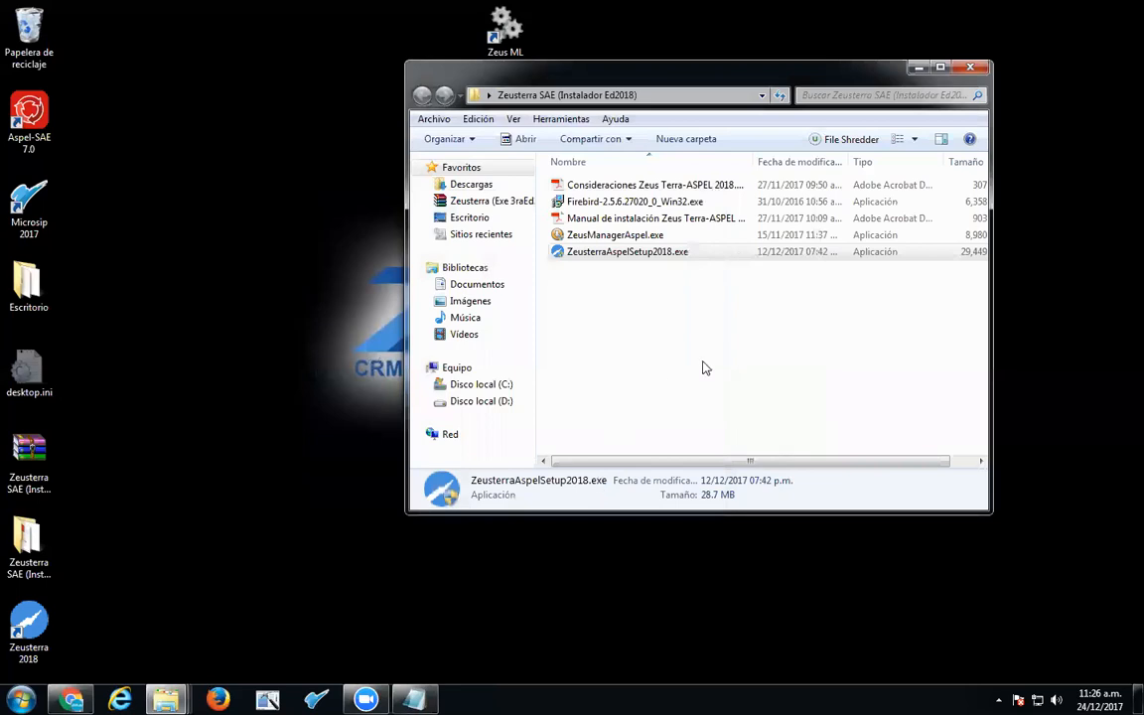
Step: Close the installer folder and place the Zeusterra 2018 desktop shortcut beside the Zeus ML one
click(973, 67)
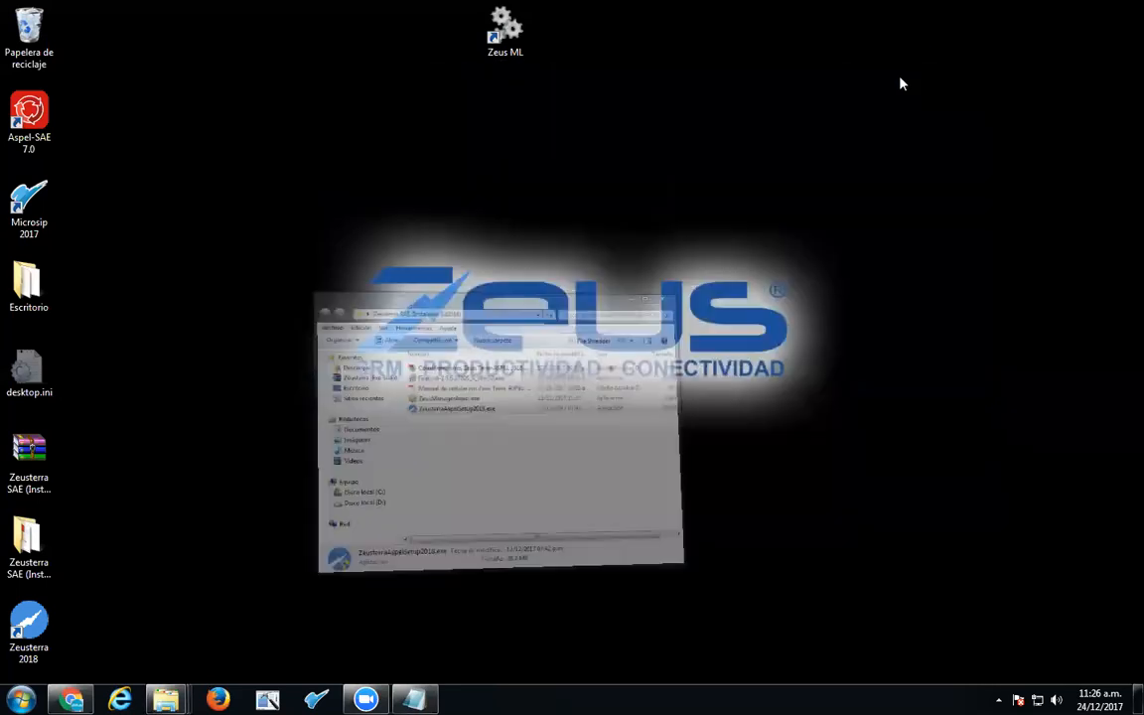
drag(29, 624, 583, 37)
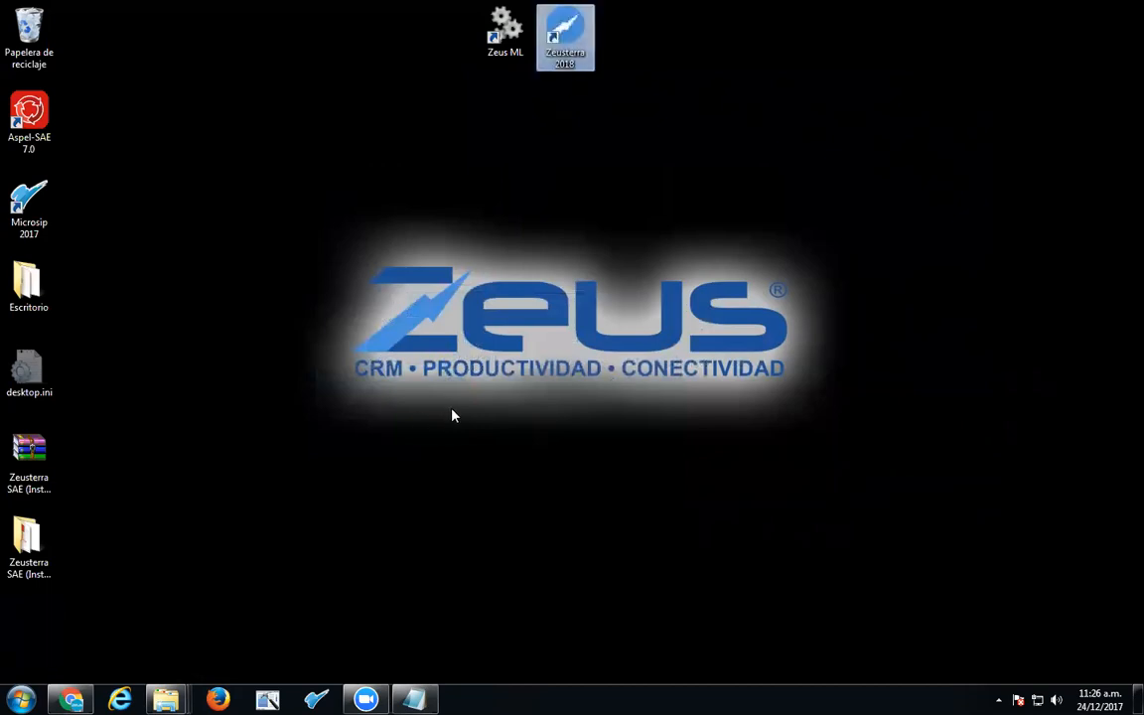
click(467, 343)
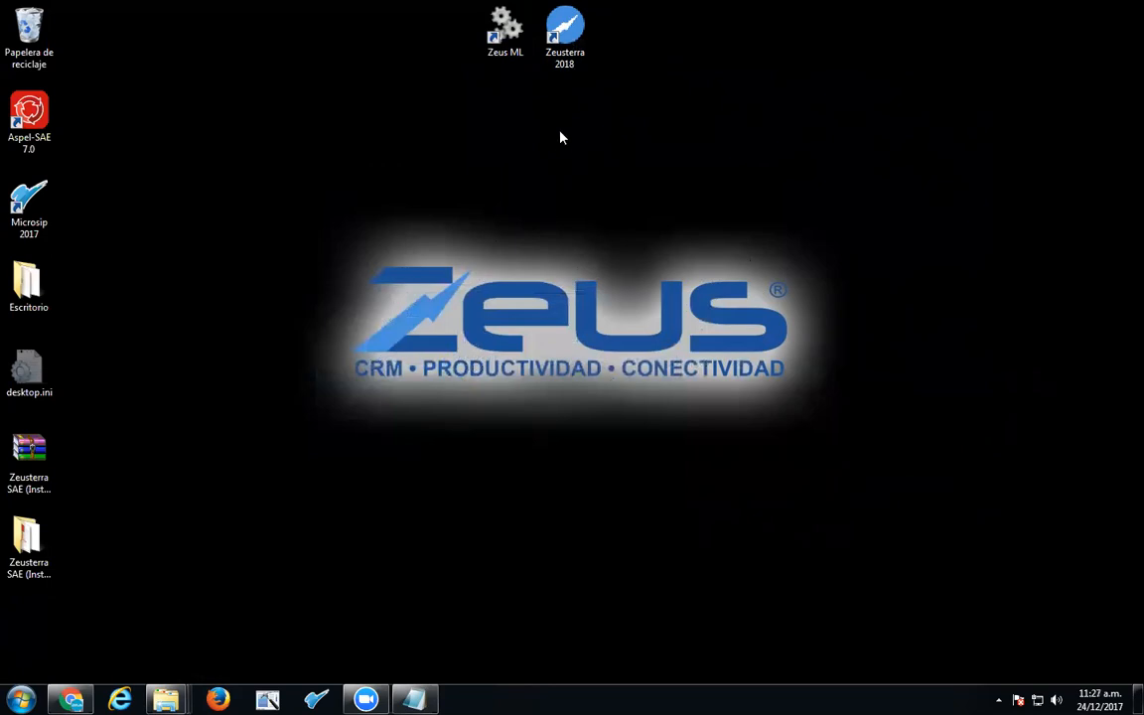
Step: Launch Zeusterra 2018 and fill in its login with the user name sysdba and the account password
double_click(566, 40)
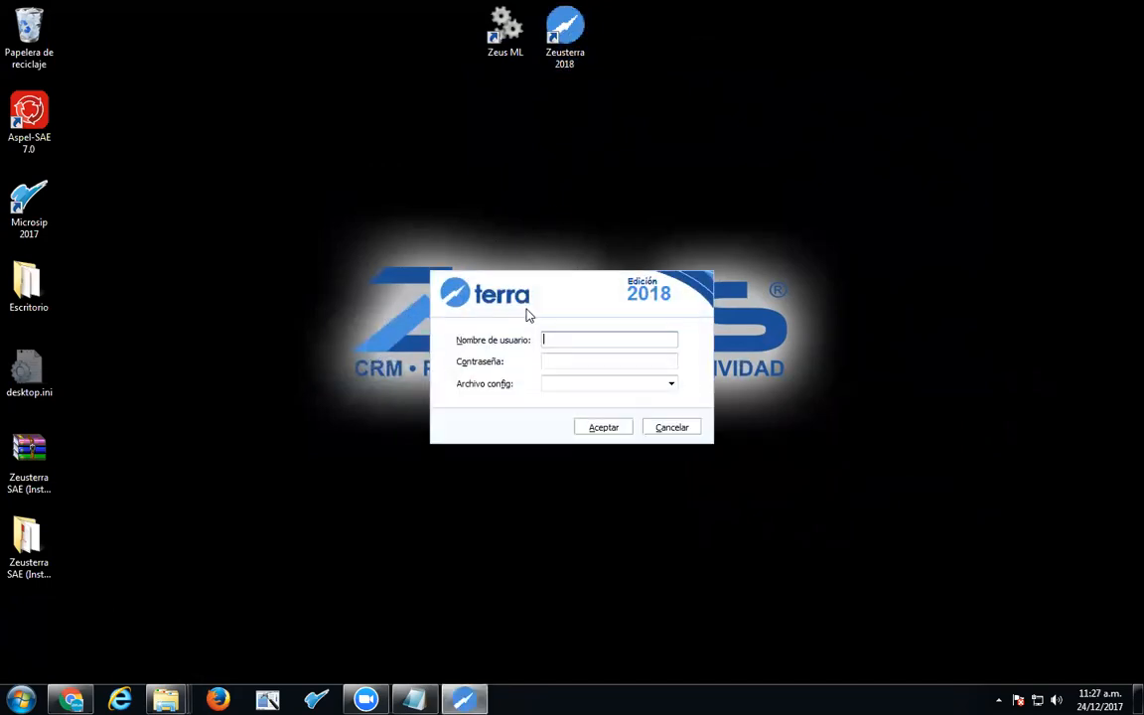
drag(571, 288, 537, 286)
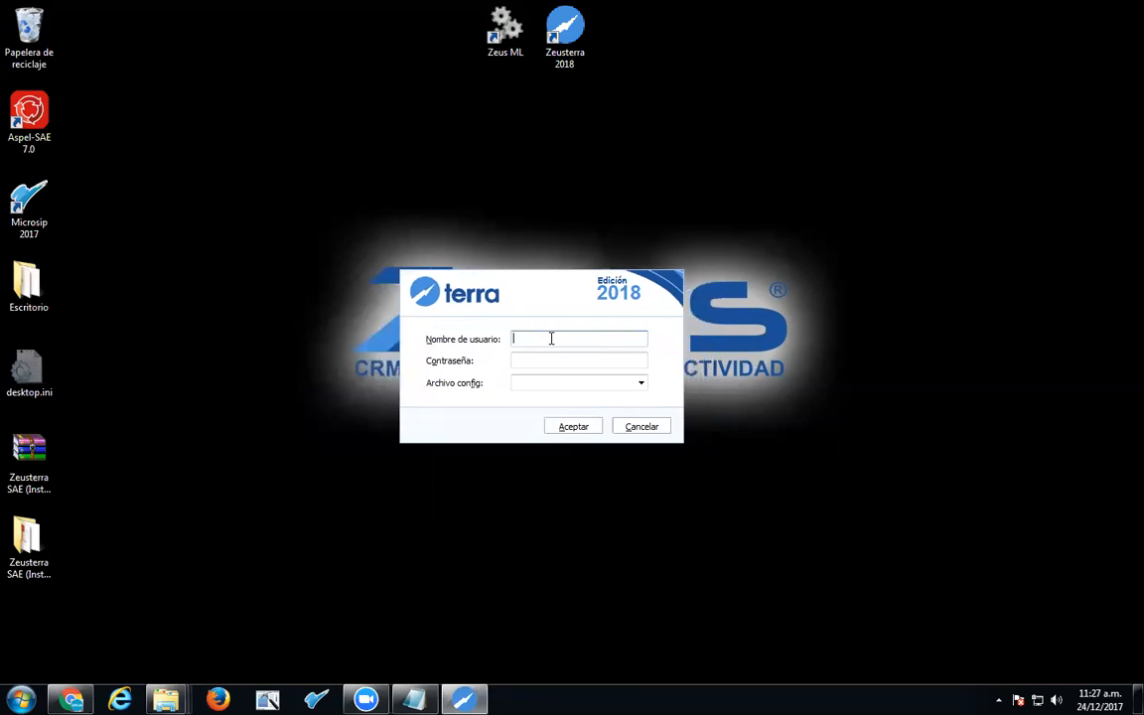
text(sysdba)
key(Tab)
Step: Create a new configuration file entry from the login's Archivo config field, bringing up the Orígenes de datos form
click(642, 383)
click(563, 384)
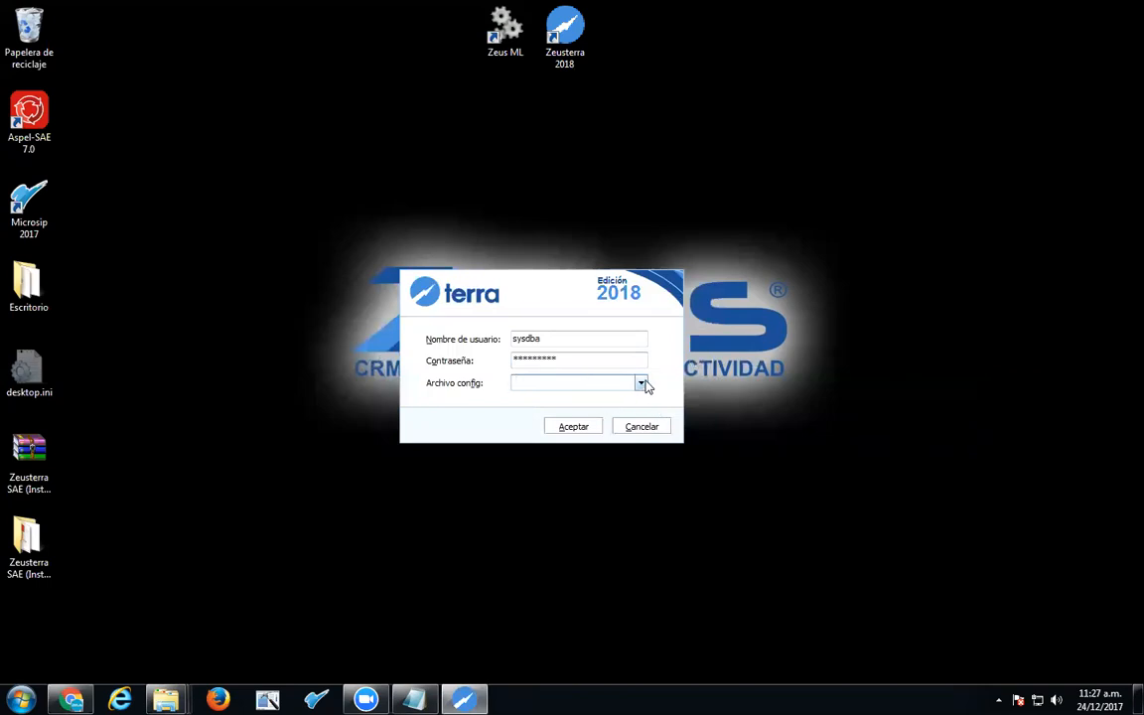
right_click(529, 383)
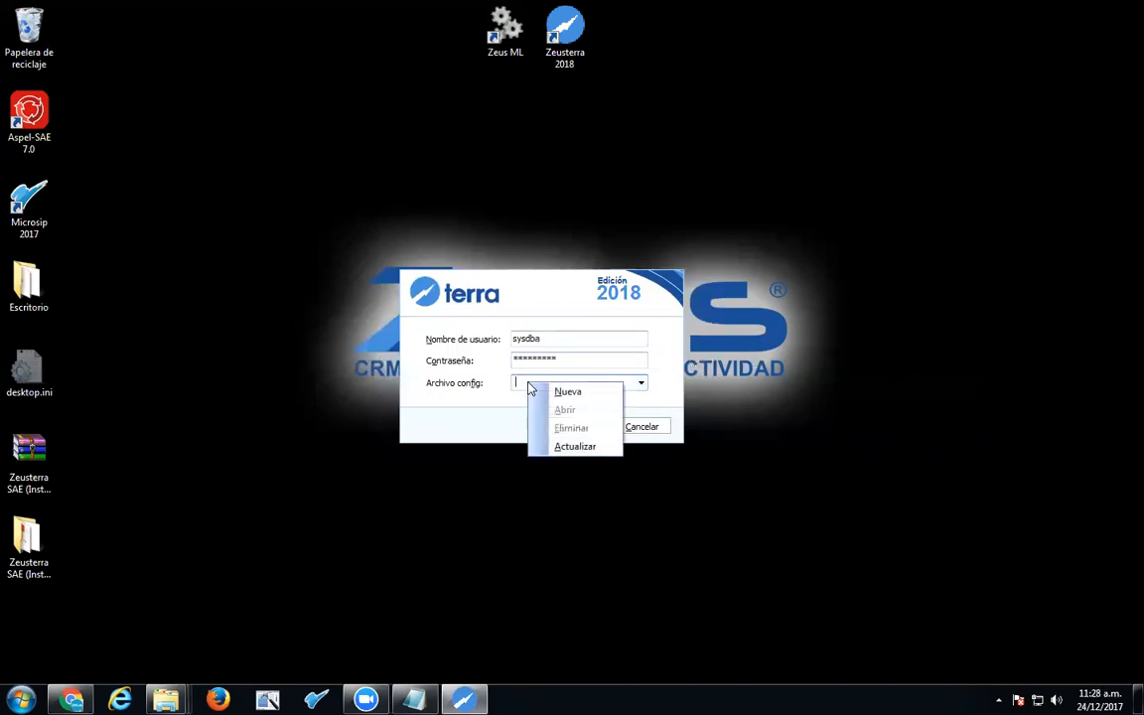
click(590, 396)
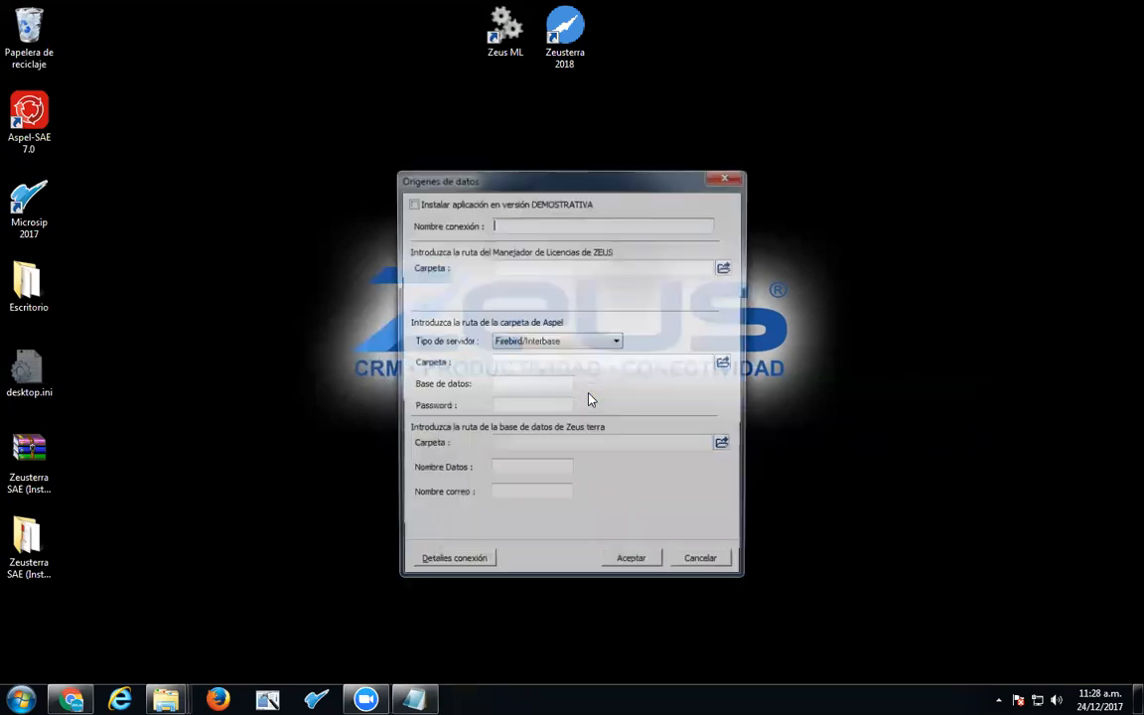
drag(558, 191, 585, 192)
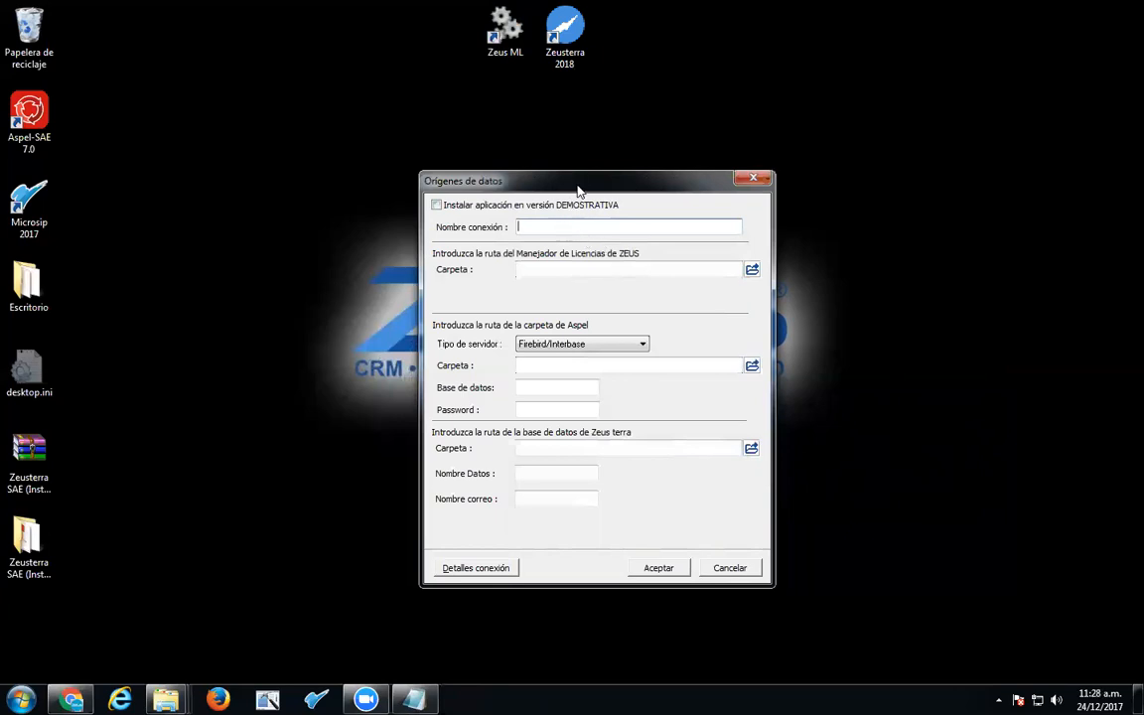
drag(582, 188, 540, 226)
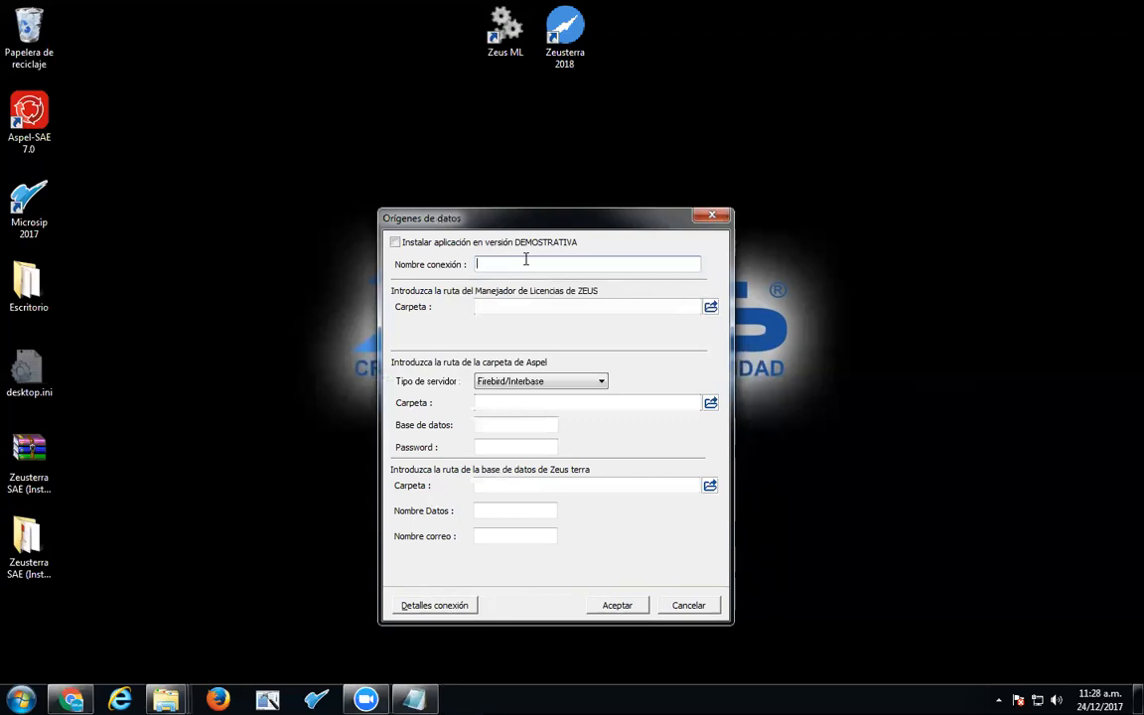
Step: Name the connection EJEMPLOS and set the Zeus license manager folder to C:\Zeus ML
text(EJEMPLOS)
click(711, 307)
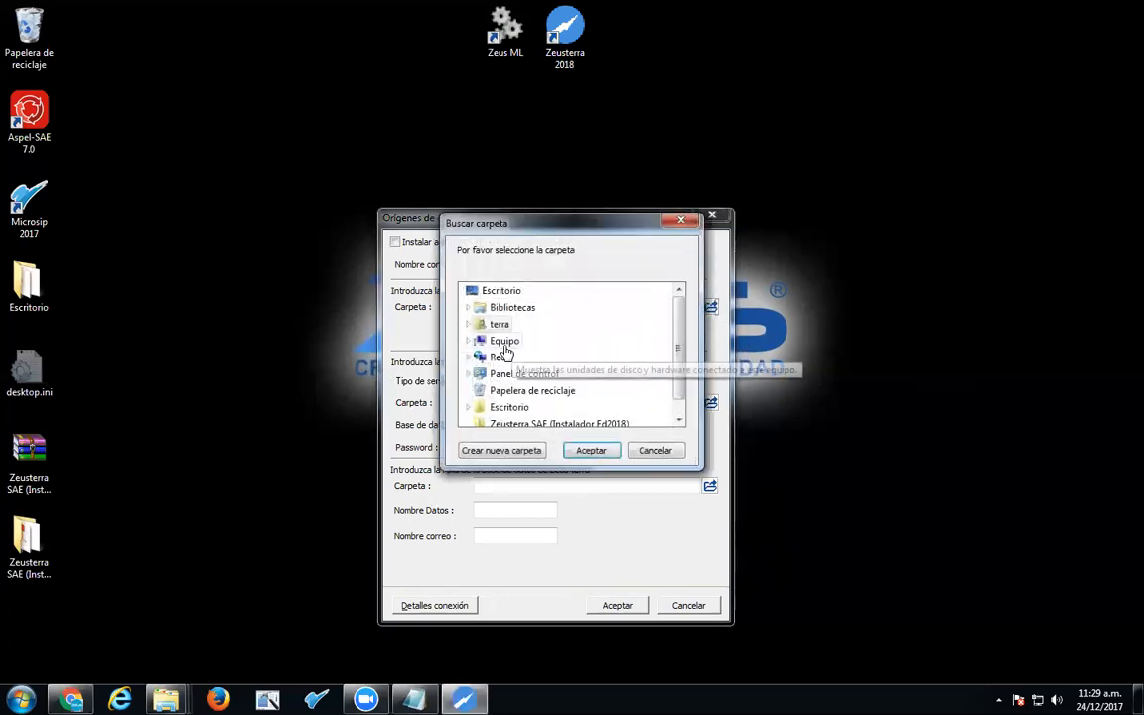
click(468, 341)
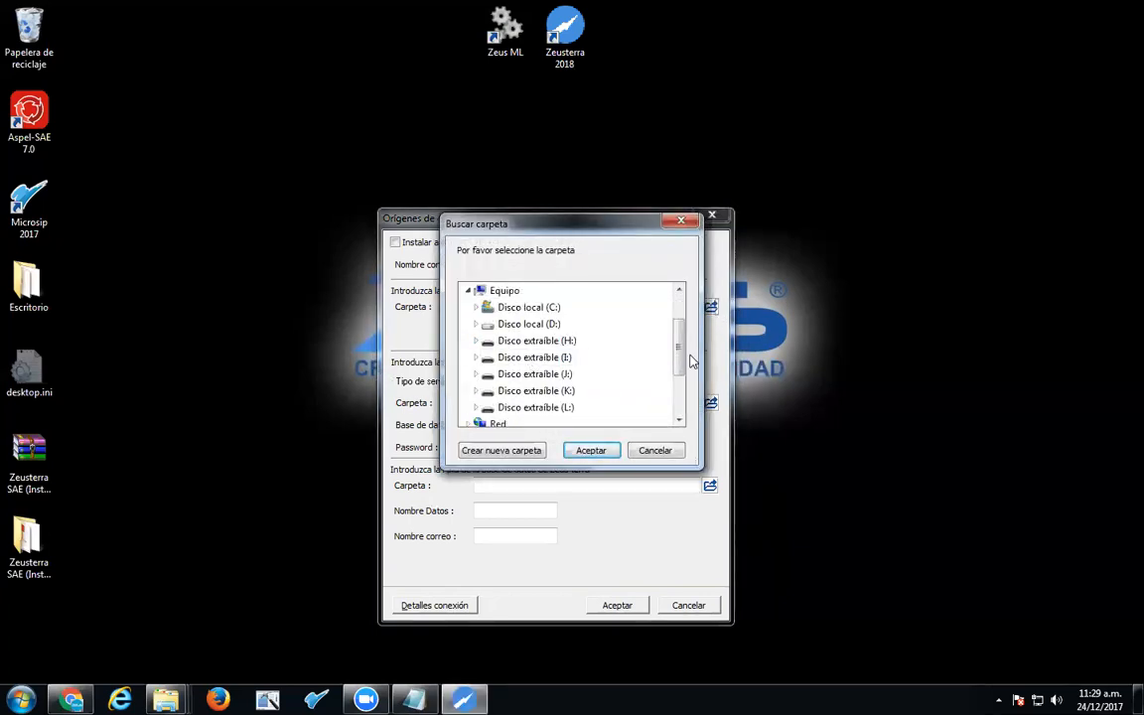
click(476, 308)
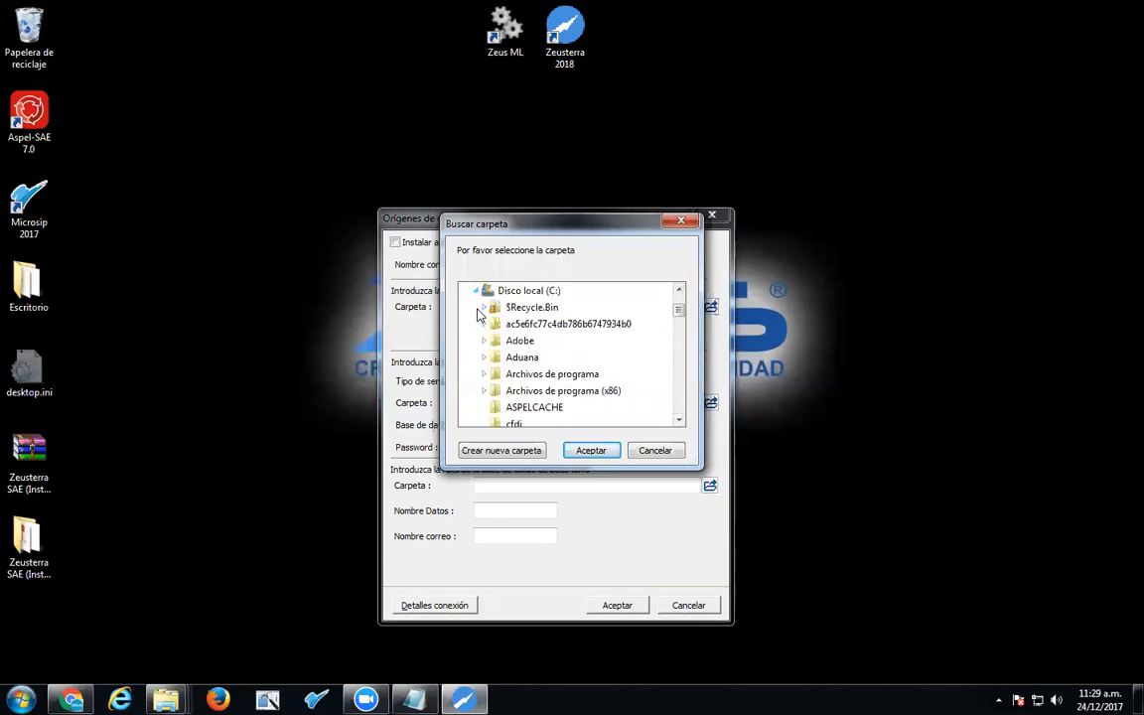
scroll(572, 358, down, 5)
scroll(564, 354, down, 5)
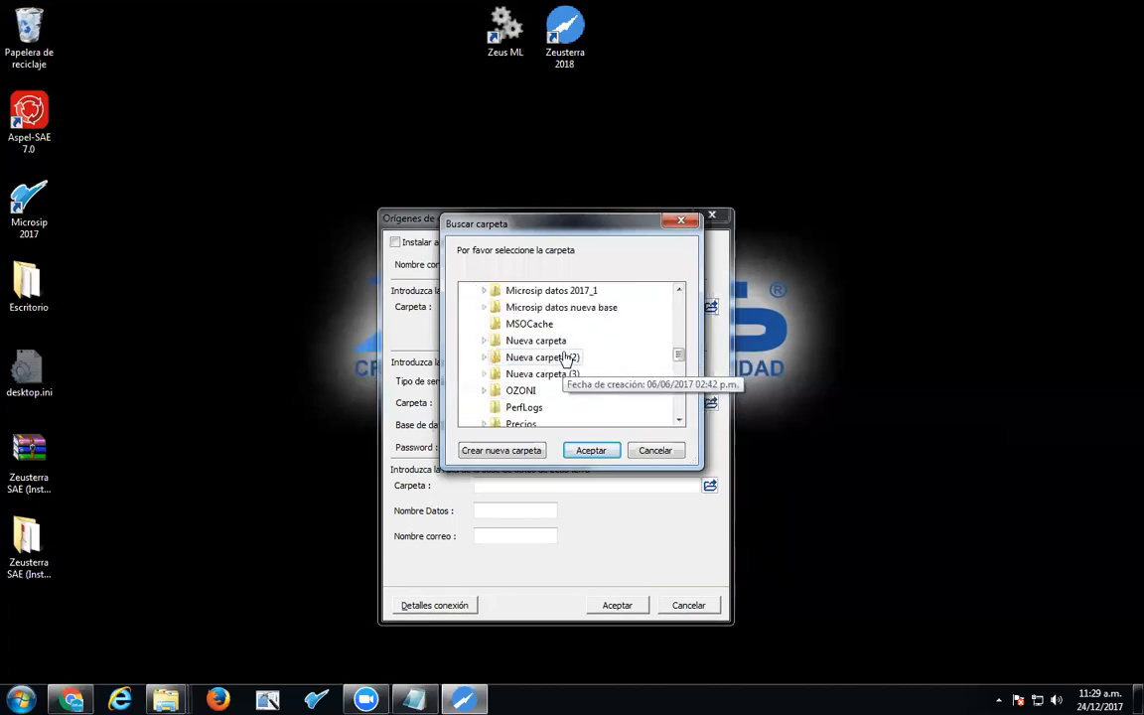
scroll(554, 362, down, 1)
scroll(555, 361, down, 3)
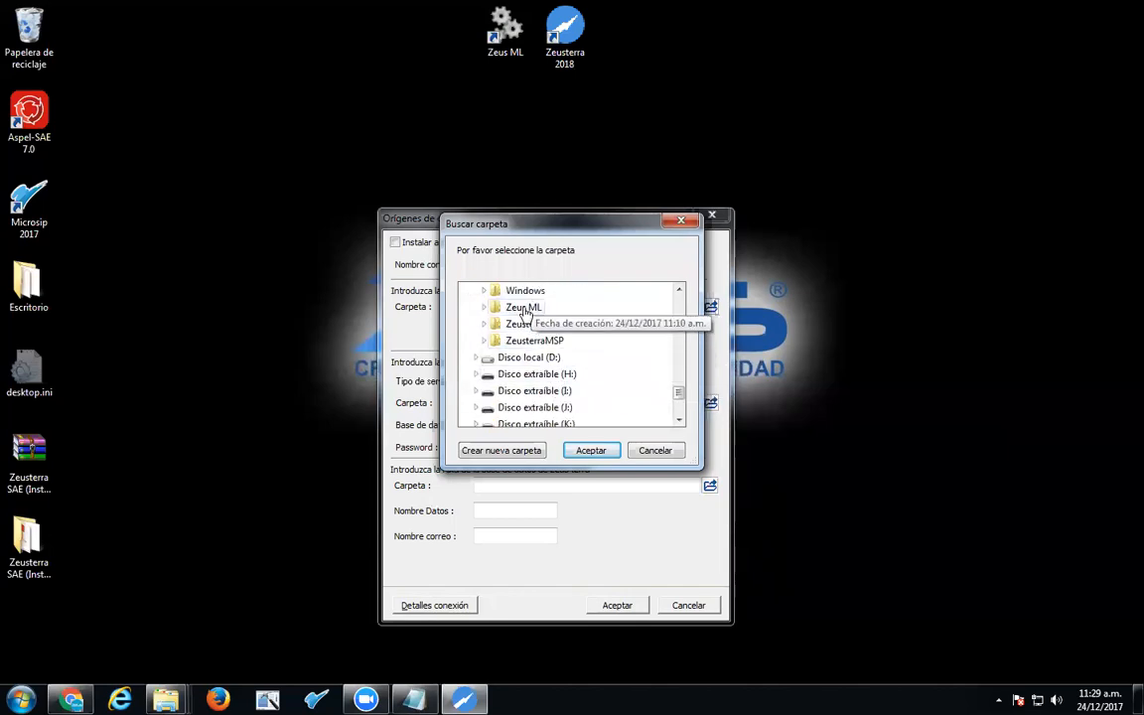
click(526, 308)
click(591, 451)
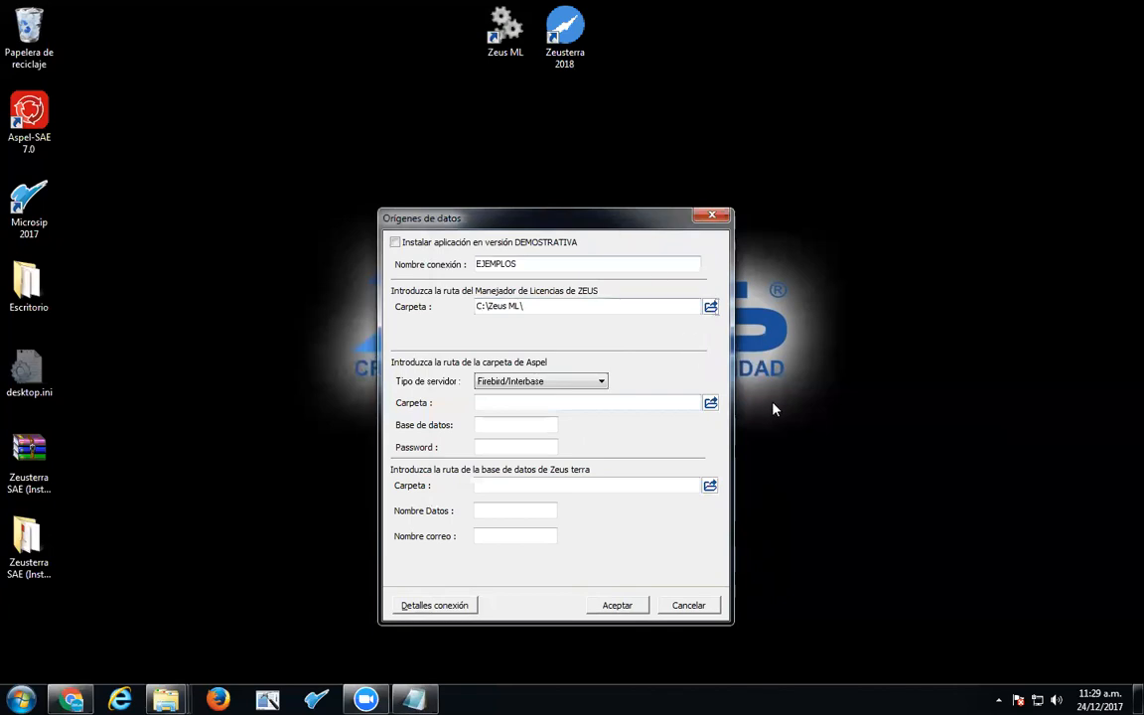
Step: Review the Aspel server types and set Tipo de servidor to SQL Server
click(480, 383)
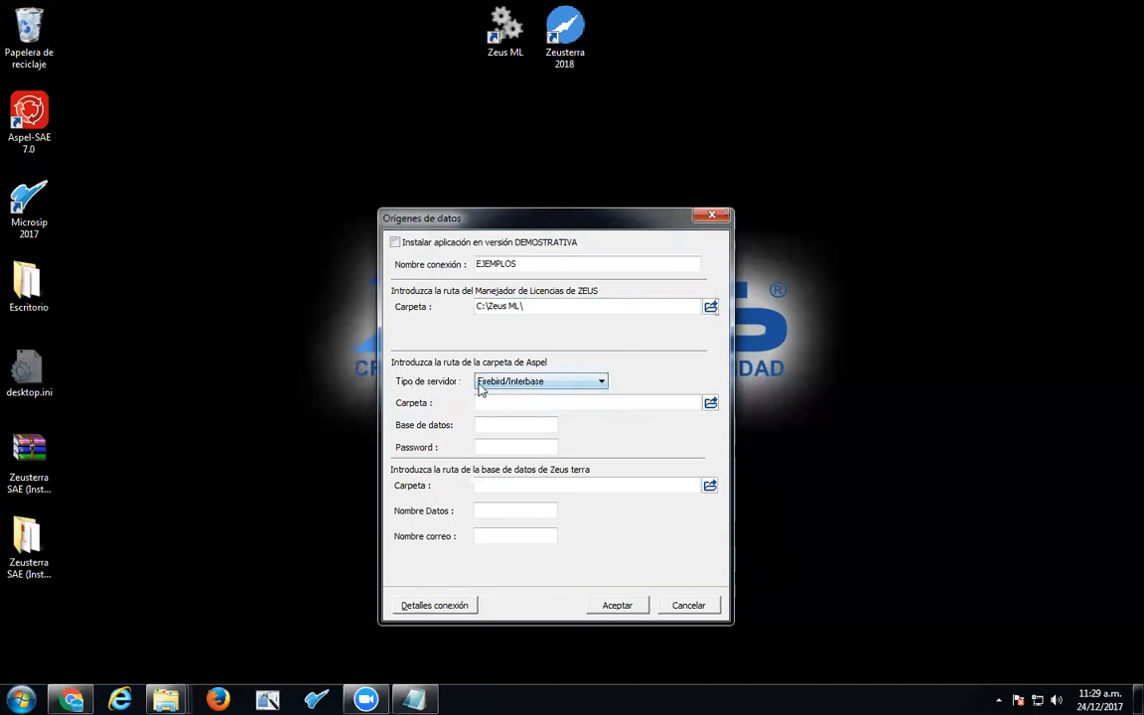
click(602, 383)
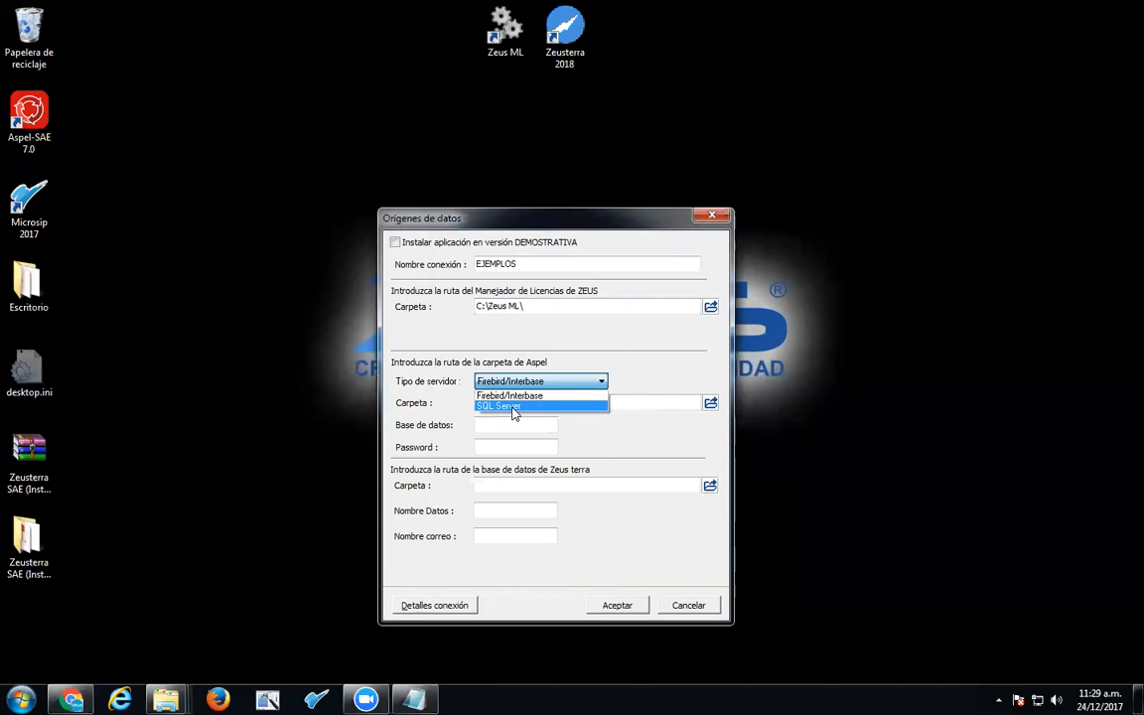
click(648, 385)
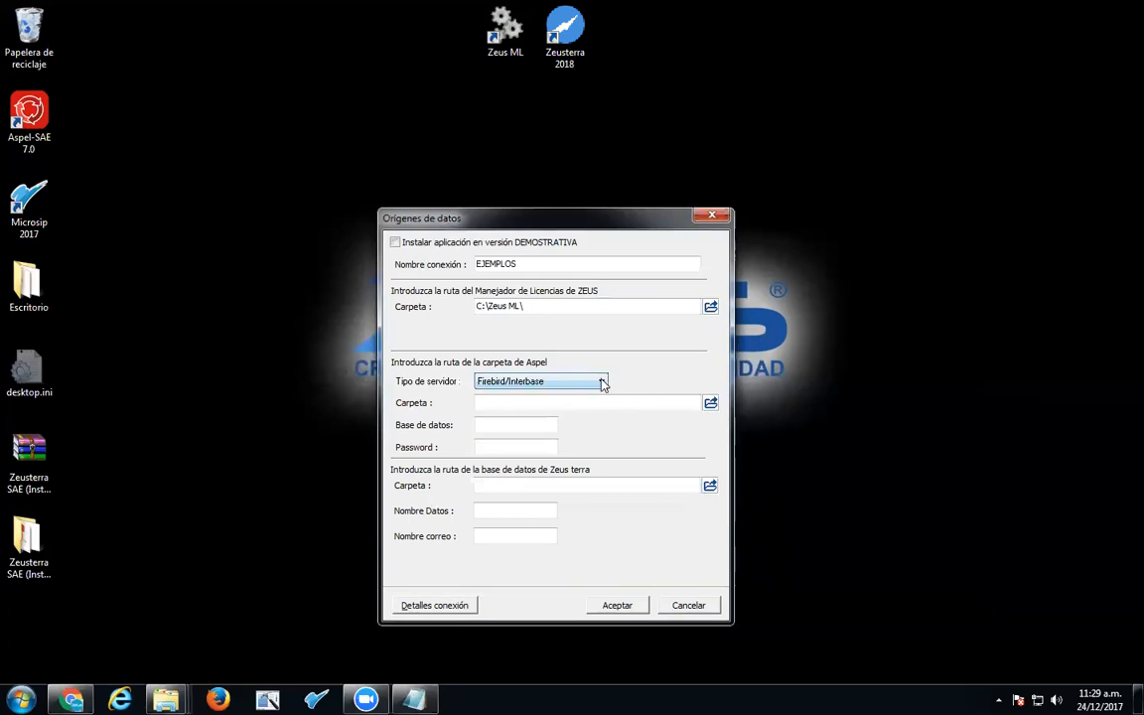
click(603, 384)
click(566, 405)
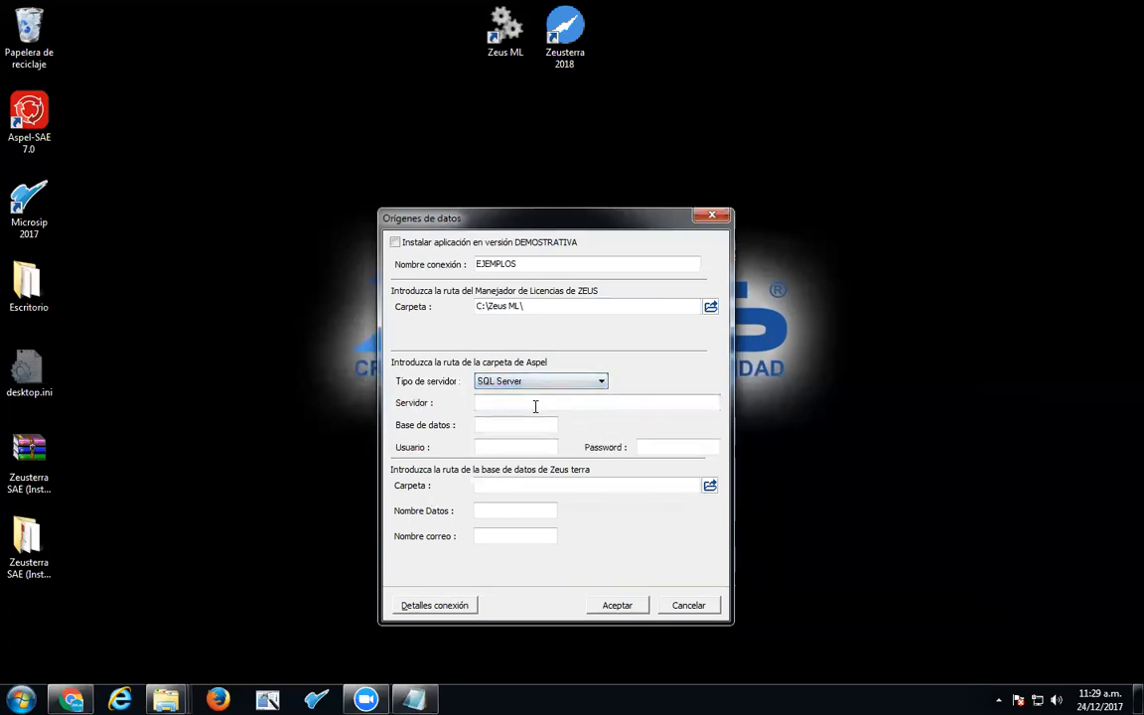
Step: Look over the SQL Server connection fields for Aspel, and set Tipo de servidor to Firebird/Interbase
click(623, 405)
click(521, 425)
click(518, 448)
click(646, 447)
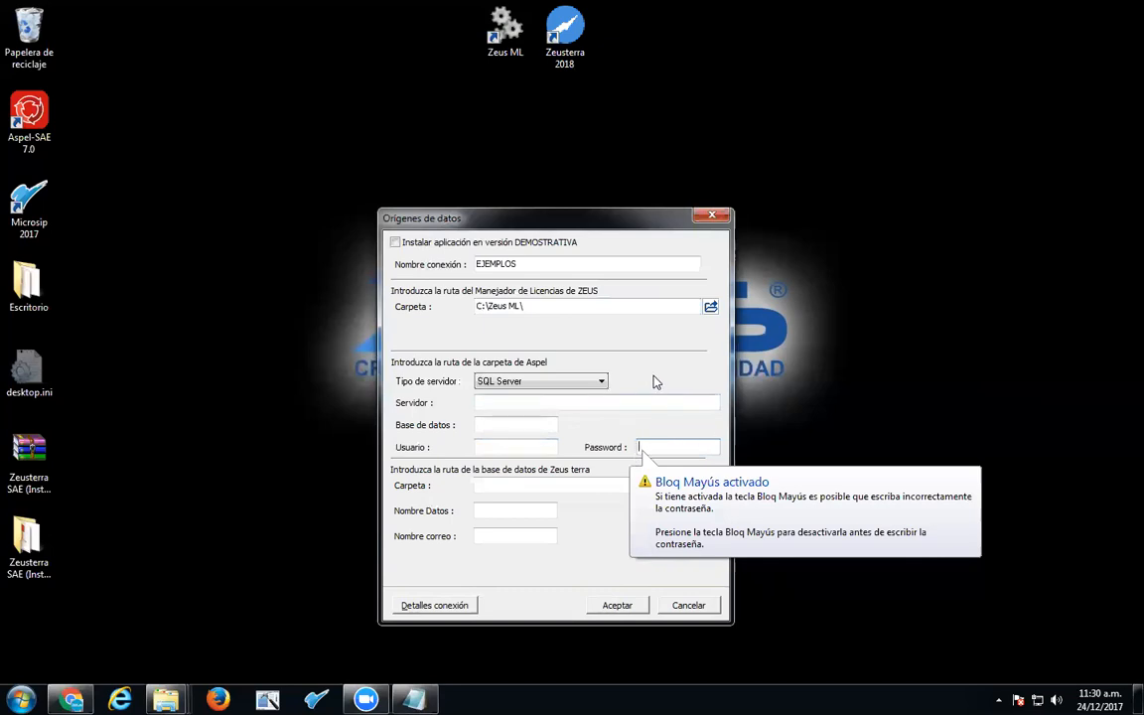
click(601, 381)
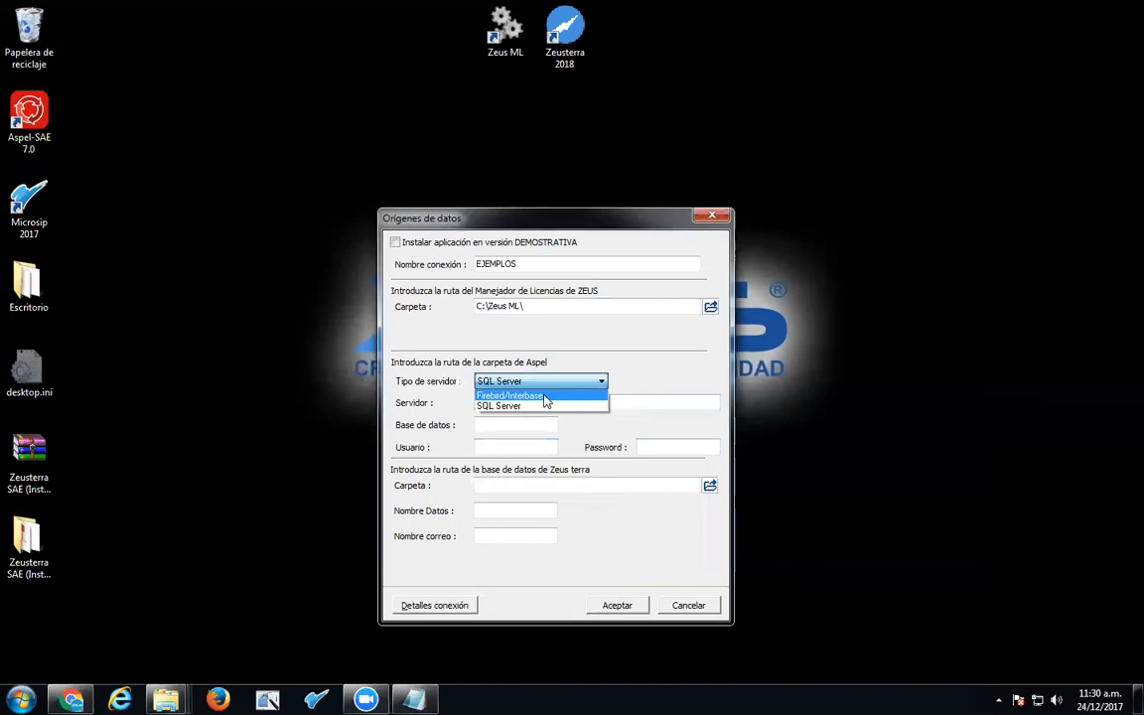
click(564, 396)
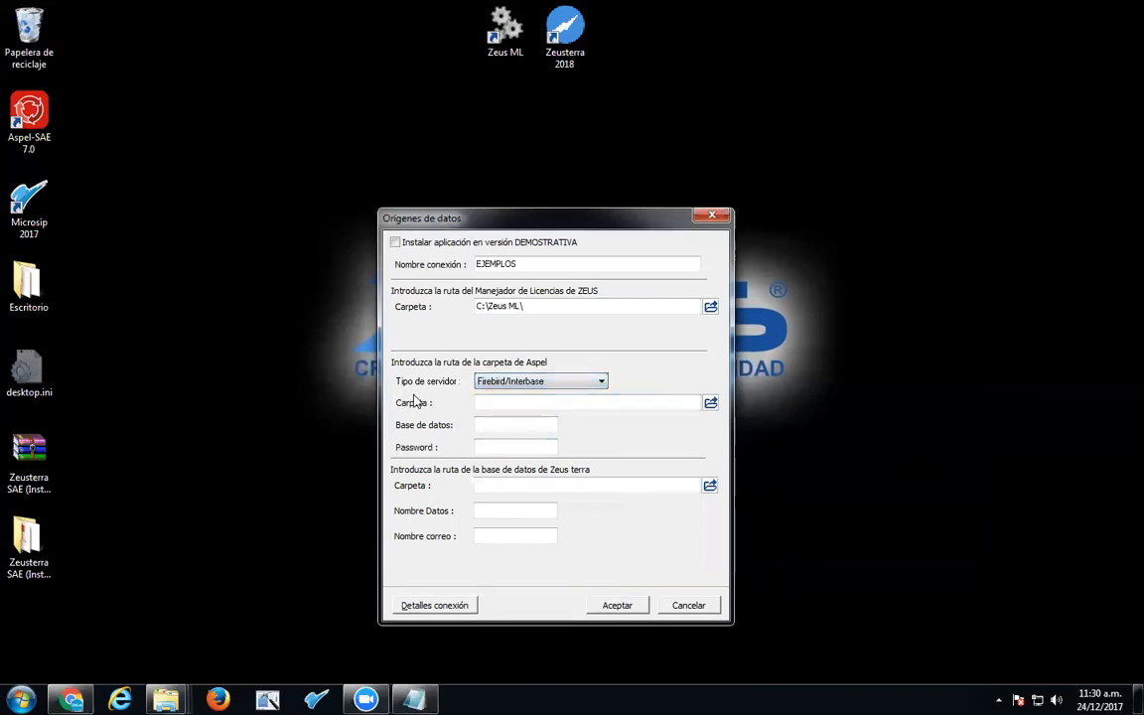
Step: Browse for the Aspel folder, expanding C:, Archivos de programa (x86), Common Files, ASPEL, Sistemas Aspel and SAE7.00
click(711, 403)
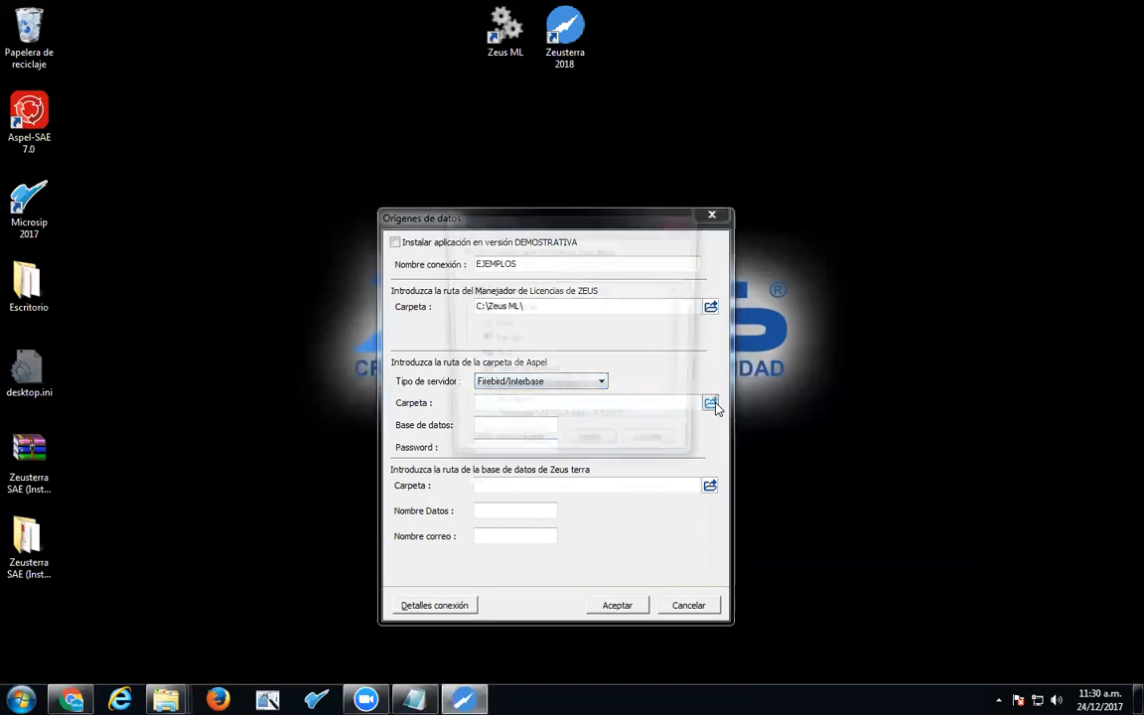
click(468, 343)
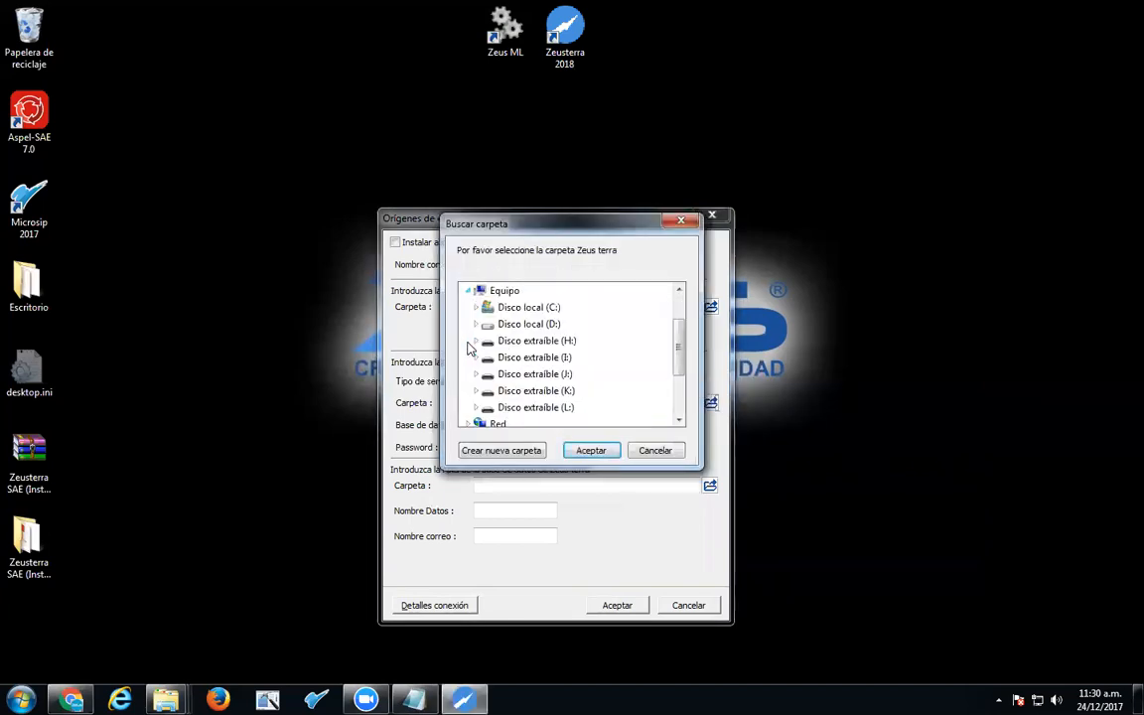
click(474, 310)
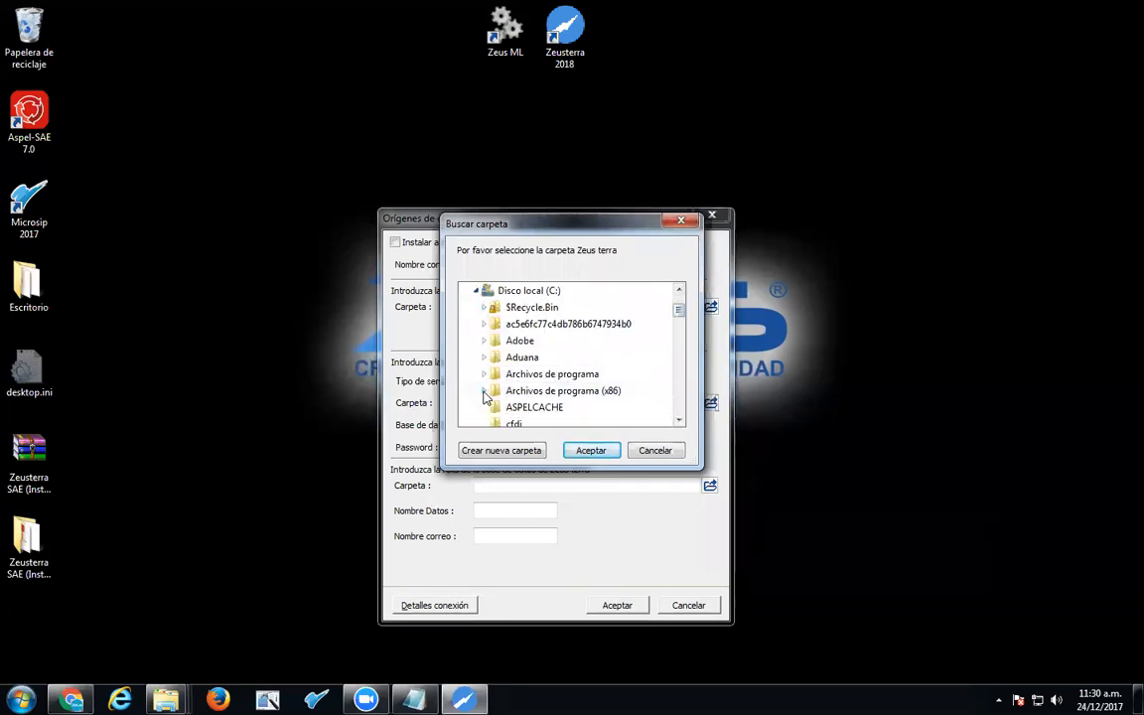
click(485, 390)
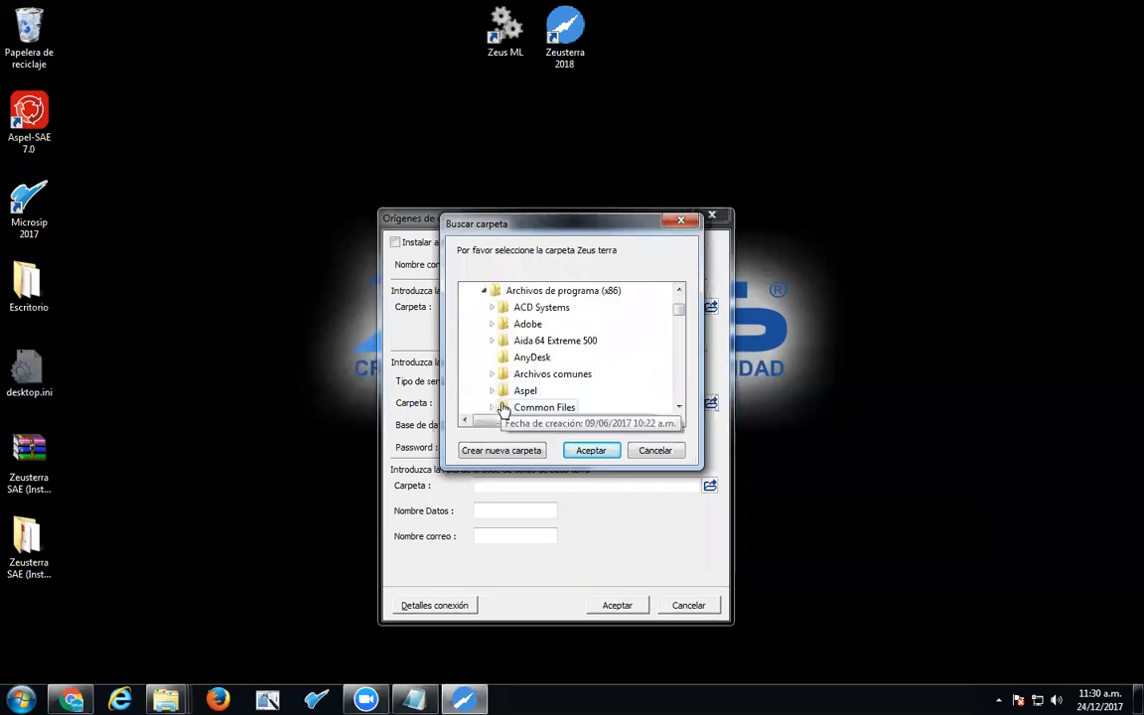
click(507, 408)
scroll(565, 388, down, 3)
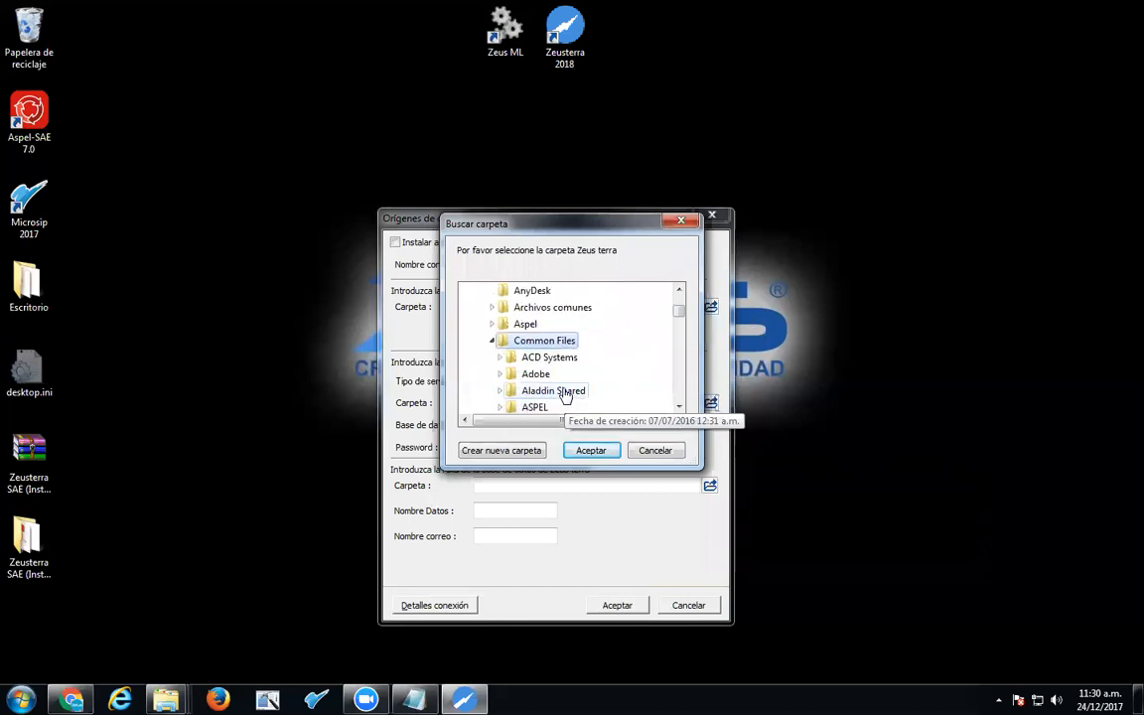
click(500, 310)
scroll(505, 320, down, 5)
click(507, 324)
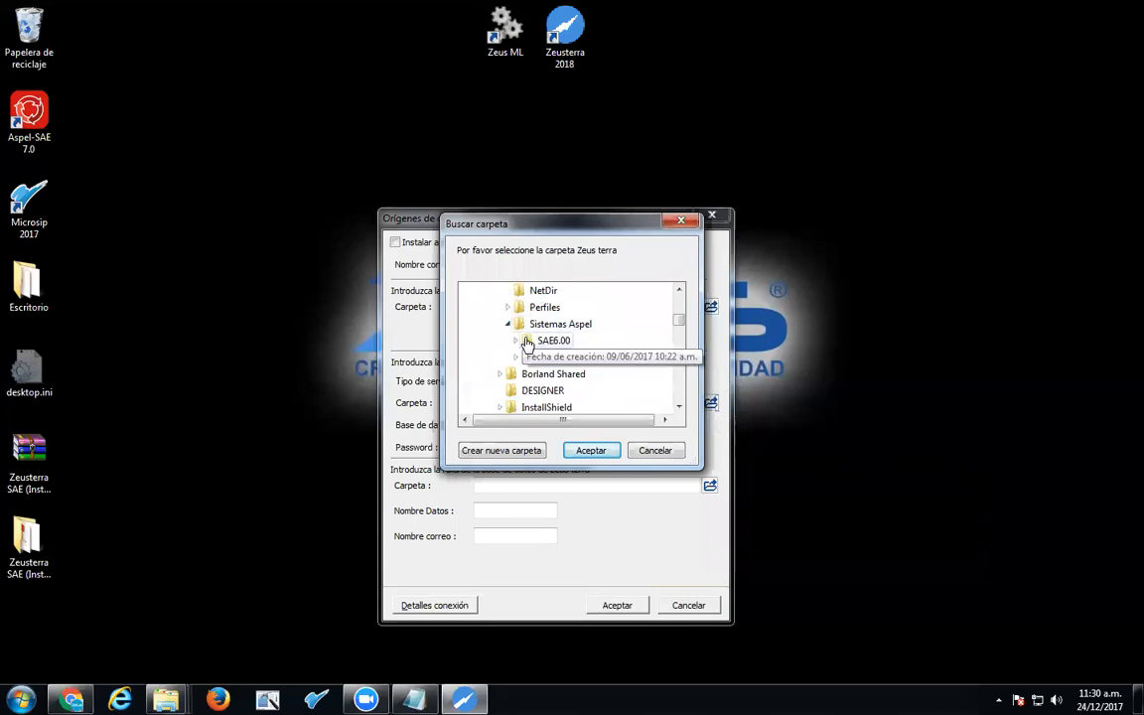
click(517, 357)
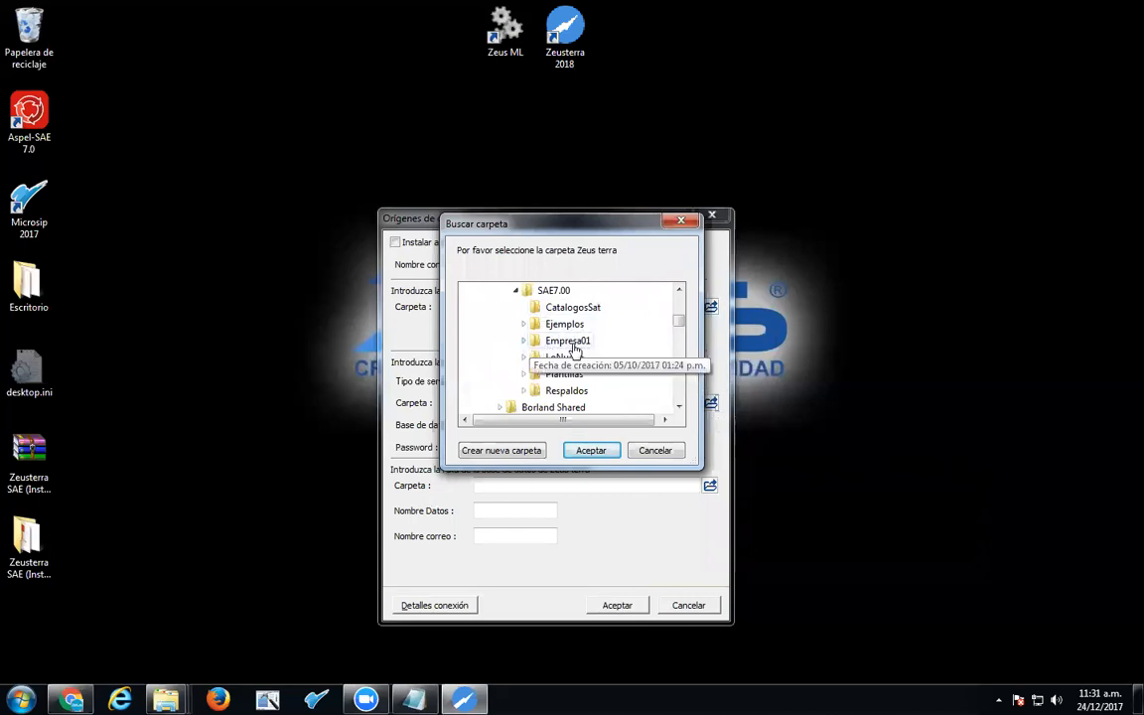
Step: Inspect the Empresa01 and Ejemplos subfolders of SAE7.00, and set Ejemplos as the Aspel folder
click(525, 343)
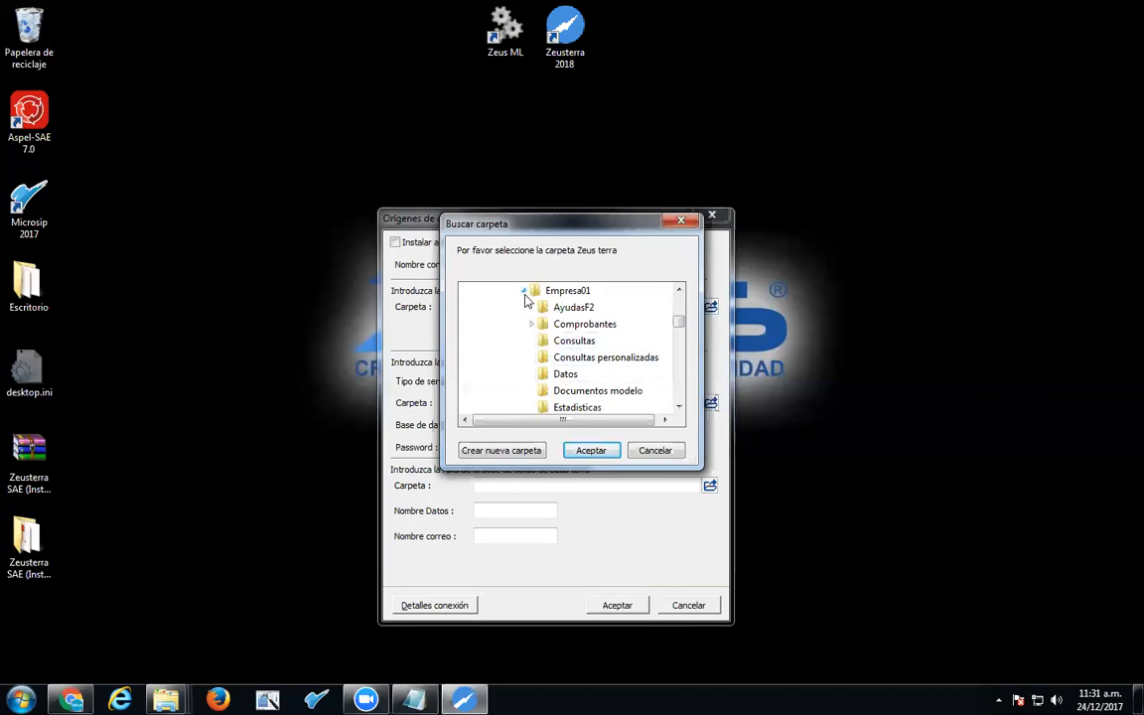
click(524, 293)
scroll(551, 327, up, 1)
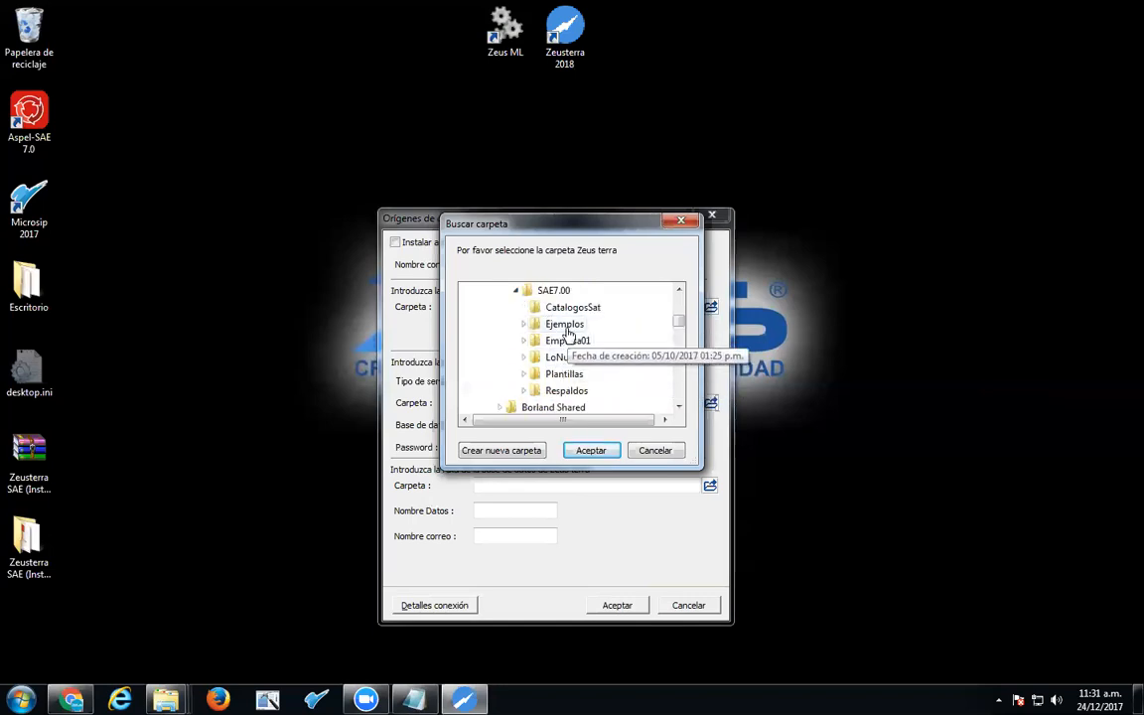
click(524, 324)
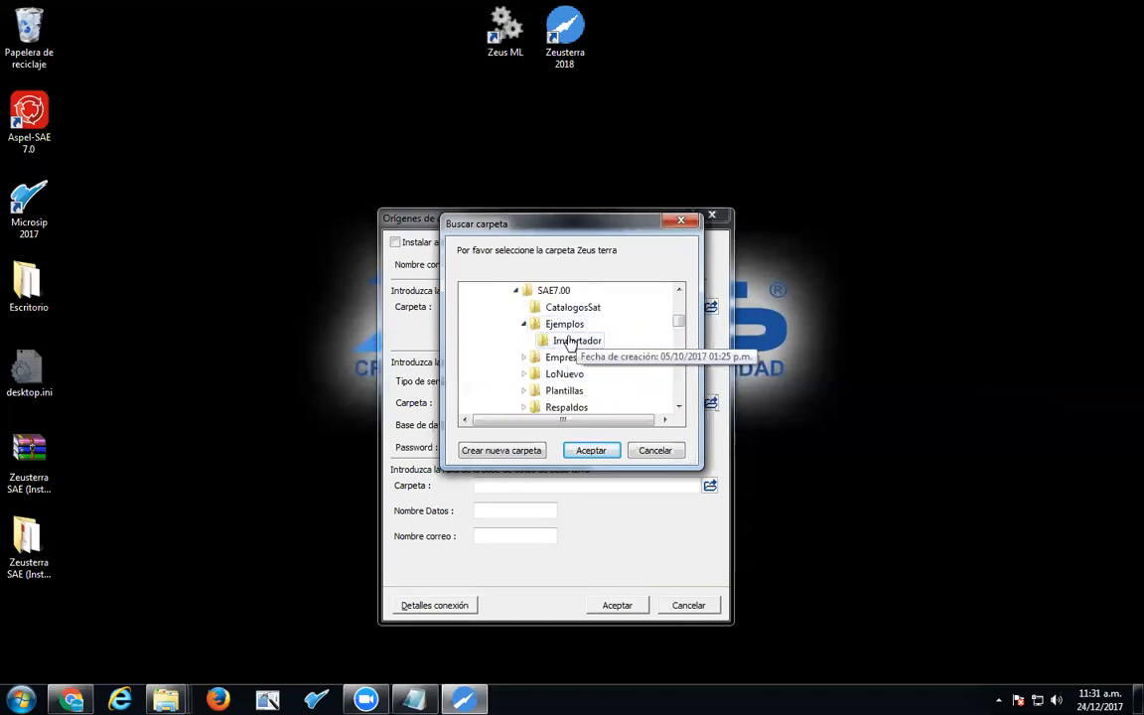
click(563, 324)
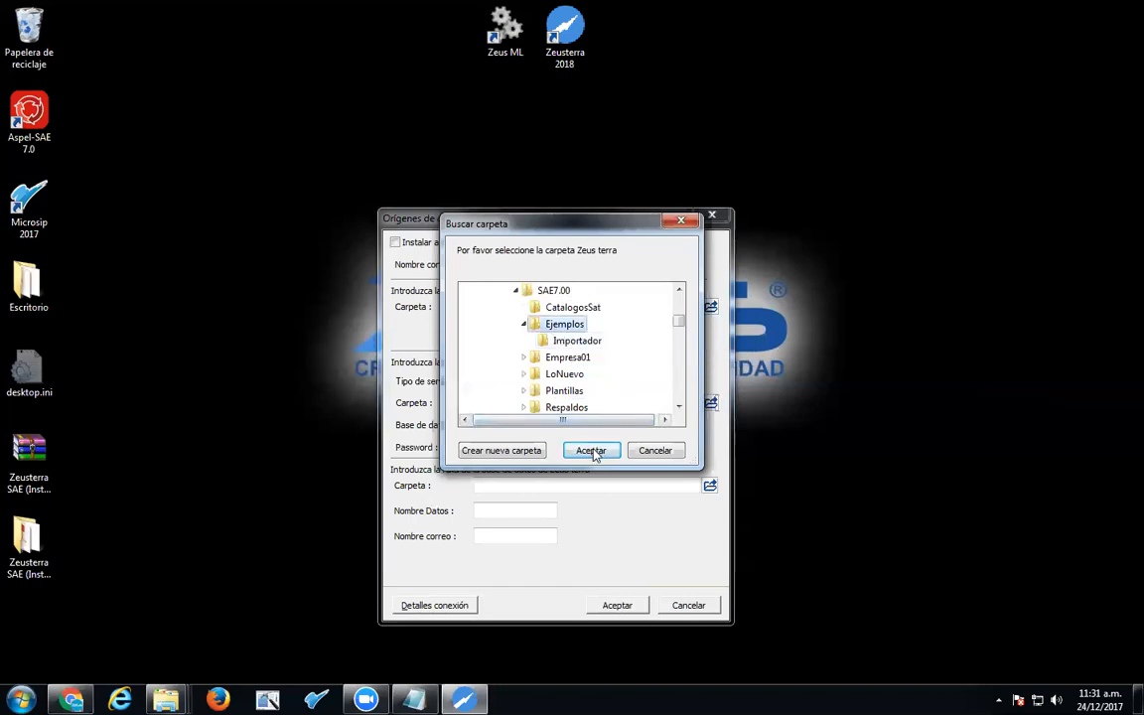
click(592, 451)
Step: Set the Aspel Base de datos to EJEMPLOS and enter the database password
click(515, 424)
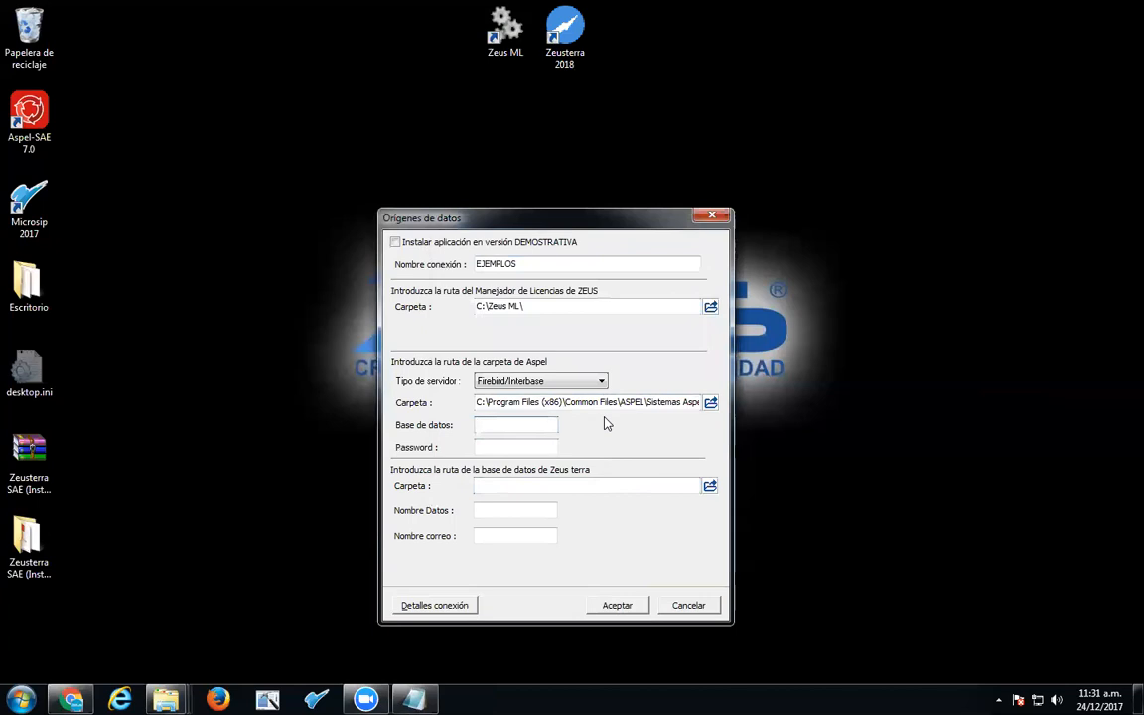
text(EJEMPLOS)
click(516, 446)
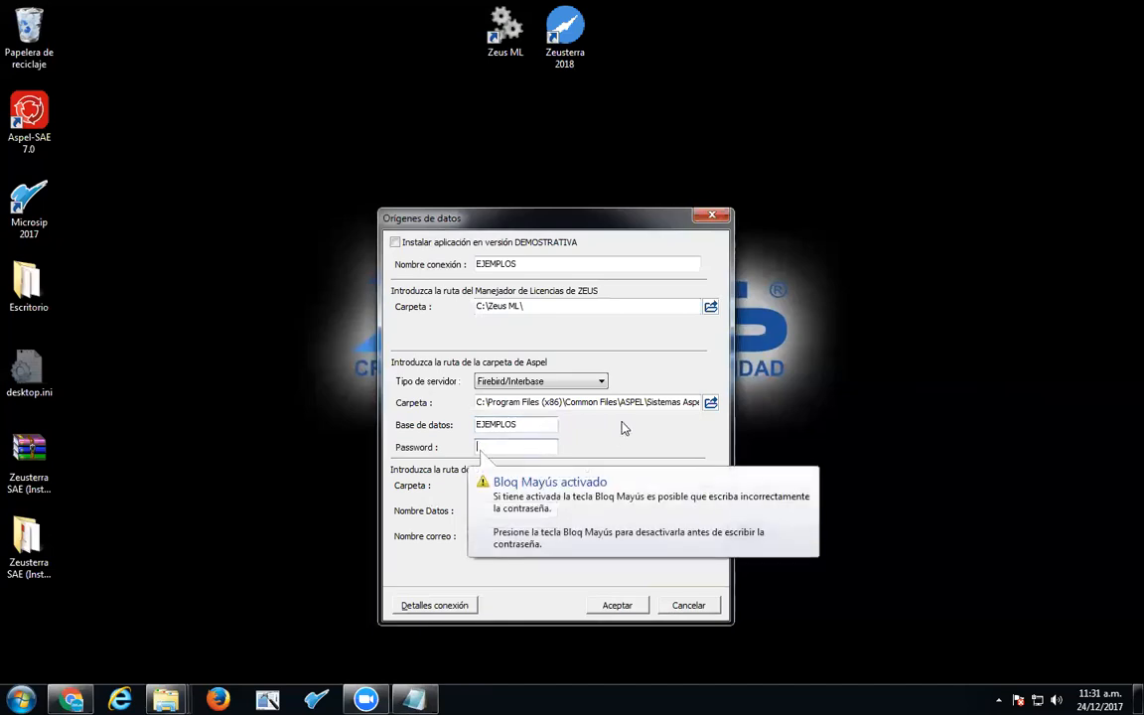
key(Tab)
key(shift+Tab)
key(Caps_Lock)
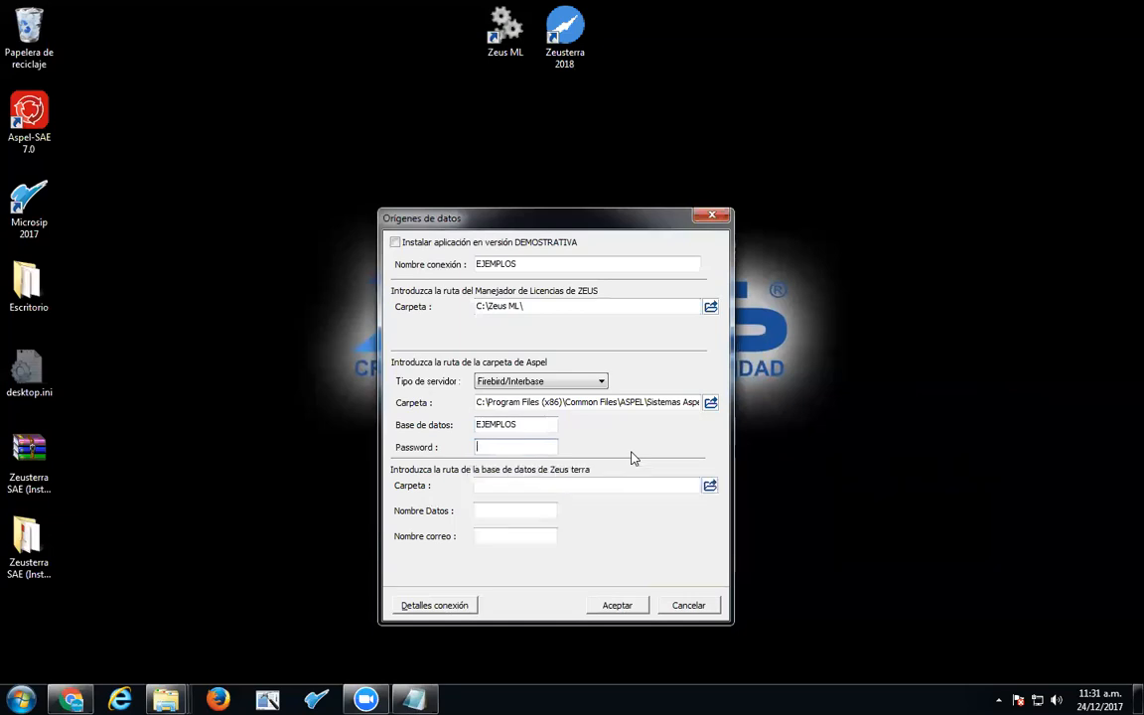
text(*********)
click(609, 485)
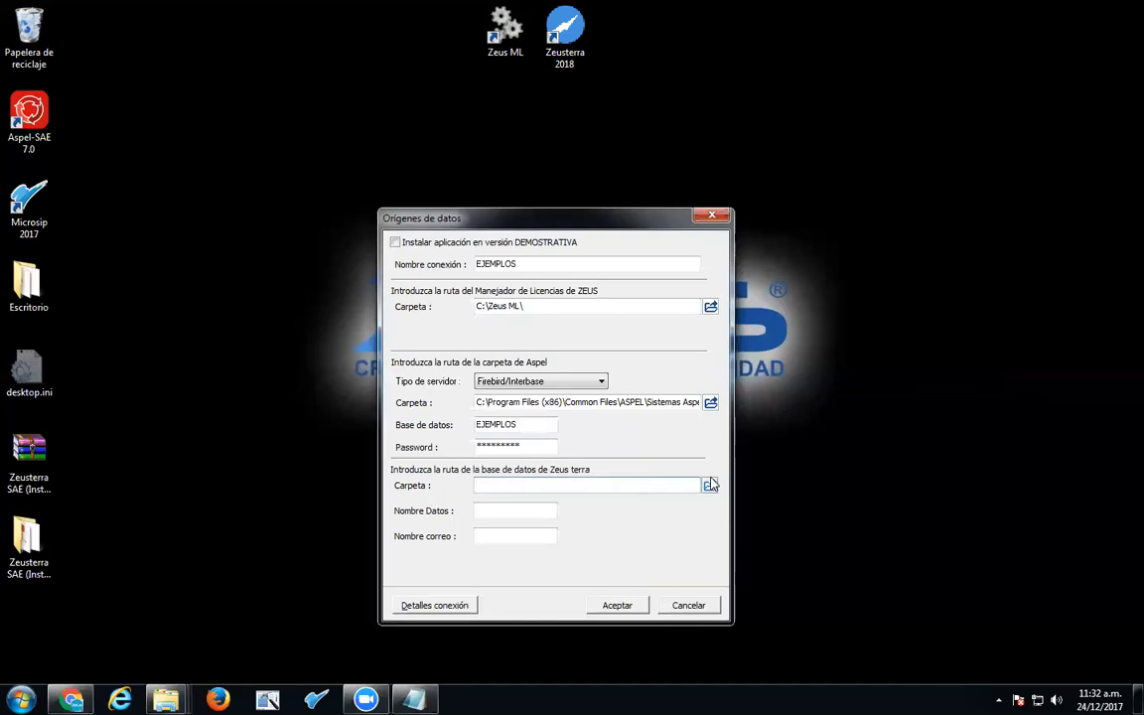
click(533, 512)
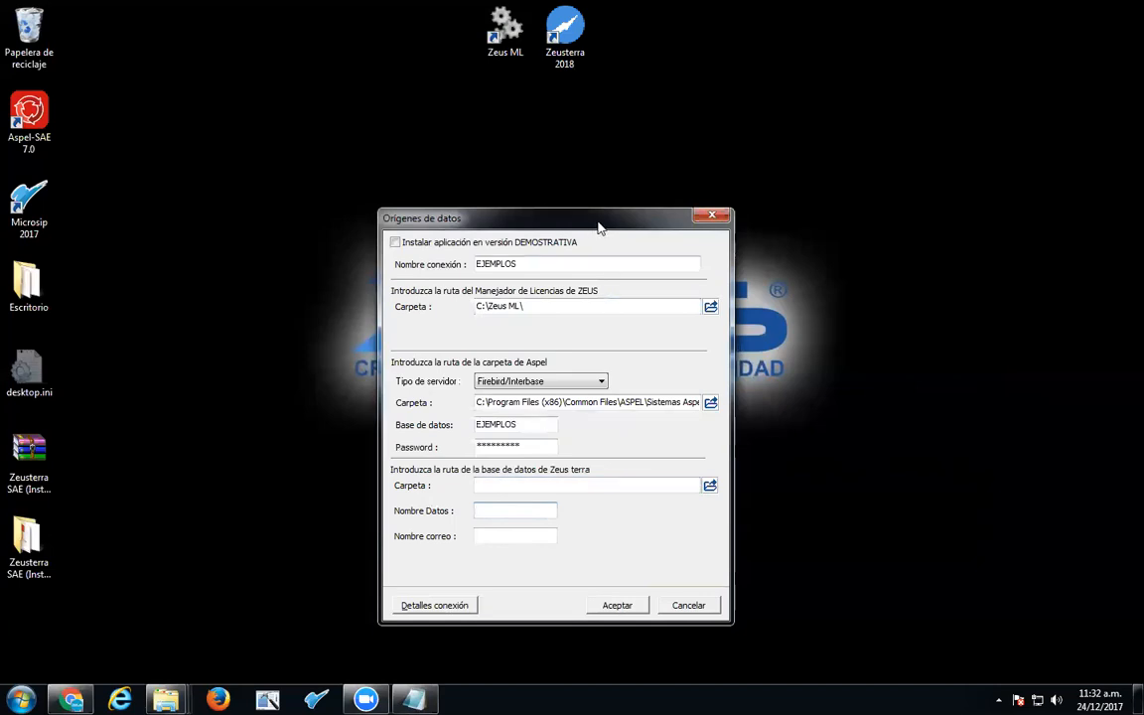
drag(599, 228, 640, 242)
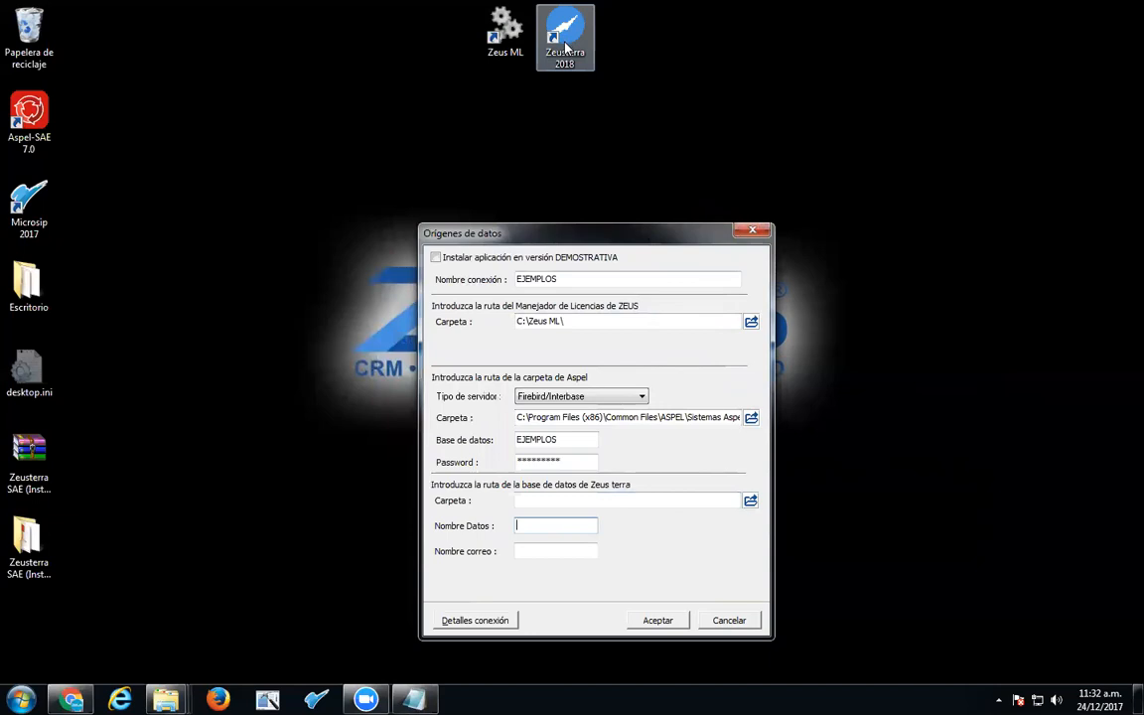
click(511, 50)
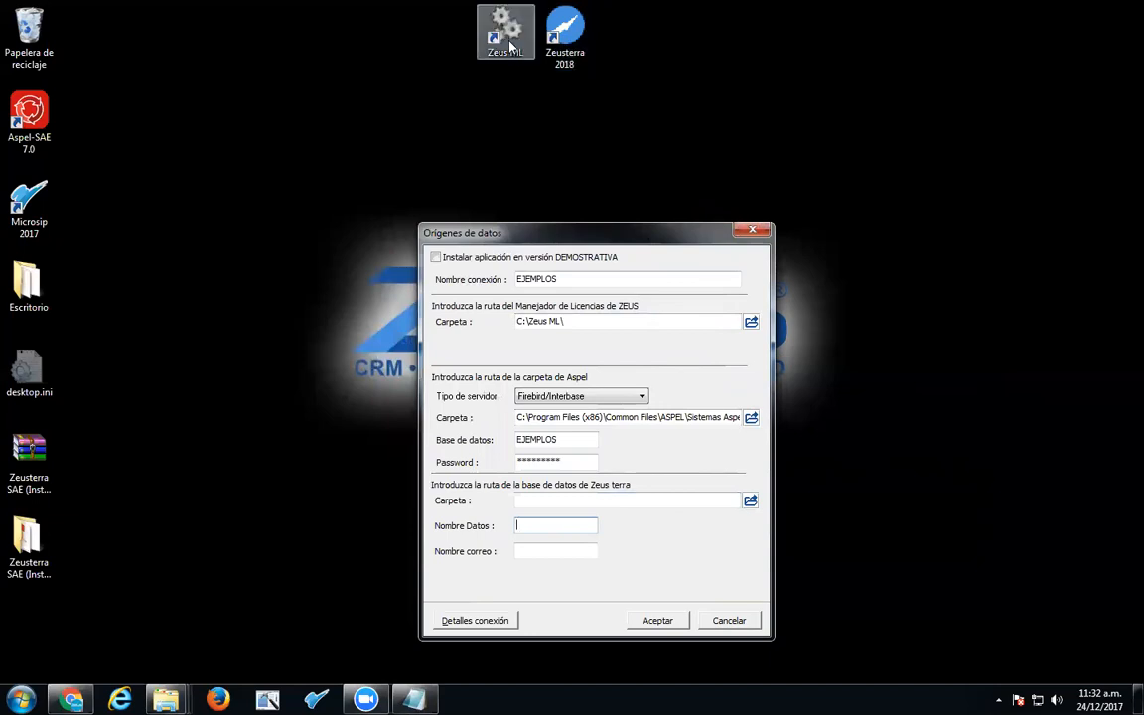
click(567, 42)
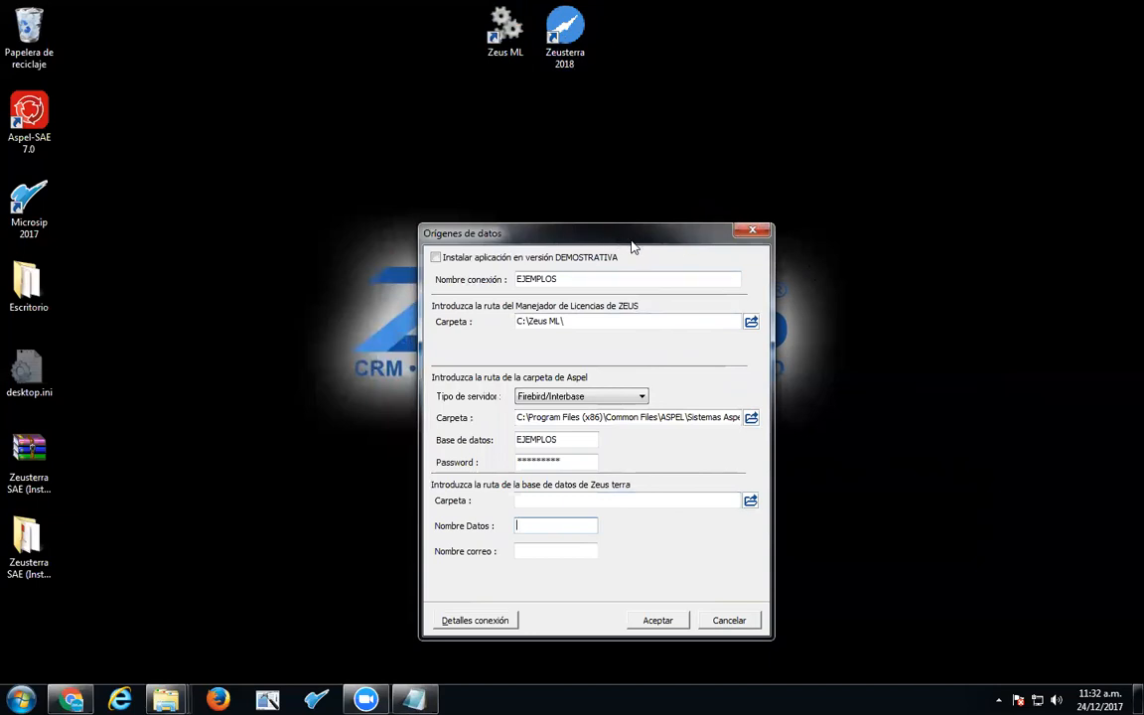
click(517, 322)
text(server)
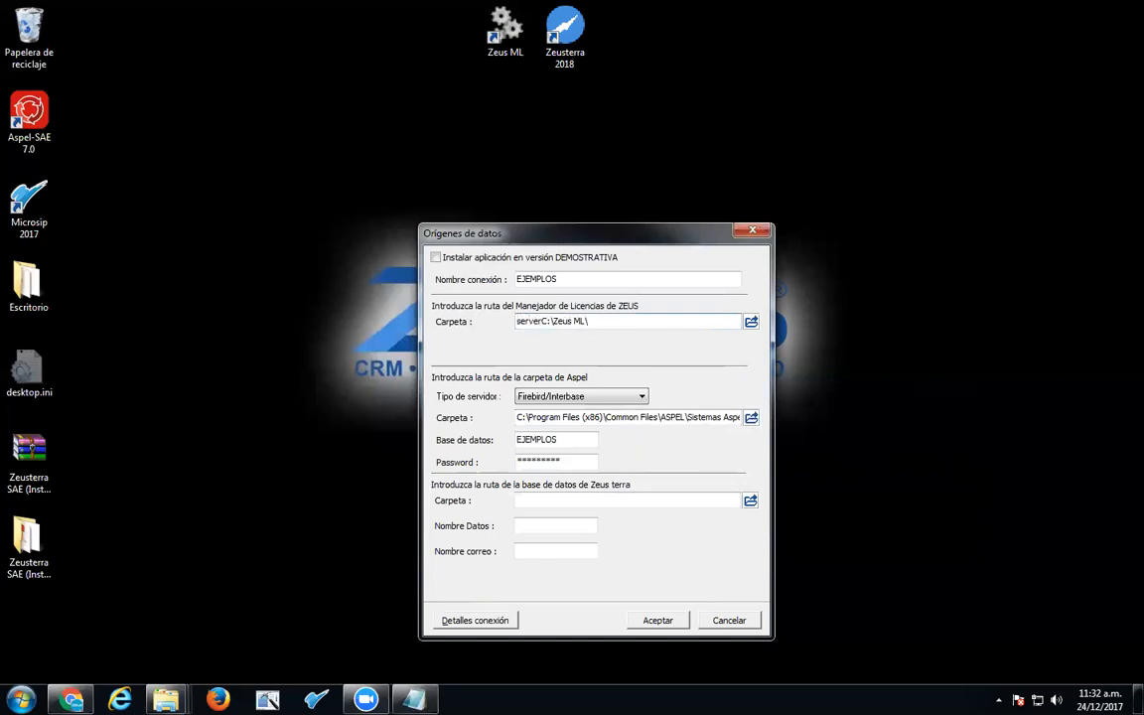
text(:)
key(BackSpace)
key(BackSpace)
key(BackSpace)
key(BackSpace)
key(BackSpace)
key(BackSpace)
key(BackSpace)
Step: Check the full Aspel folder path along with the database name and password fields
drag(527, 418, 616, 449)
click(665, 418)
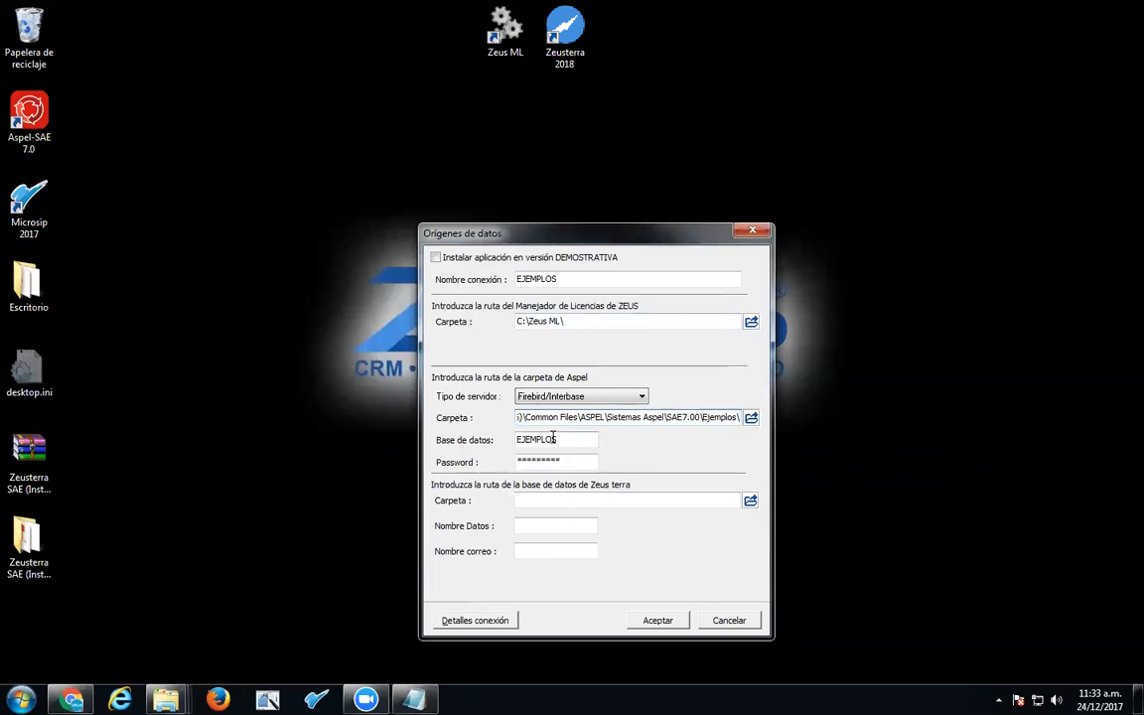
key(Home)
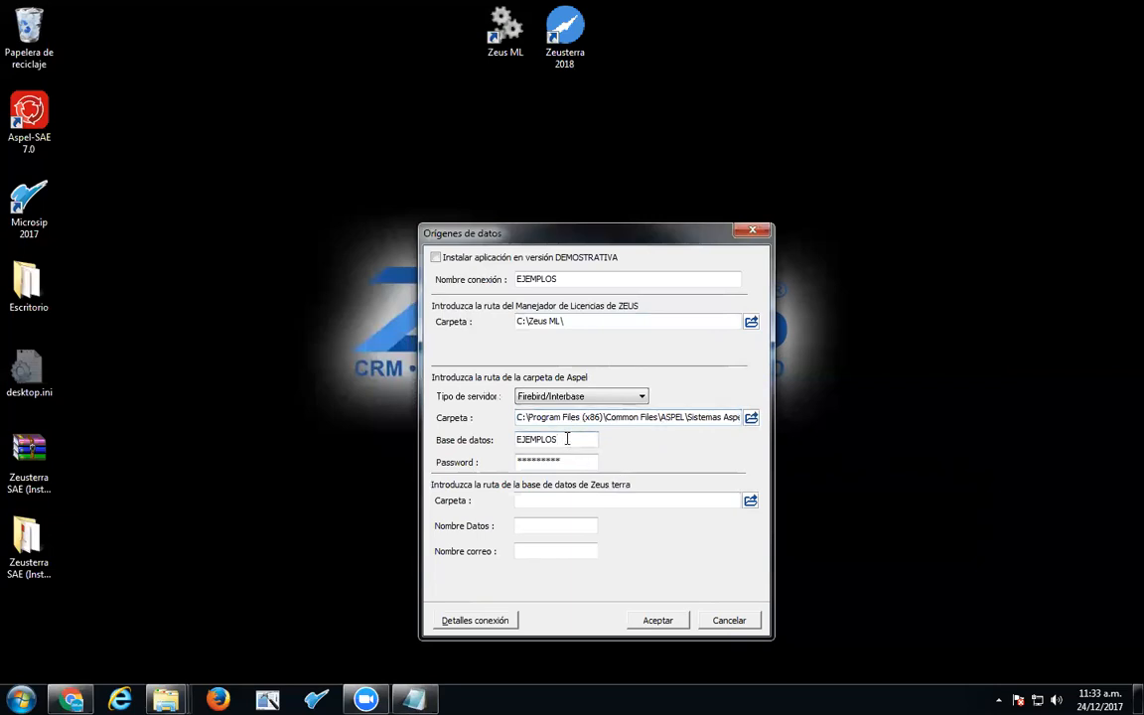
double_click(572, 459)
click(638, 499)
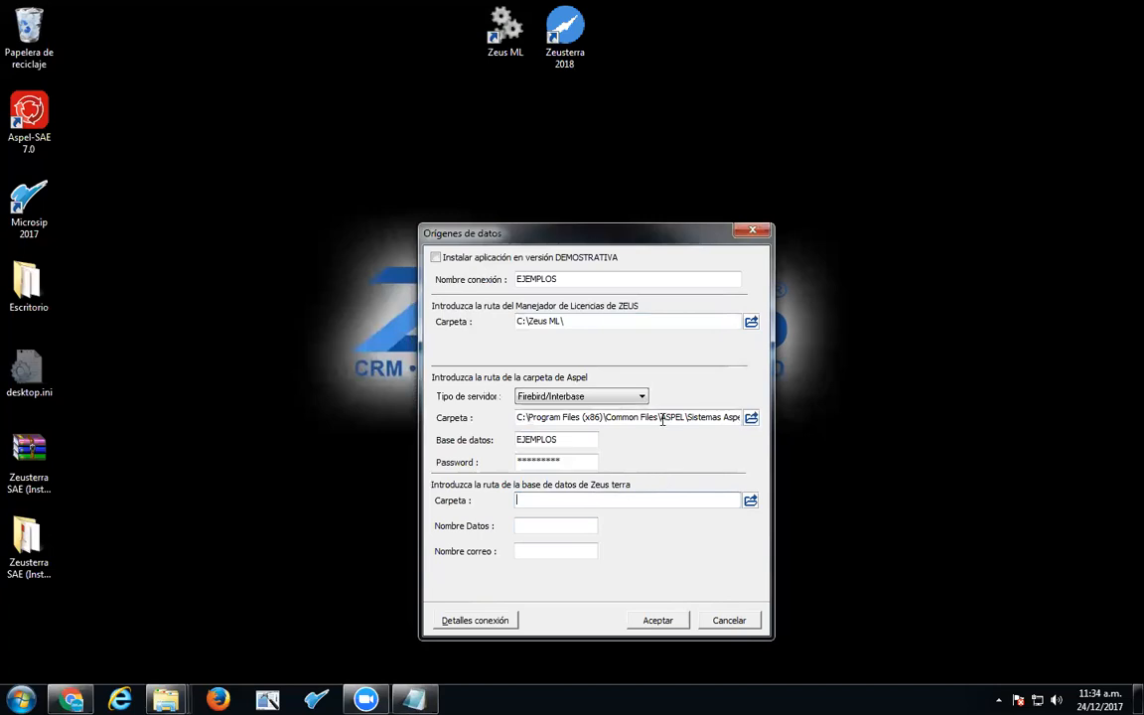
click(705, 415)
click(698, 417)
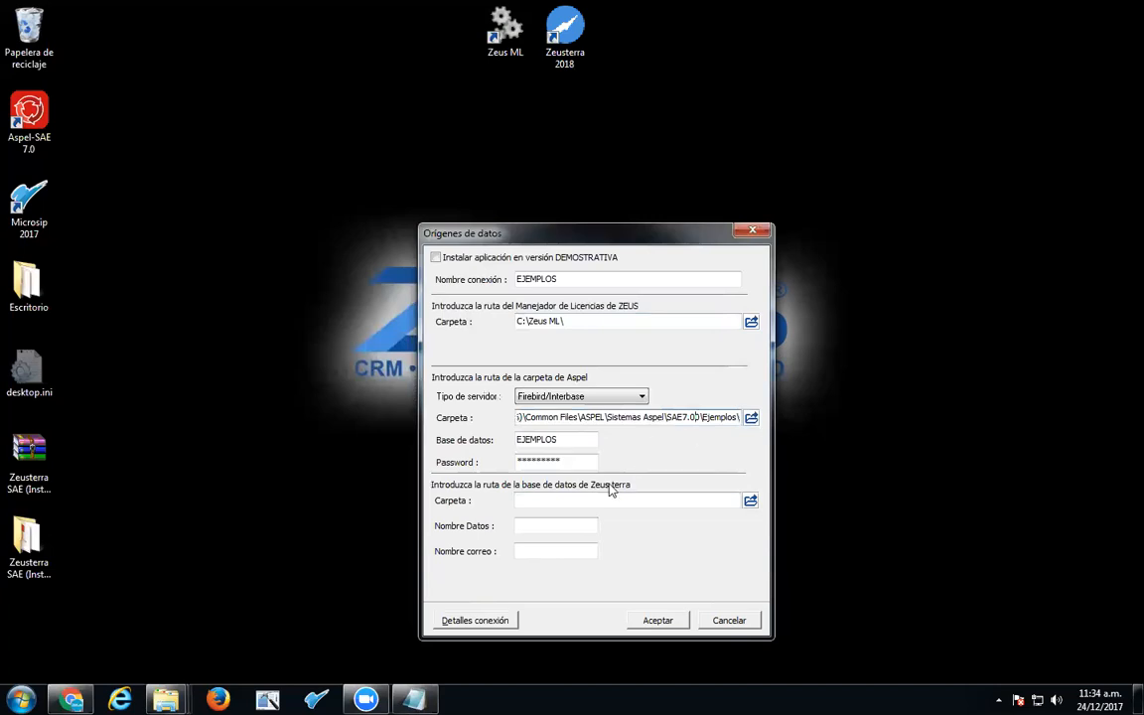
Step: Browse for the Zeus terra database folder, expanding Archivos de programa (x86), Common Files, ASPEL, Sistemas Aspel and SAE7.00
click(751, 500)
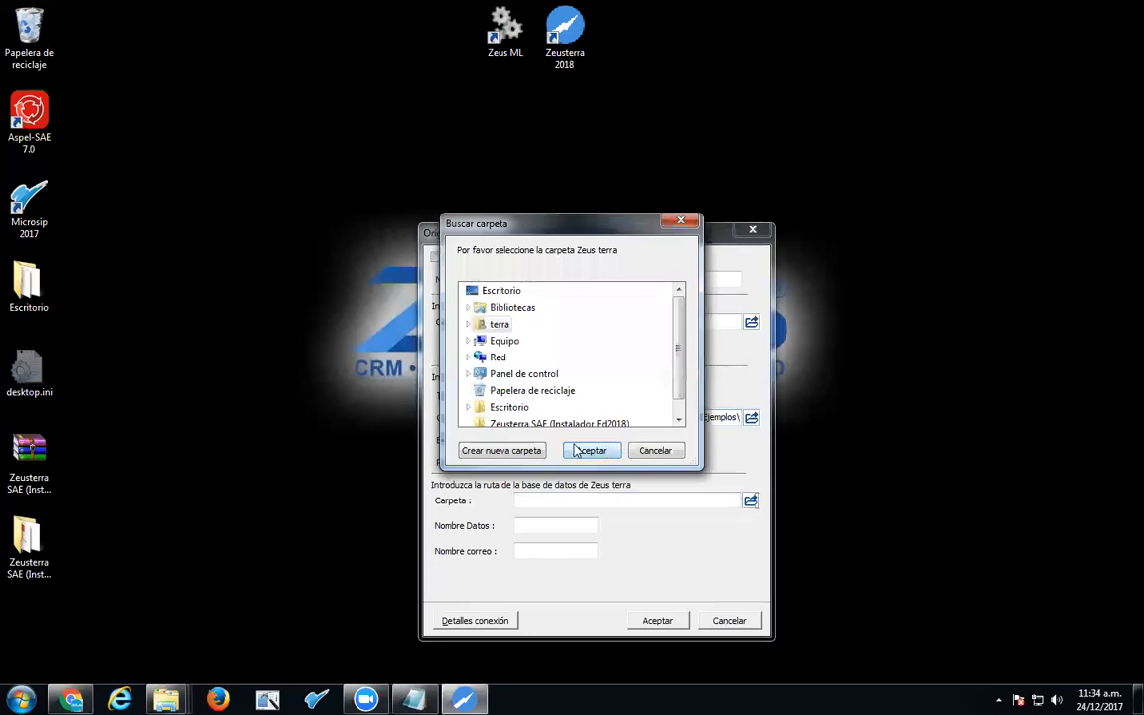
click(468, 340)
click(476, 307)
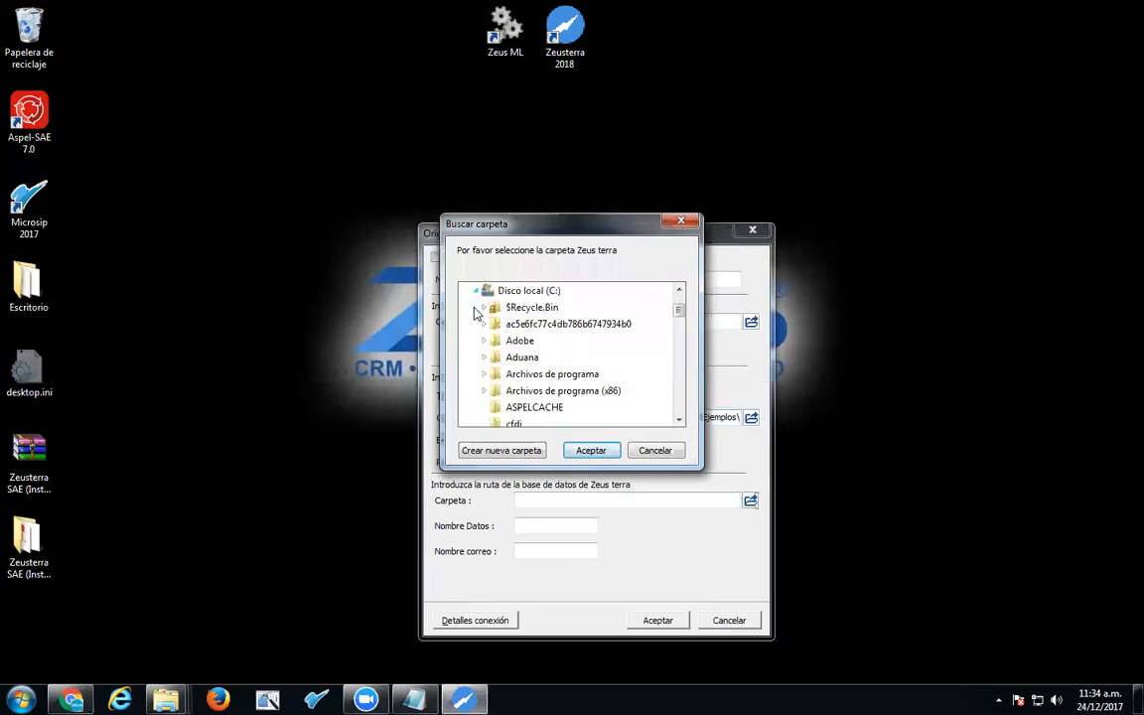
click(486, 393)
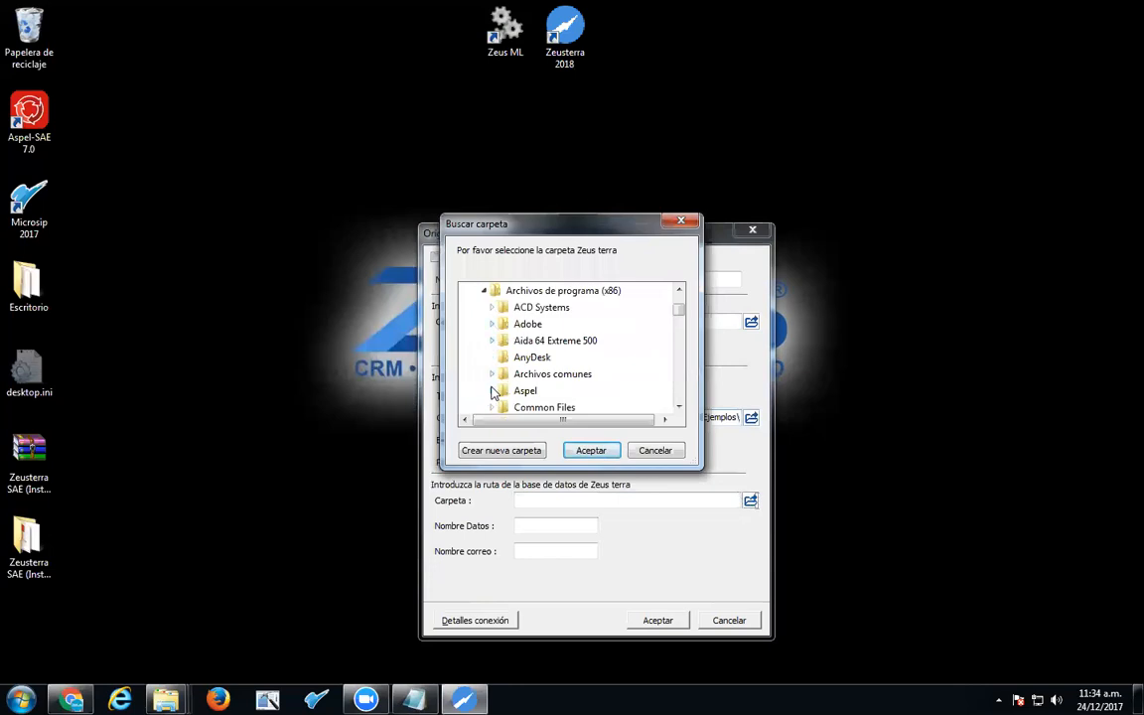
click(492, 407)
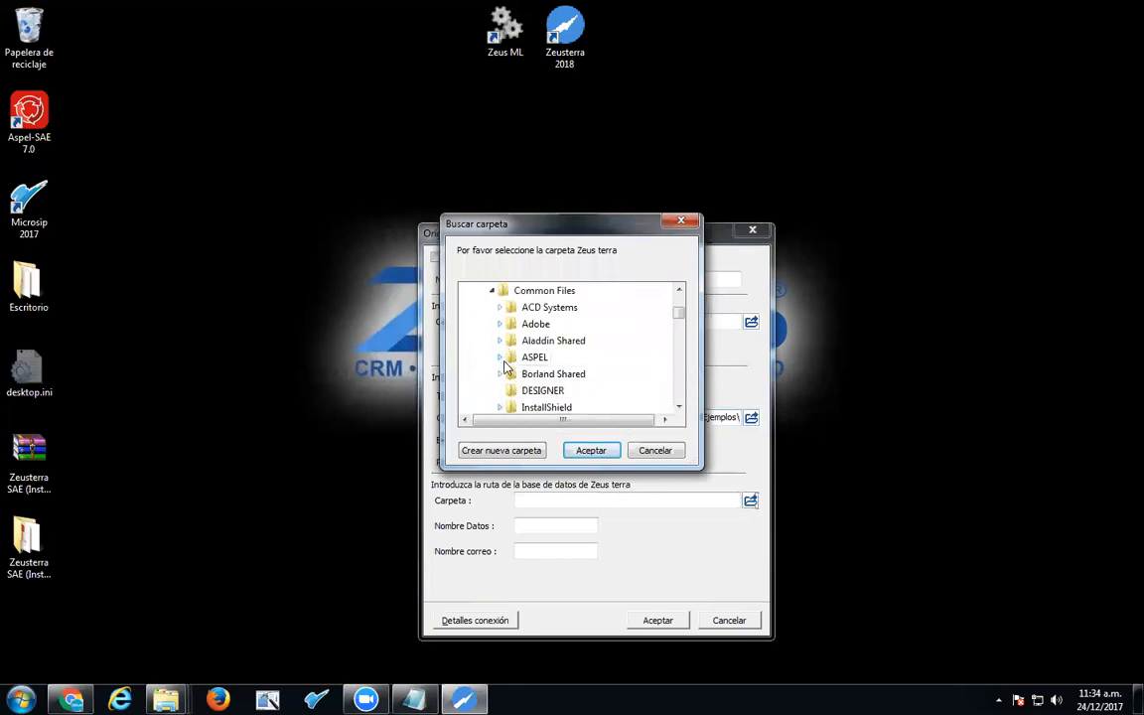
click(499, 357)
scroll(522, 372, down, 2)
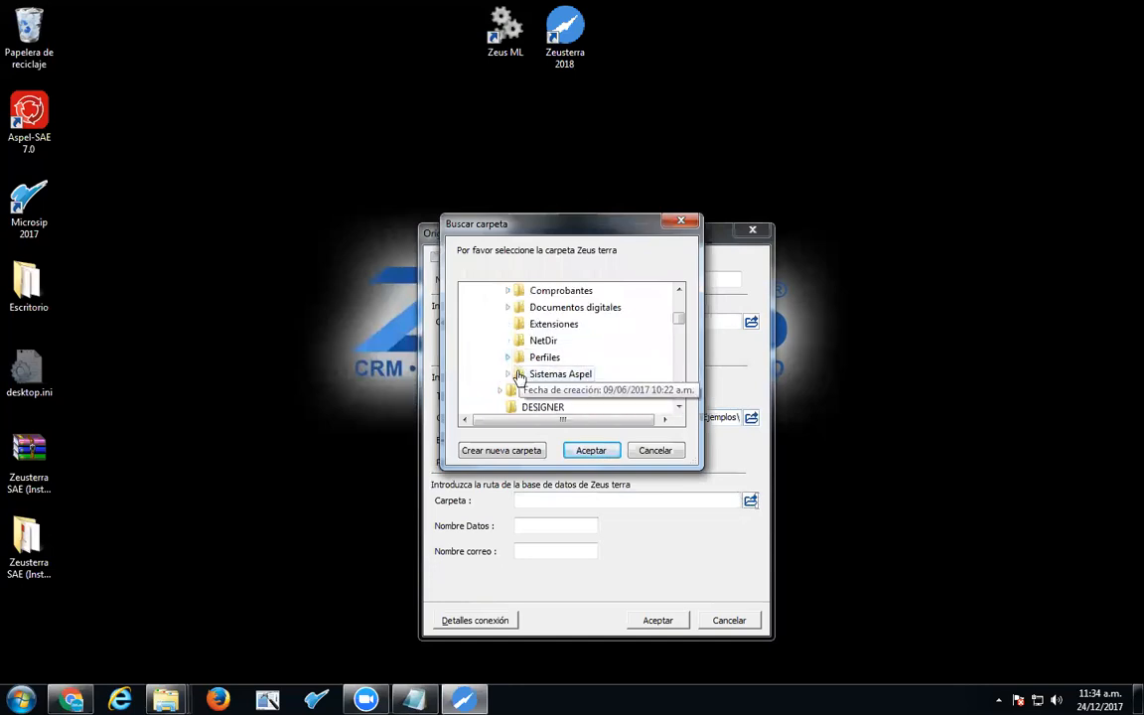
click(508, 374)
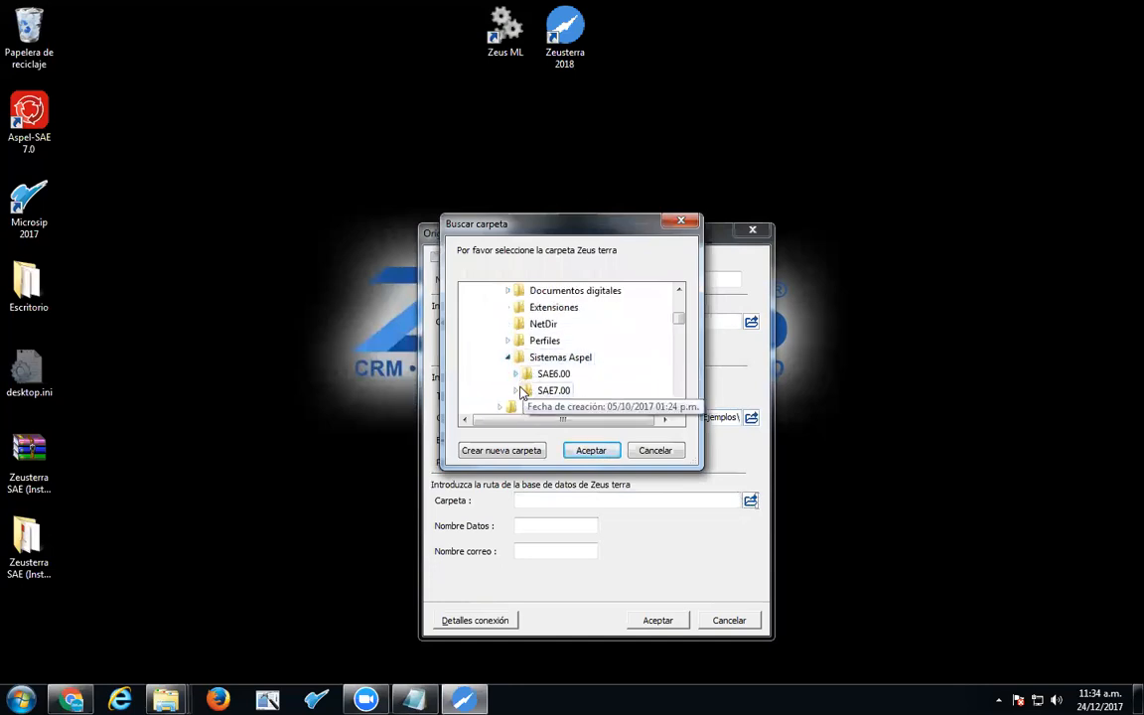
click(517, 390)
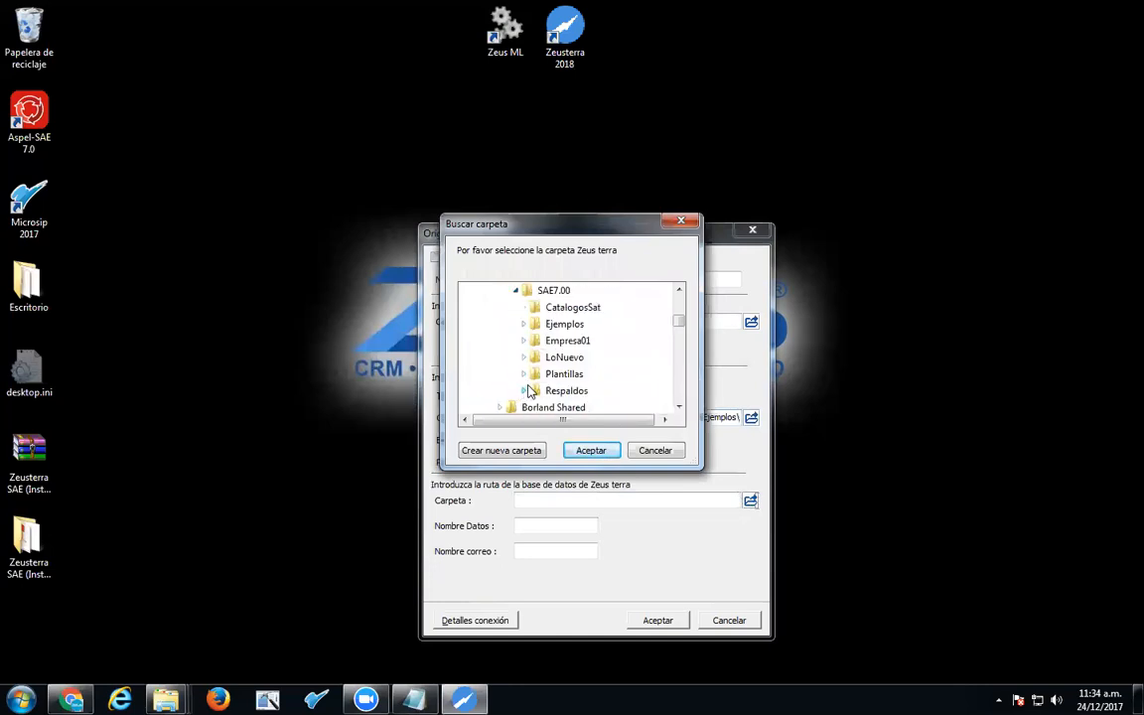
Step: Create a folder named Zeus datos inside SAE7.00's Ejemplos, set it as the Zeus terra database folder and check both paths
click(546, 325)
click(678, 406)
click(679, 406)
click(678, 407)
click(501, 451)
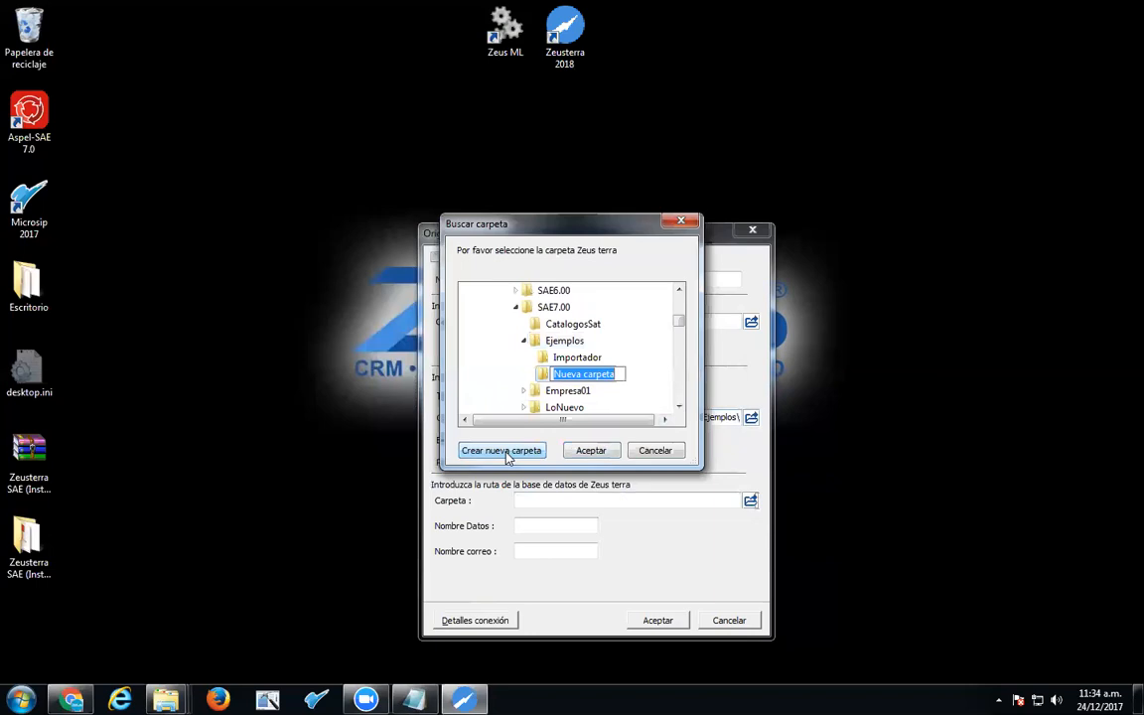
text(Z)
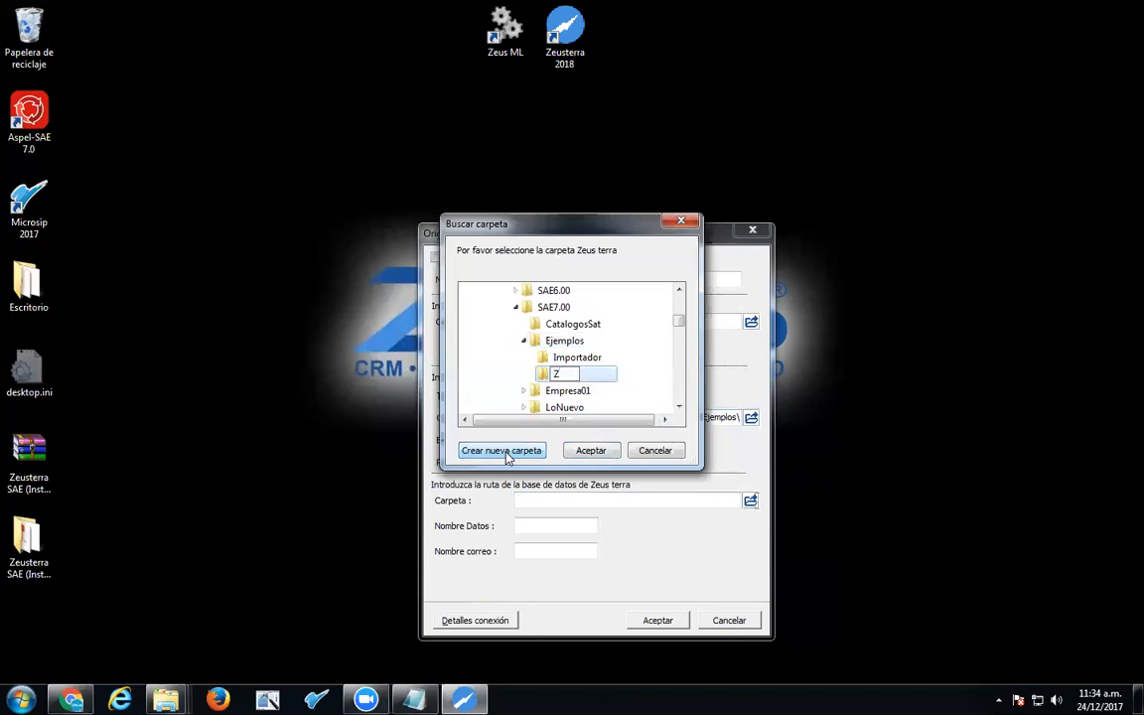
text(eus datos)
key(Return)
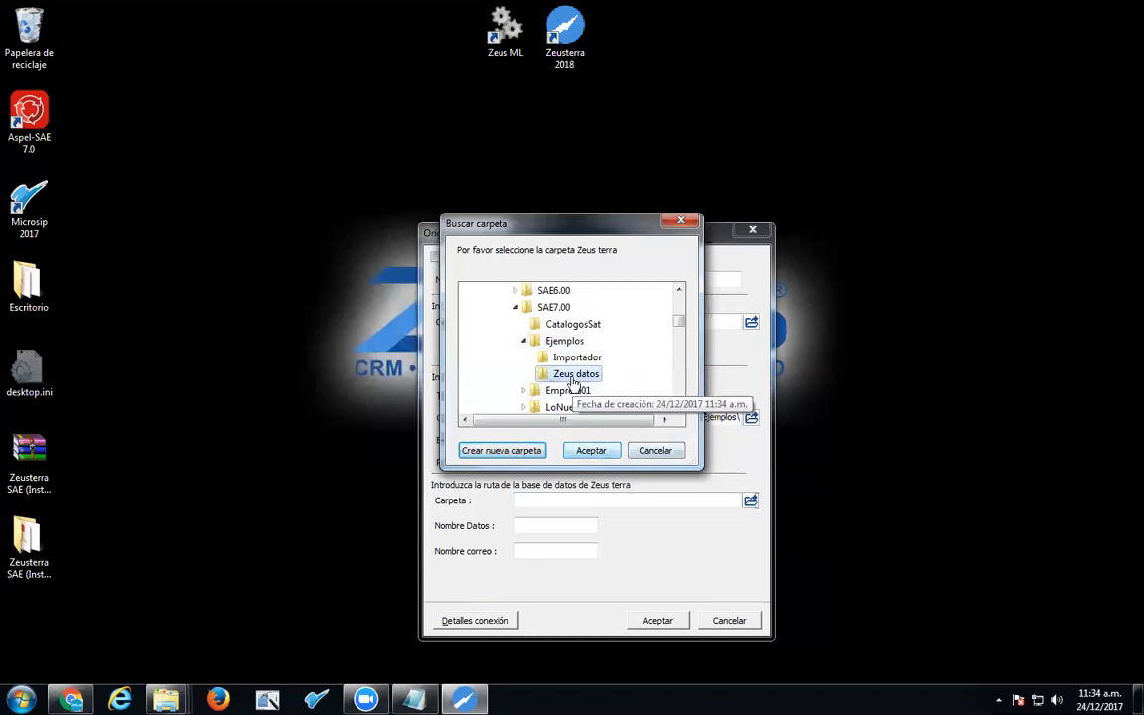
click(592, 451)
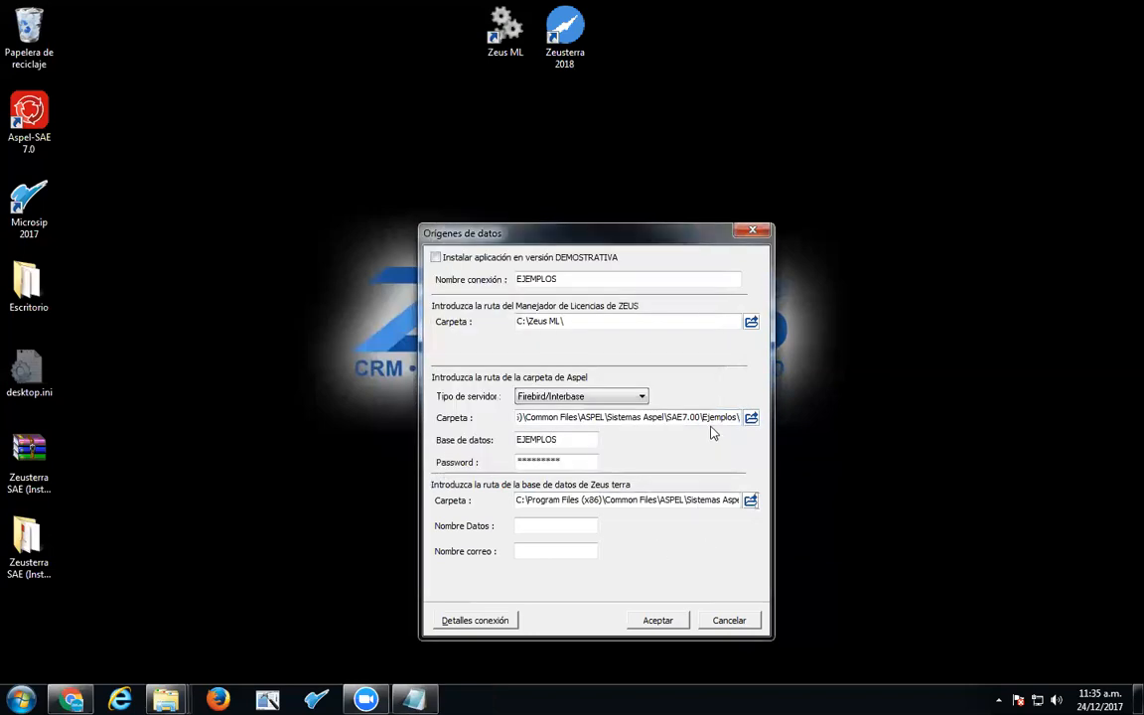
drag(707, 417, 738, 418)
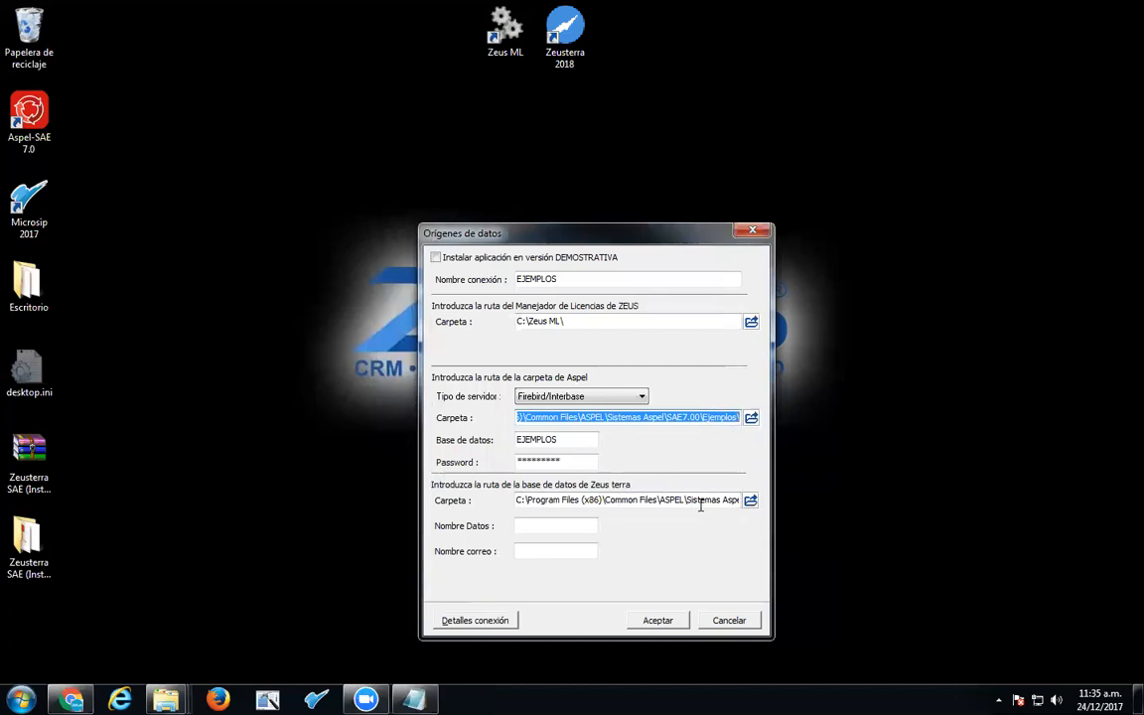
drag(686, 502, 735, 500)
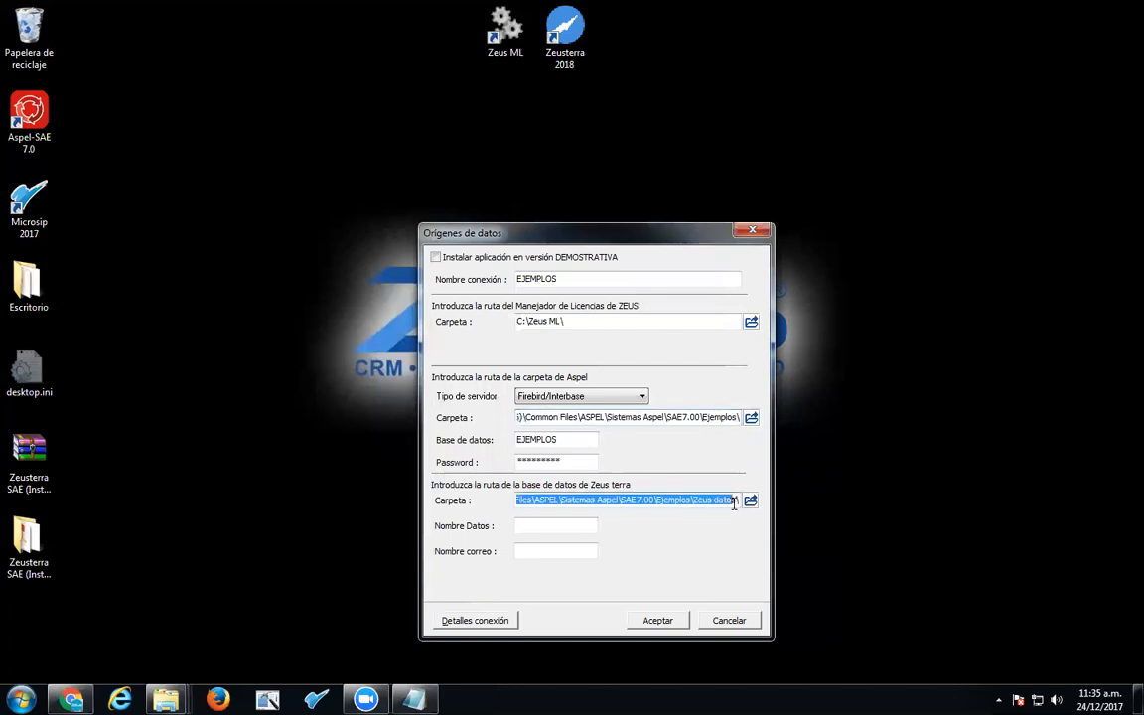
Step: Set Nombre Datos to EJEMPLOS_ZEUS for the Zeus terra database and submit the data source settings
click(554, 528)
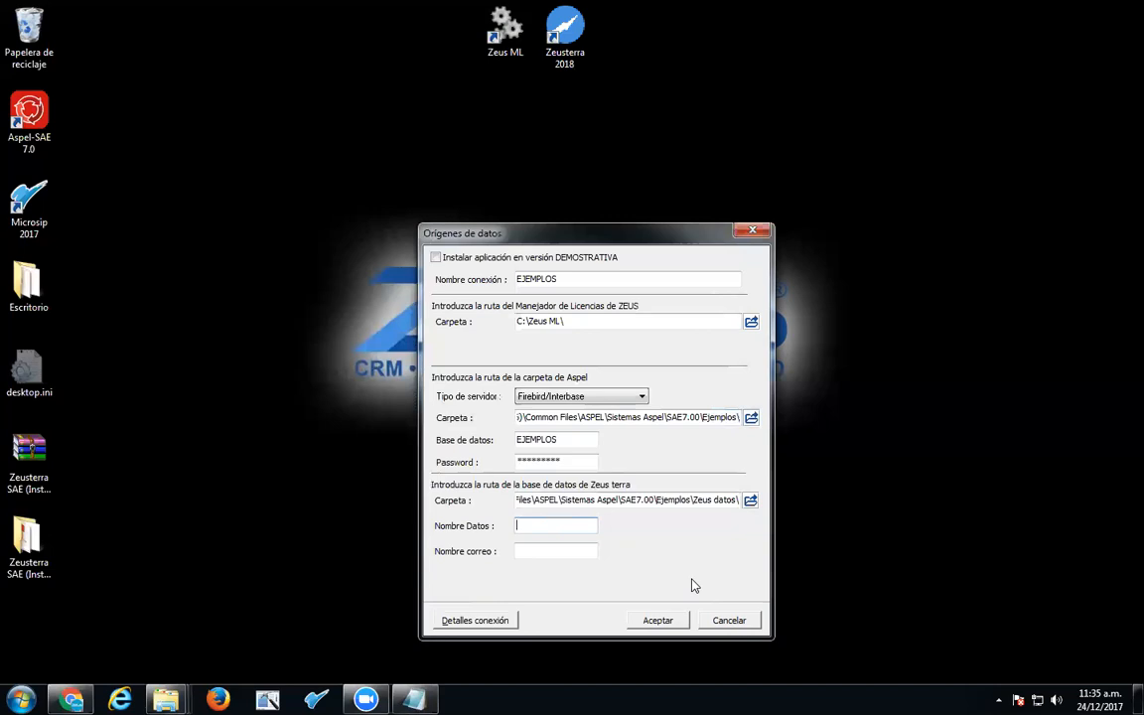
text(EJEMPLOS)
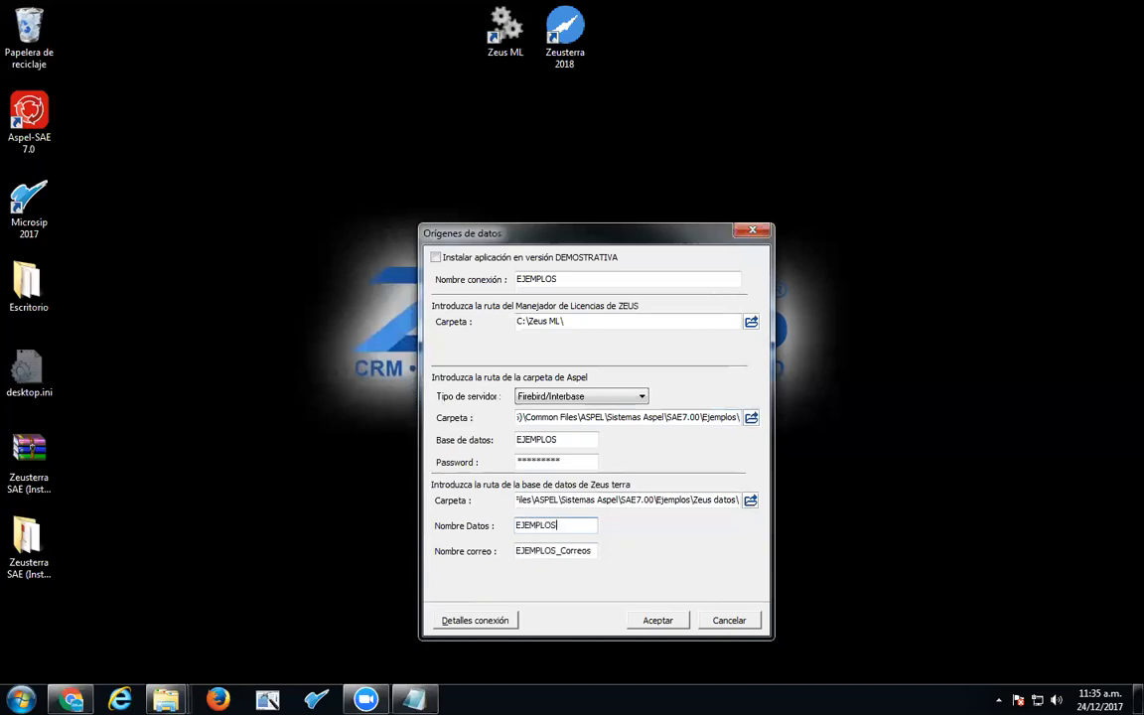
text(_ZEUS)
click(658, 621)
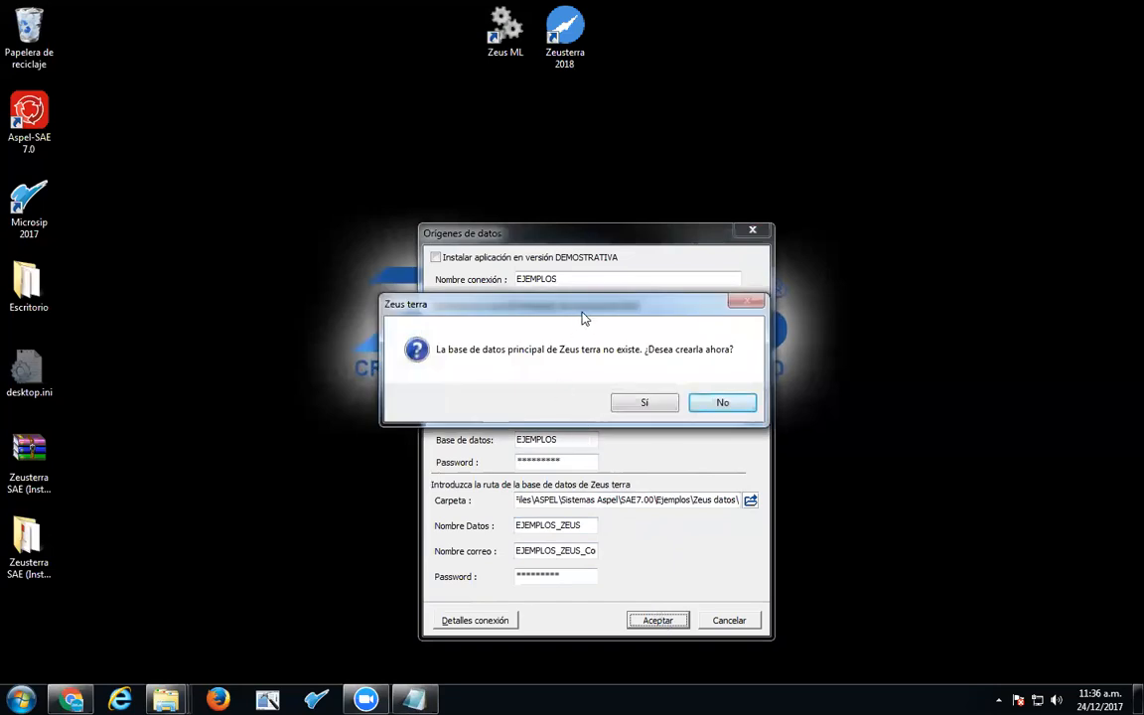
Step: Create the missing main, mail and catalog databases of Zeus terra and accept the EJEMPLOS data source
drag(584, 318, 750, 354)
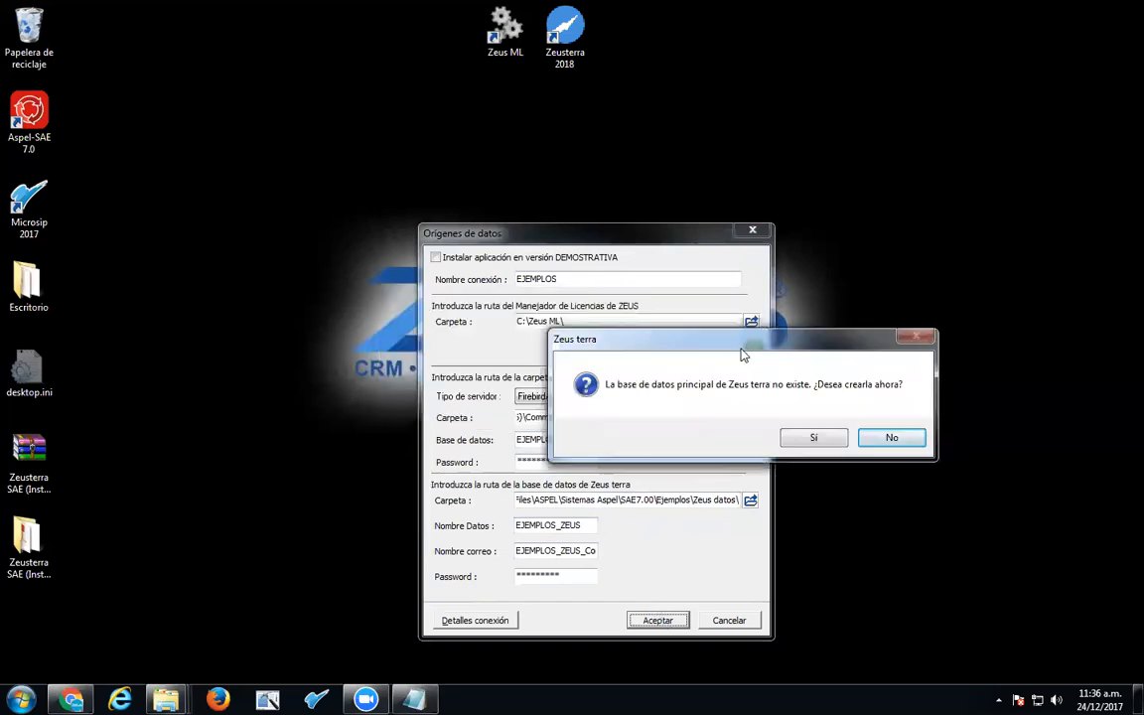
click(812, 438)
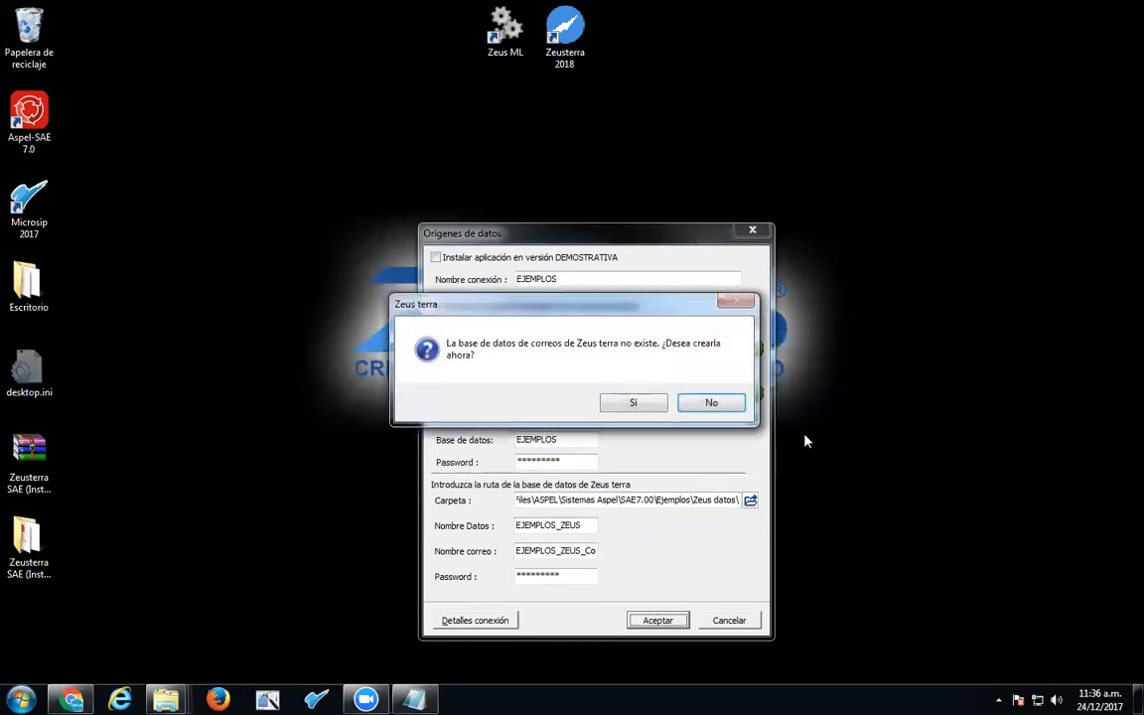
drag(587, 314, 690, 322)
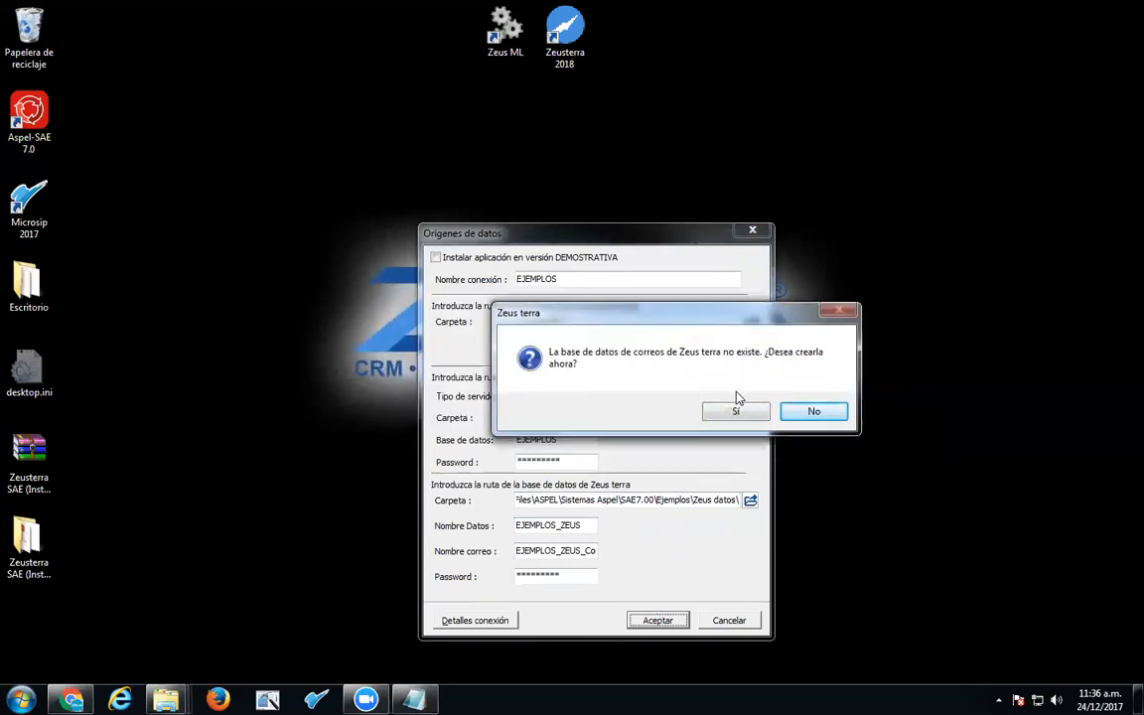
click(736, 411)
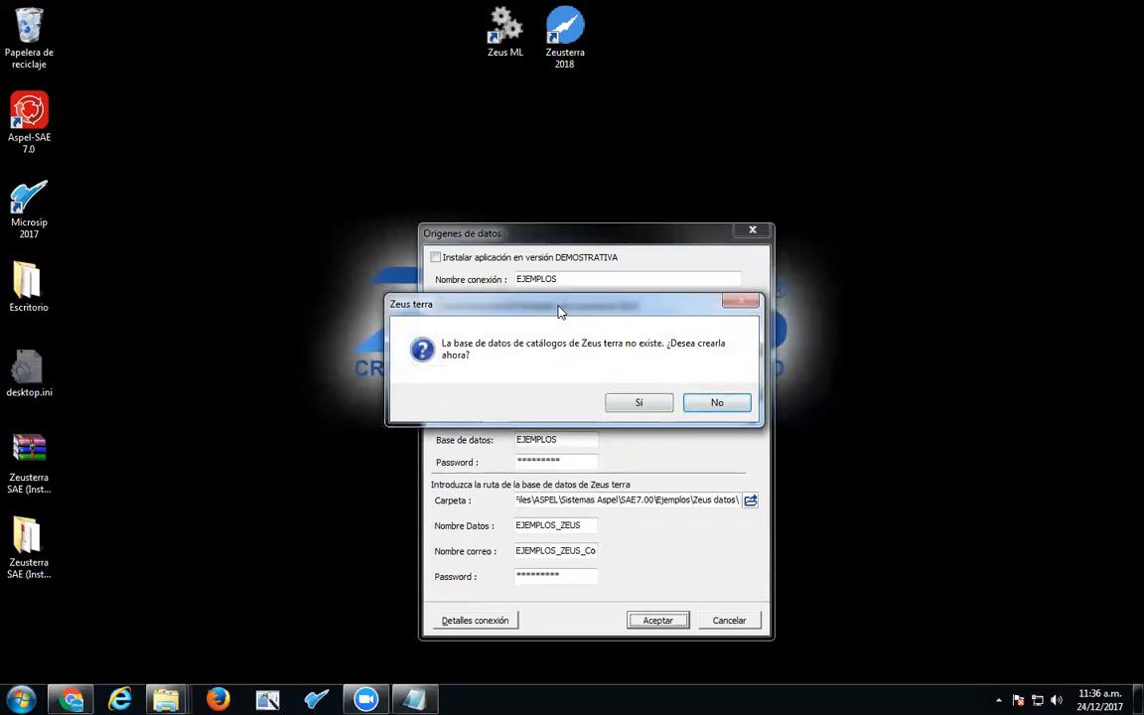
drag(559, 312, 686, 360)
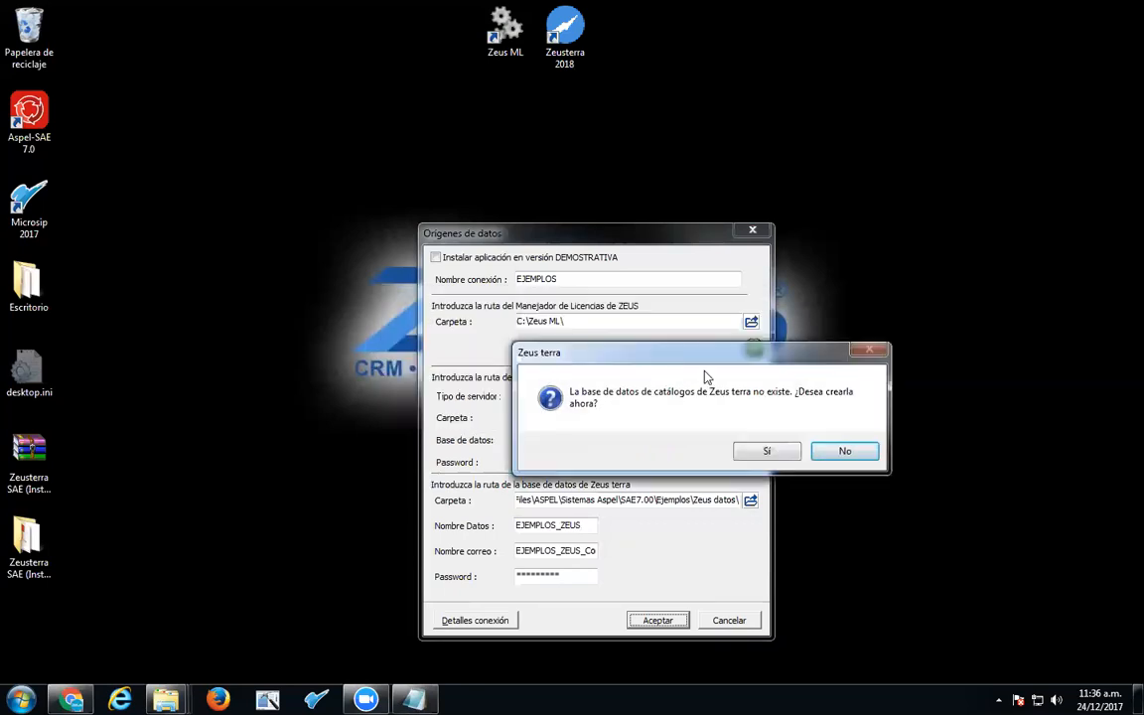
click(760, 451)
click(656, 621)
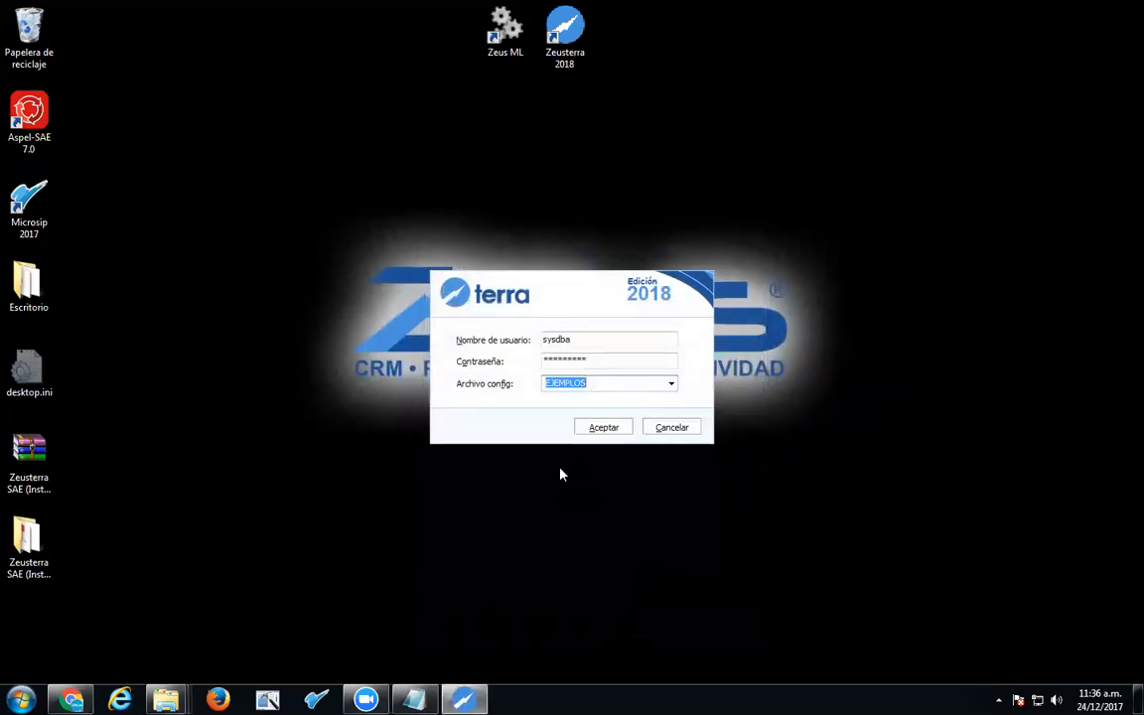
Step: Log in to Zeus terra with the prefilled credentials and the EJEMPLOS configuration file
double_click(585, 343)
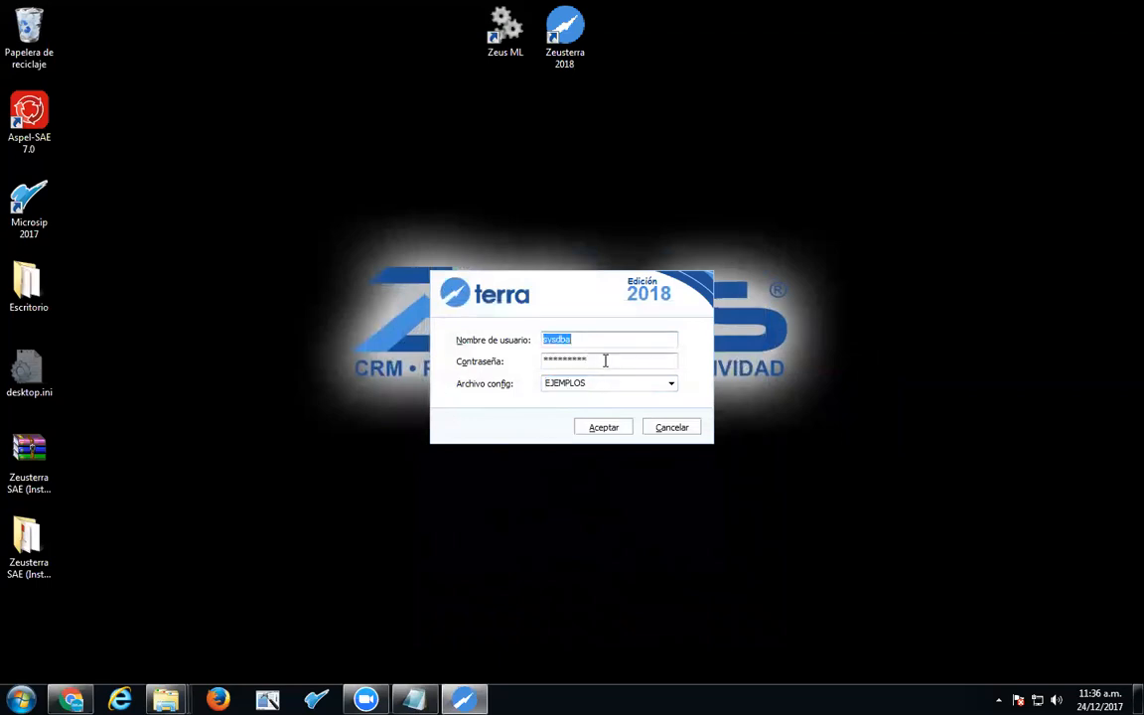
click(605, 360)
click(605, 429)
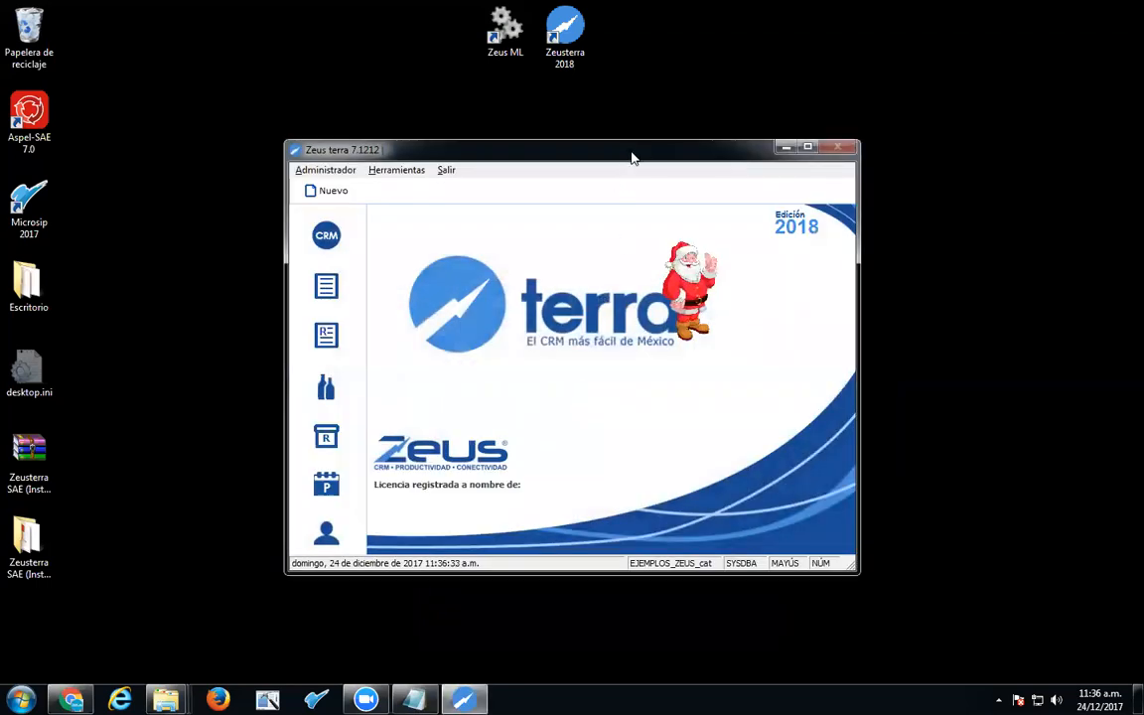
drag(632, 153, 590, 167)
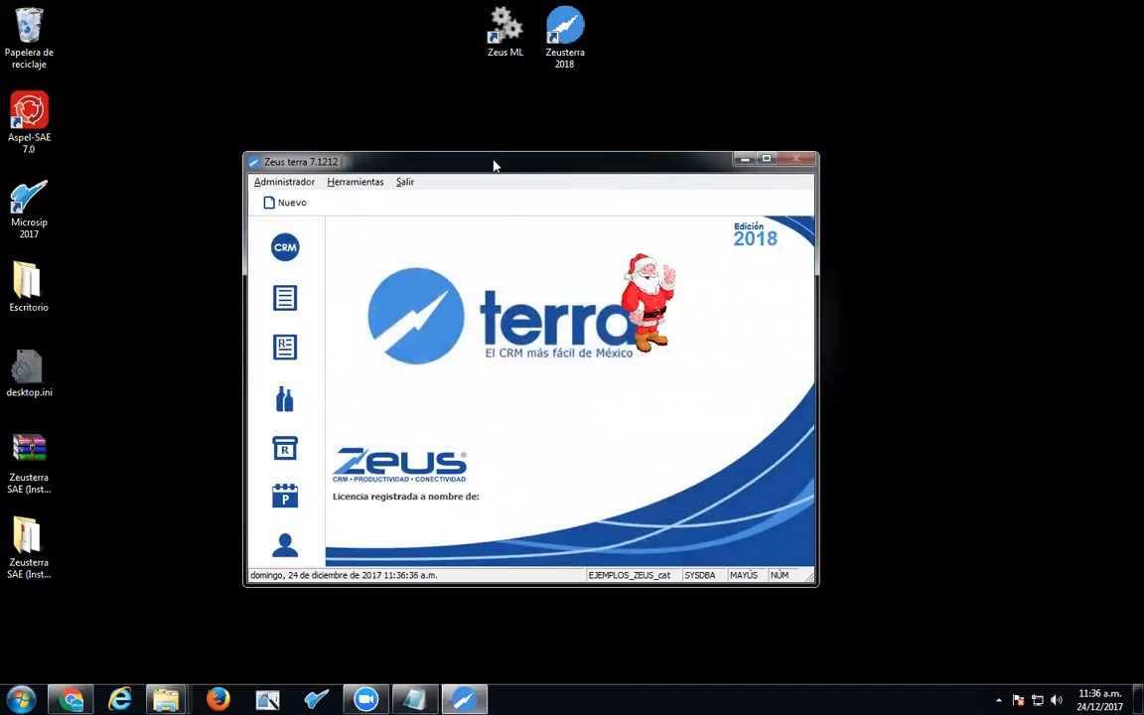
drag(493, 166, 550, 160)
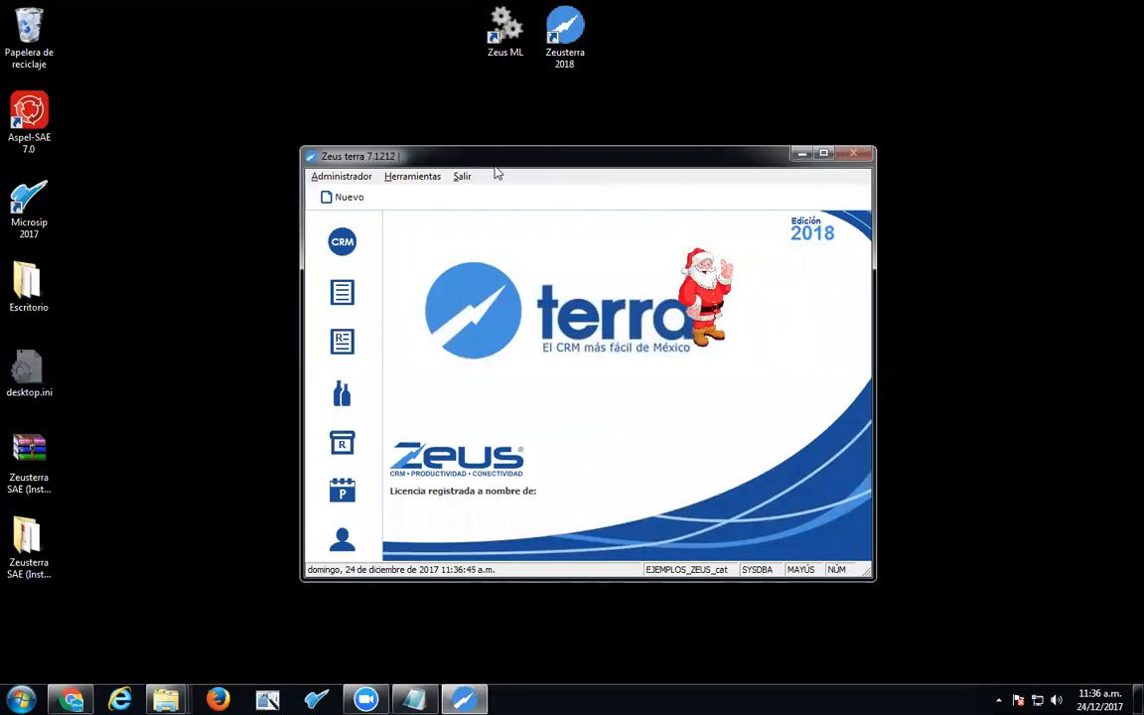
drag(520, 167, 541, 156)
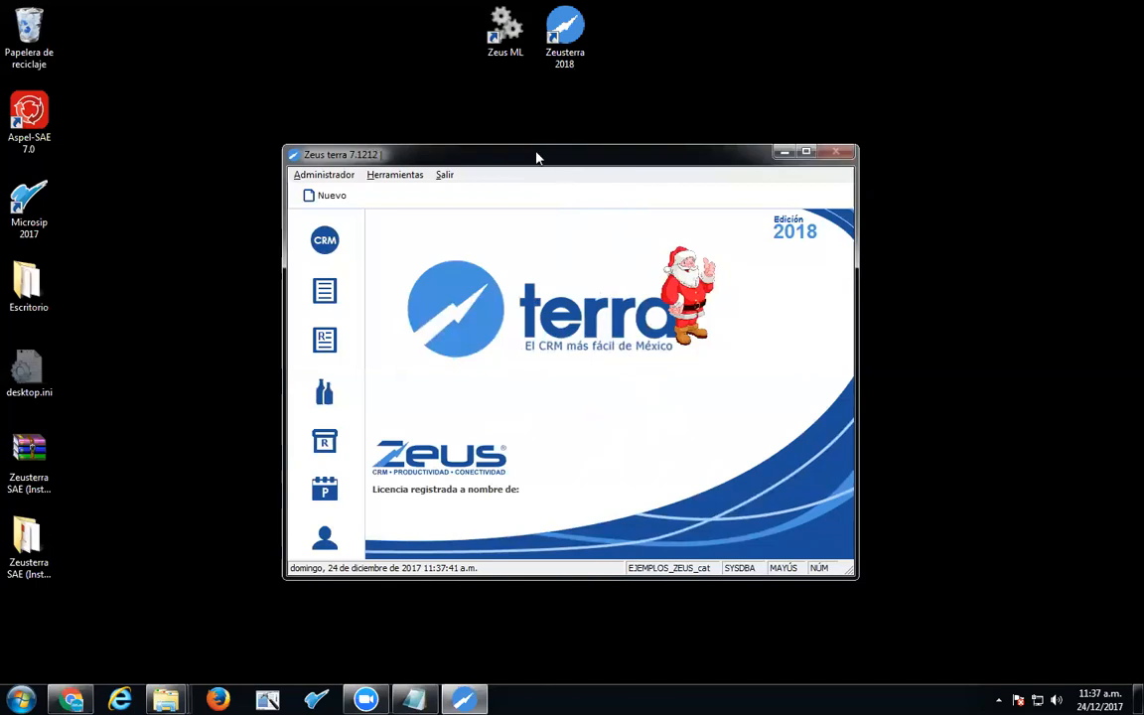
drag(571, 159, 579, 126)
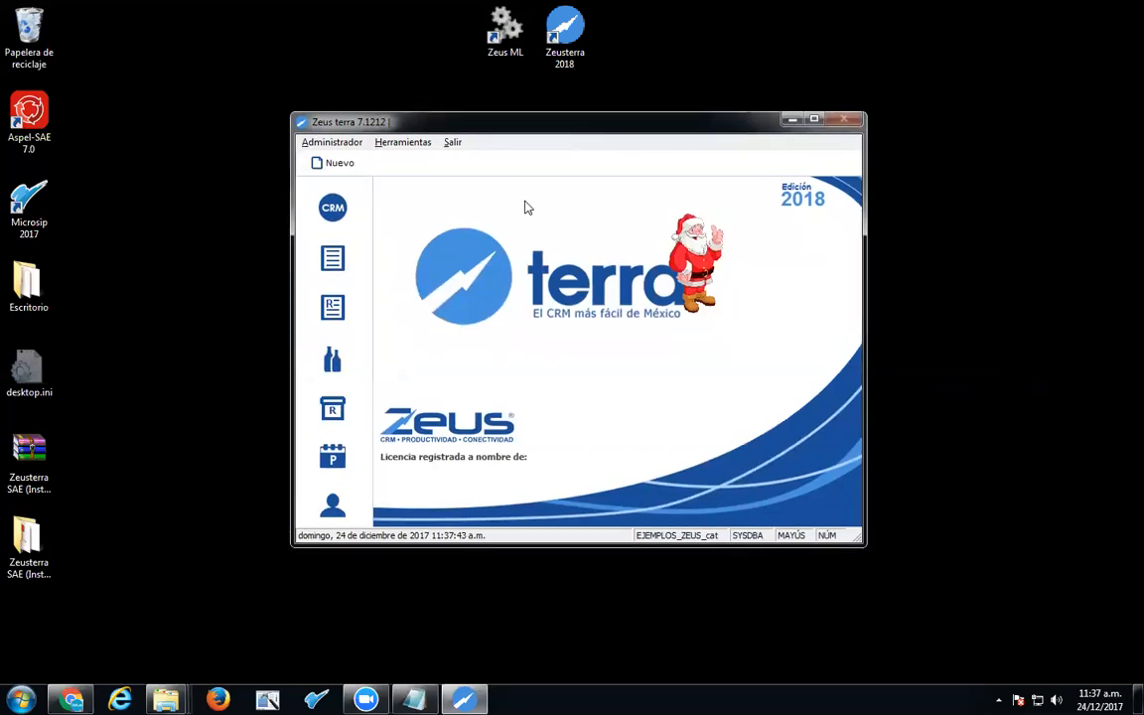
Step: In the general parameters' Modo de uso settings, set Precio de lista to Precio público and Precio mínimo to Precio mínimo
click(328, 142)
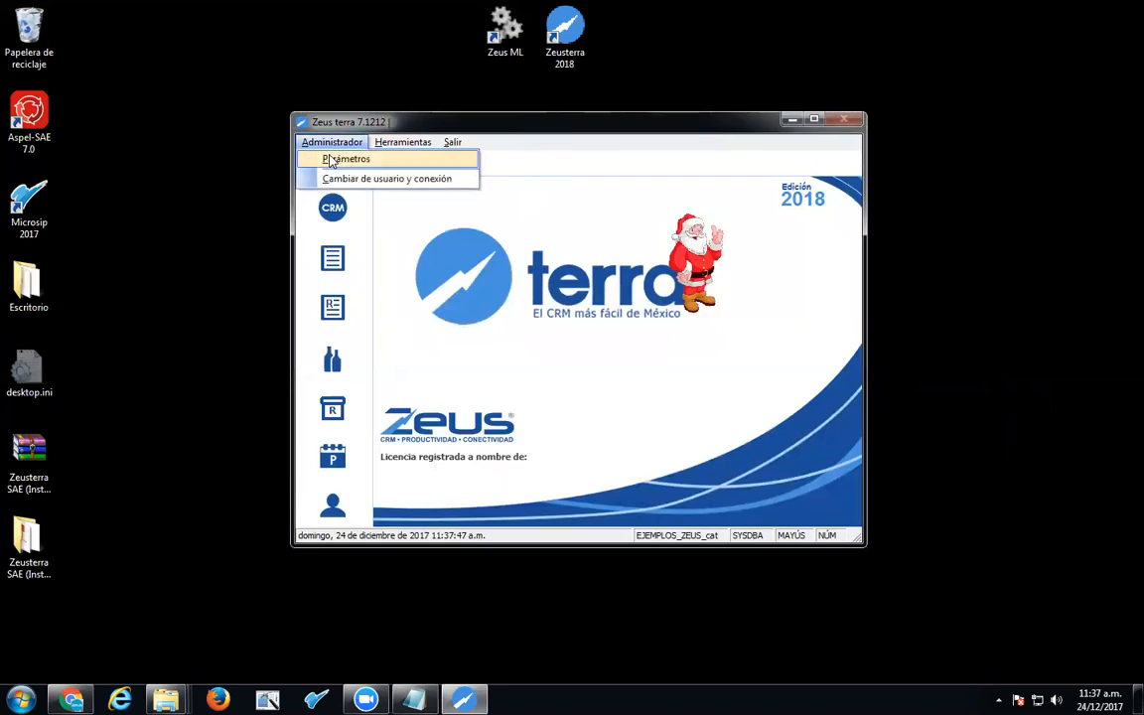
click(331, 160)
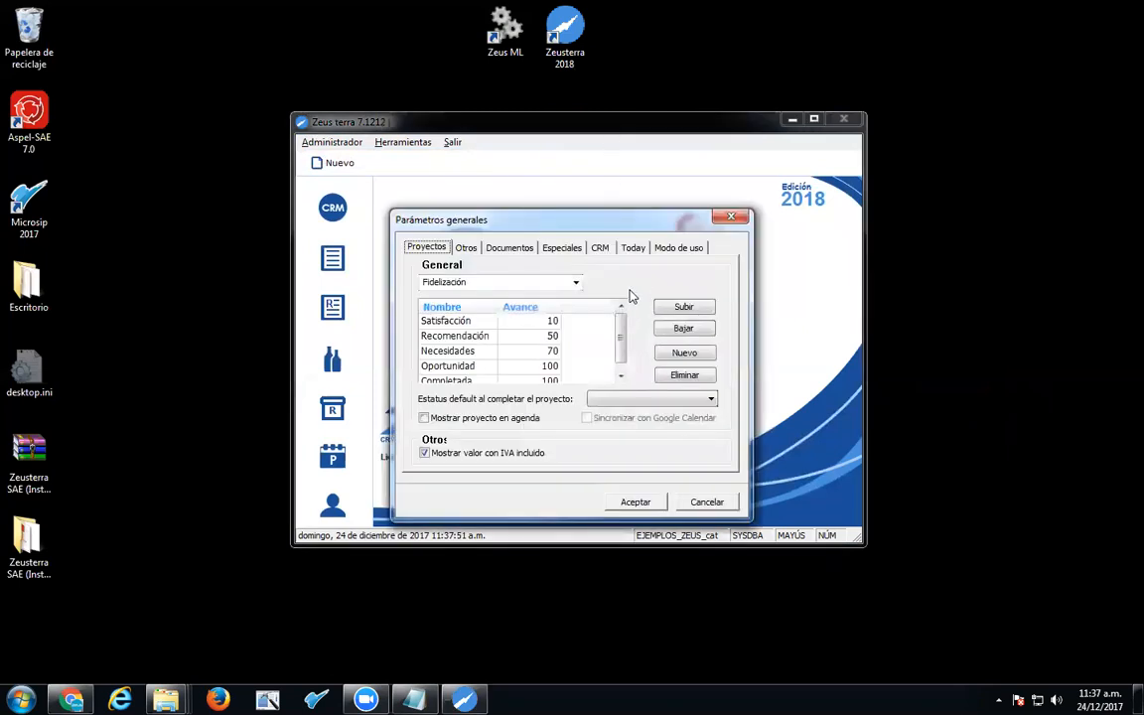
click(682, 248)
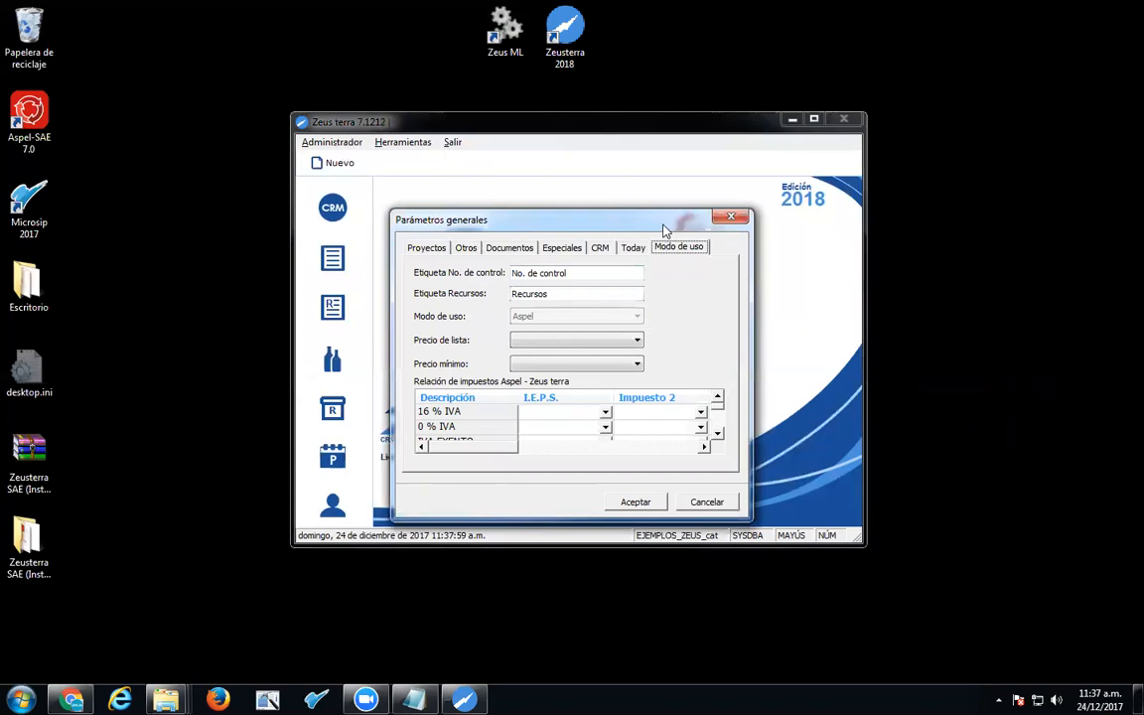
drag(601, 211, 524, 213)
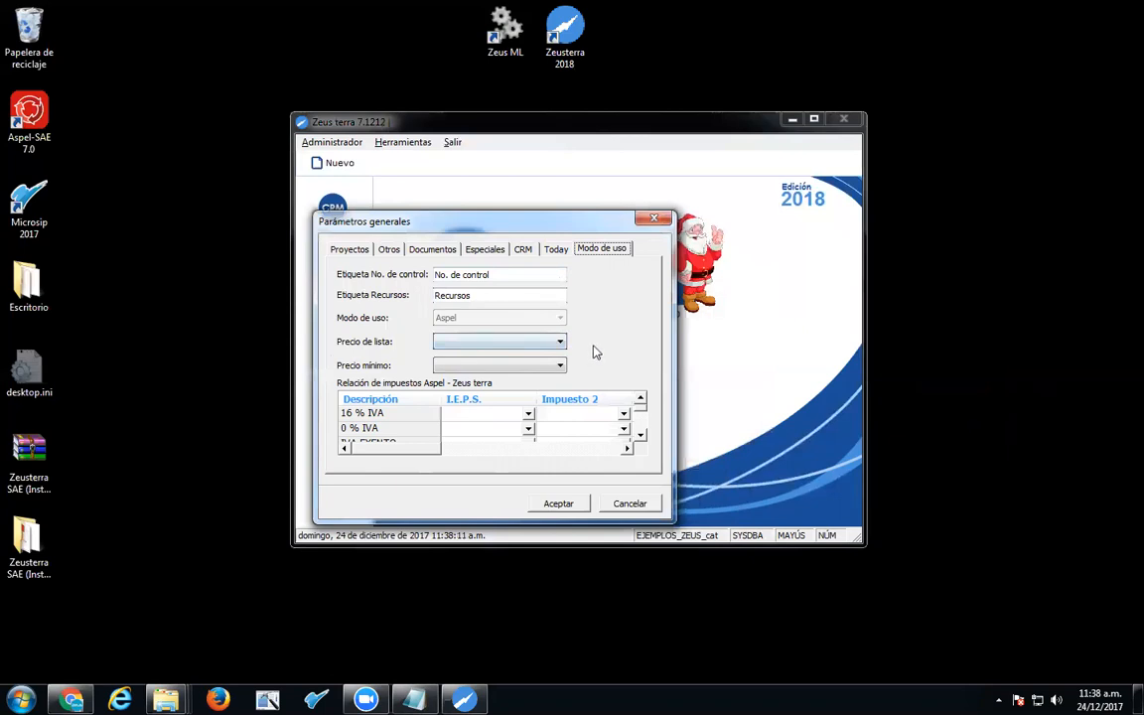
click(561, 343)
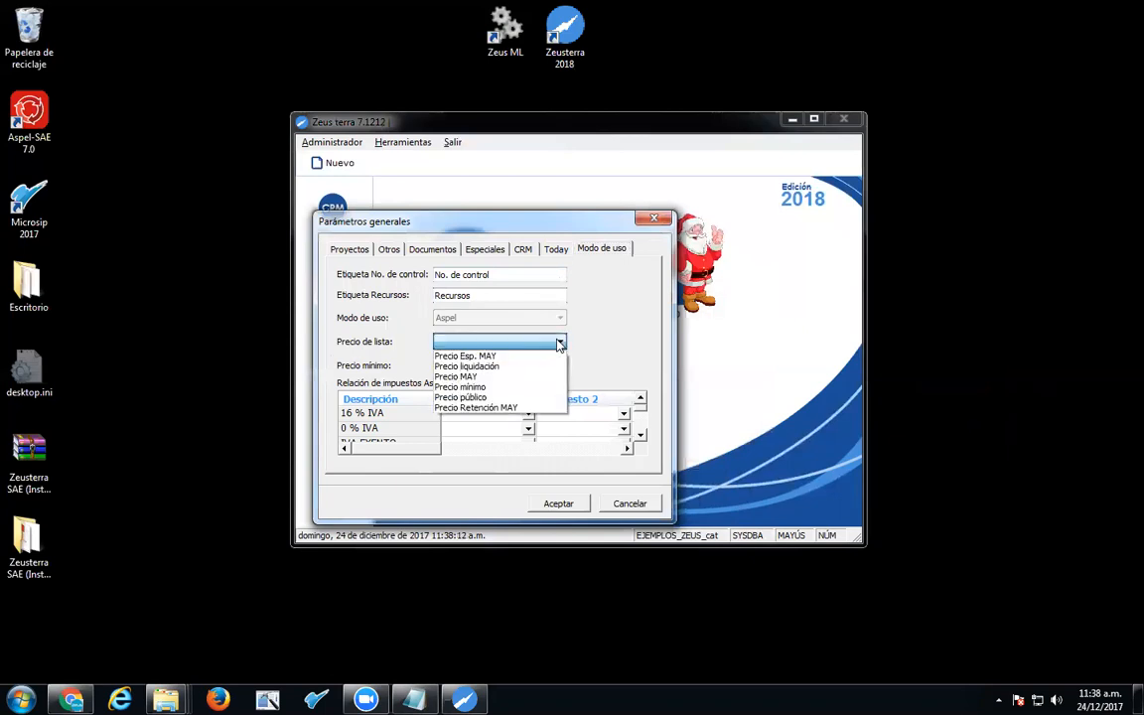
click(497, 399)
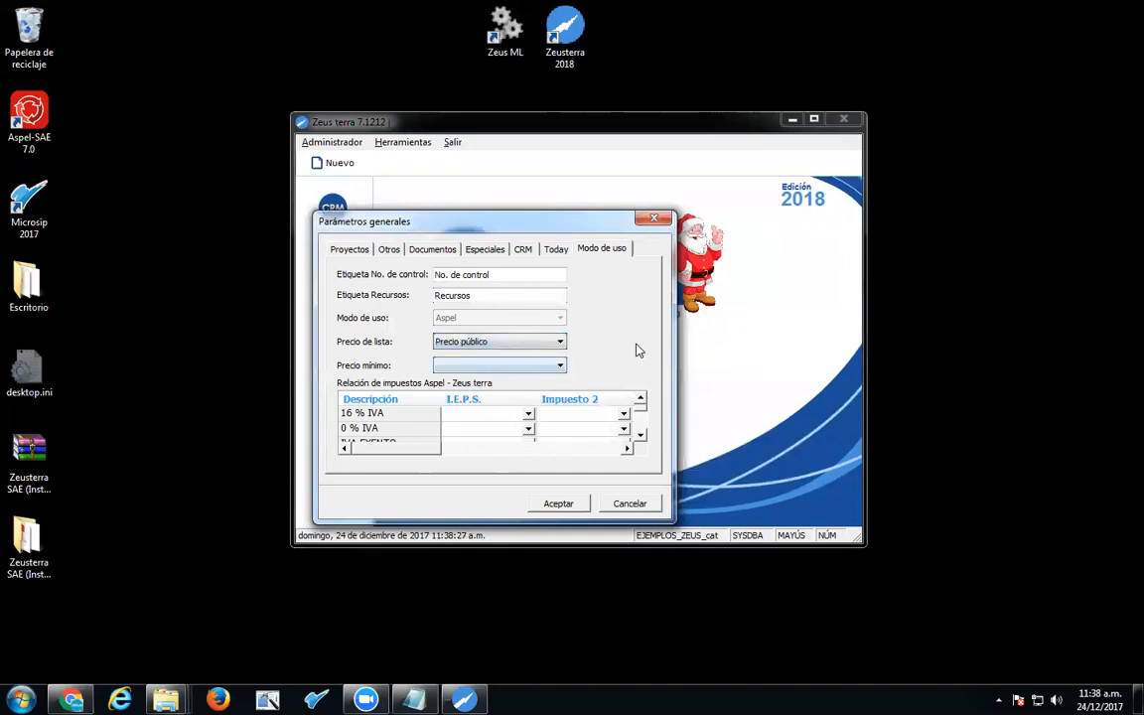
click(561, 366)
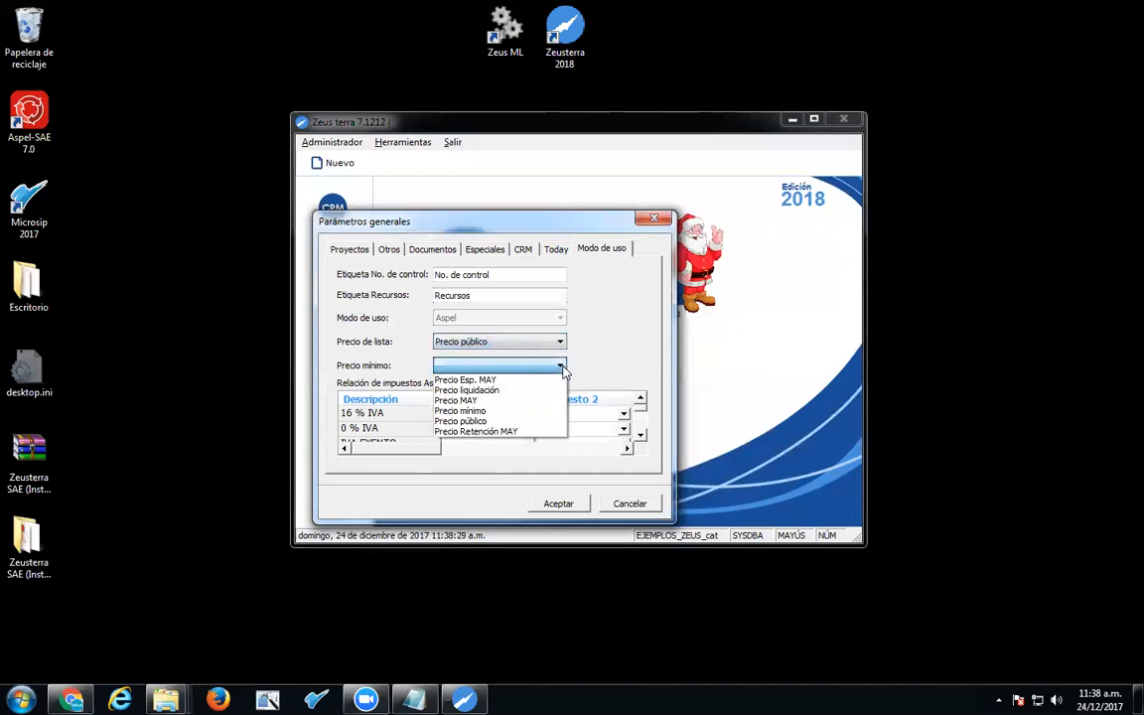
click(533, 417)
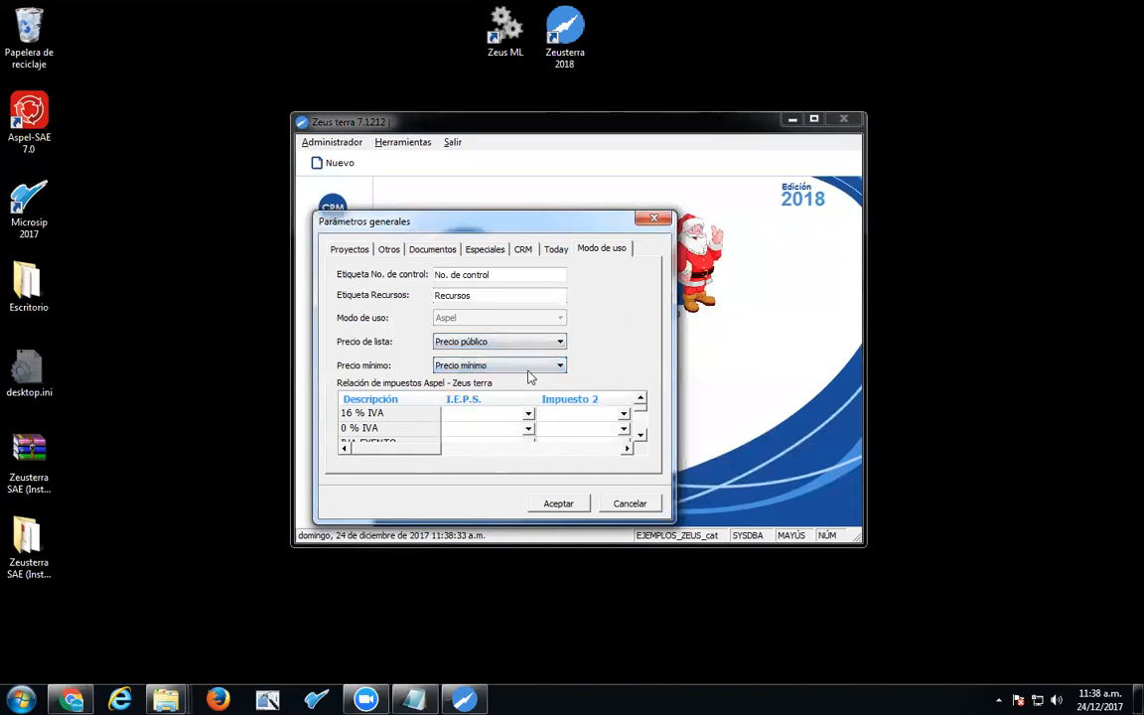
Step: Start a new tax for the 16 % IVA row's I.V.A. column, named IVA 16%, with tax type IVA
click(415, 416)
drag(410, 449, 621, 451)
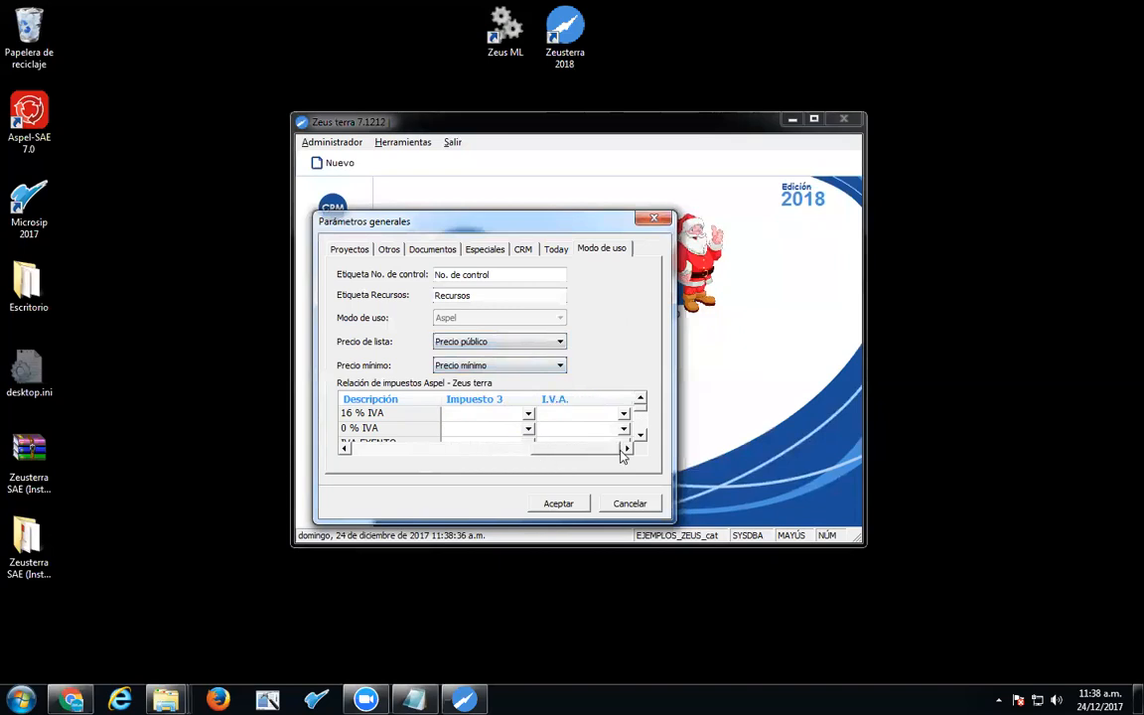
click(587, 413)
right_click(589, 414)
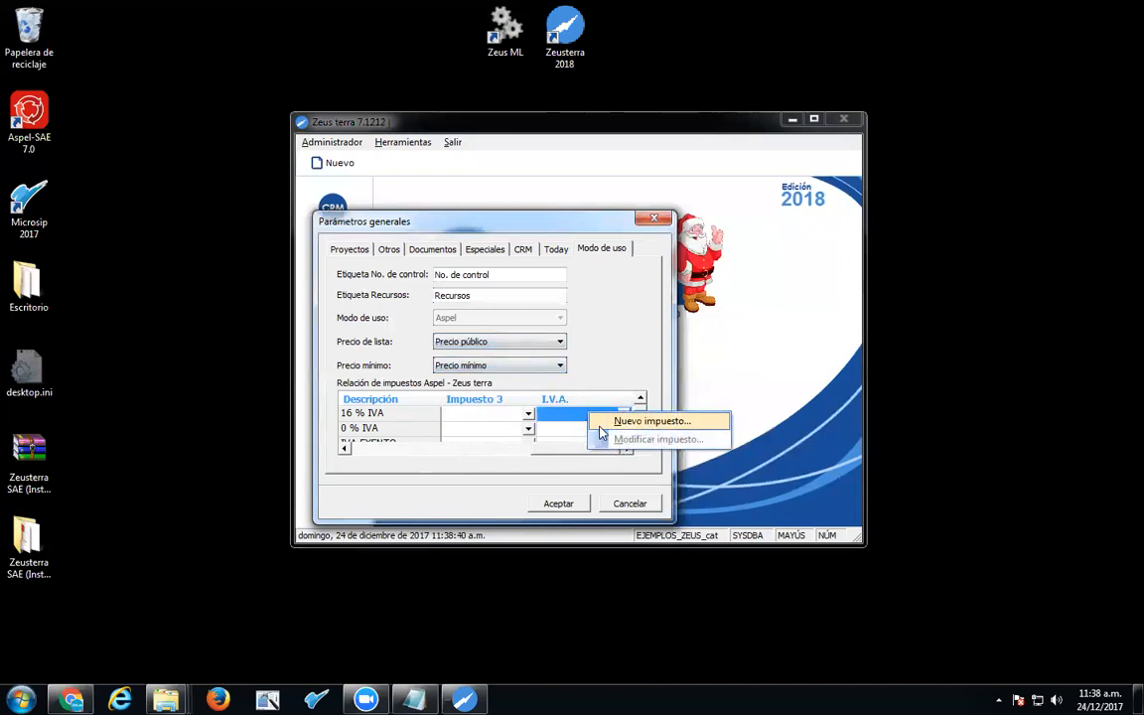
click(628, 425)
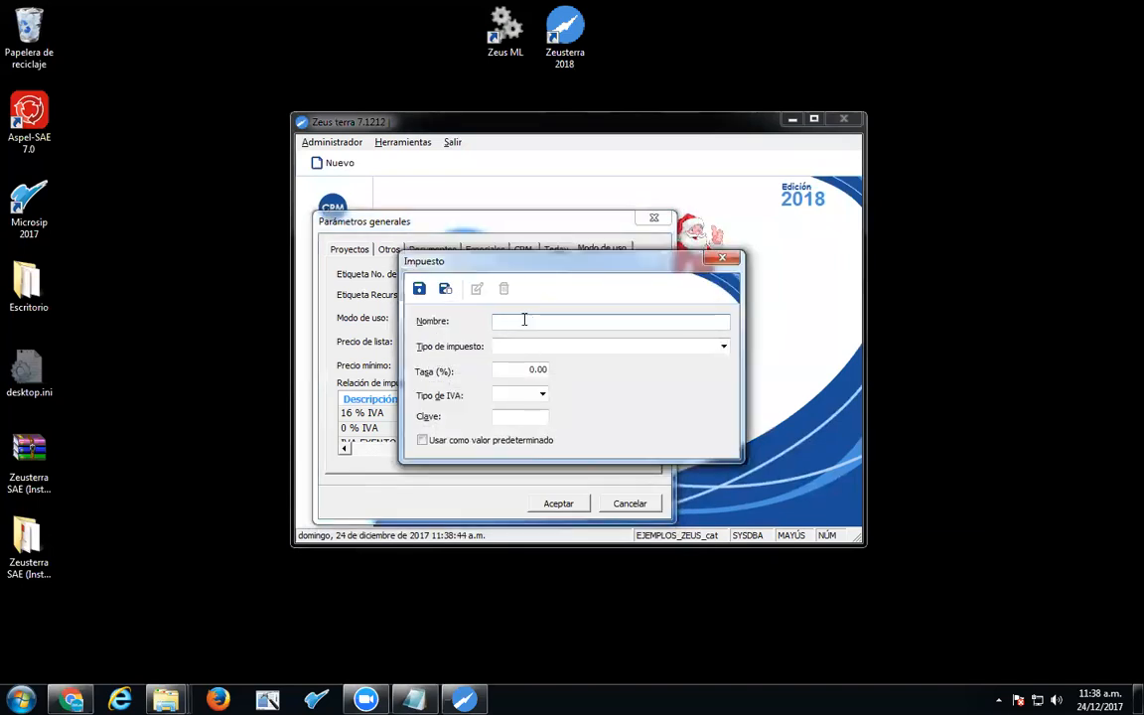
text(IVA 16%)
click(724, 346)
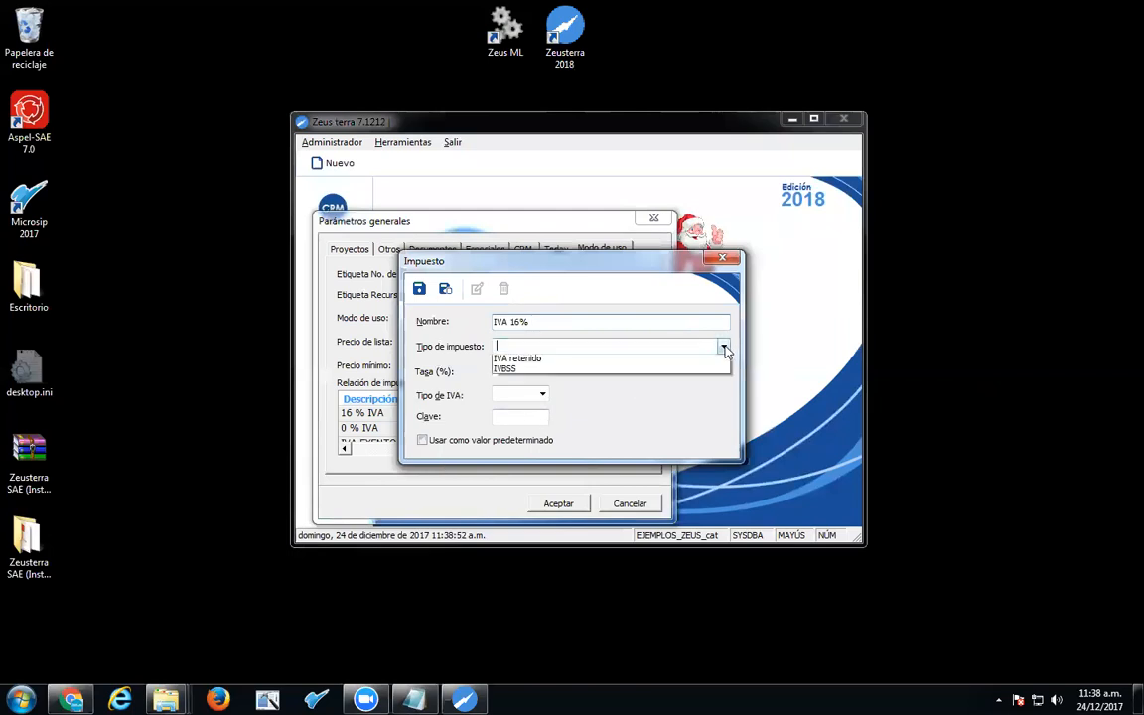
click(511, 381)
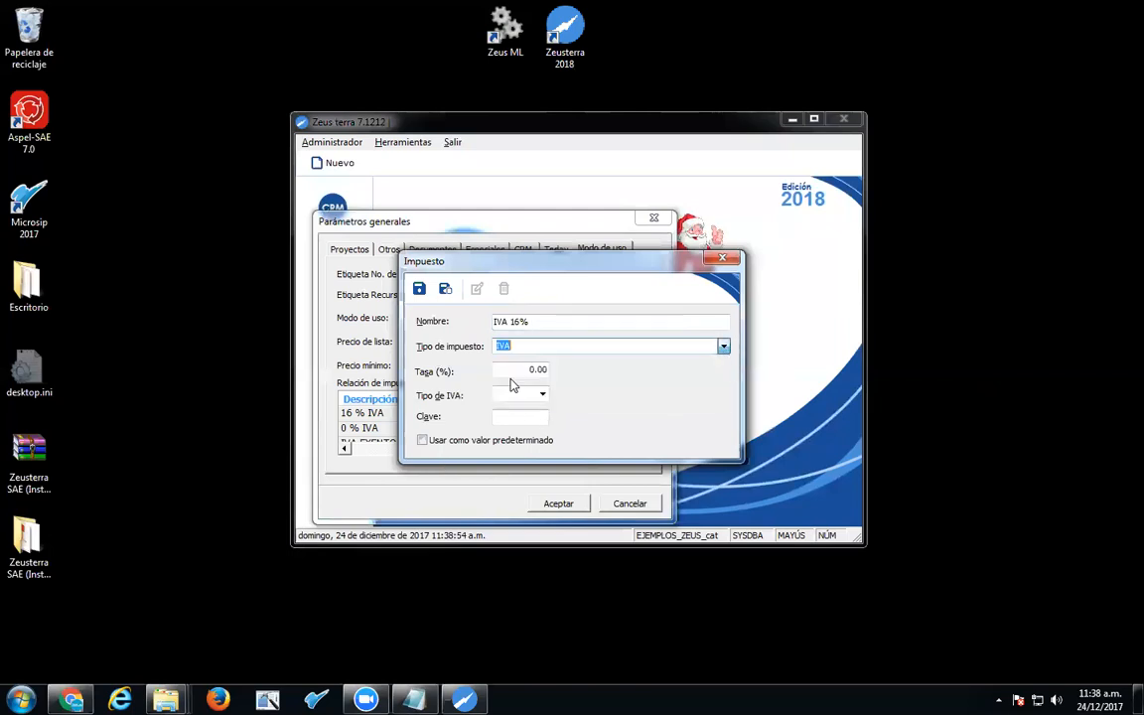
Step: Set the new tax's rate to 16%, choose its Tipo de IVA and save the tax
click(524, 372)
text(16)
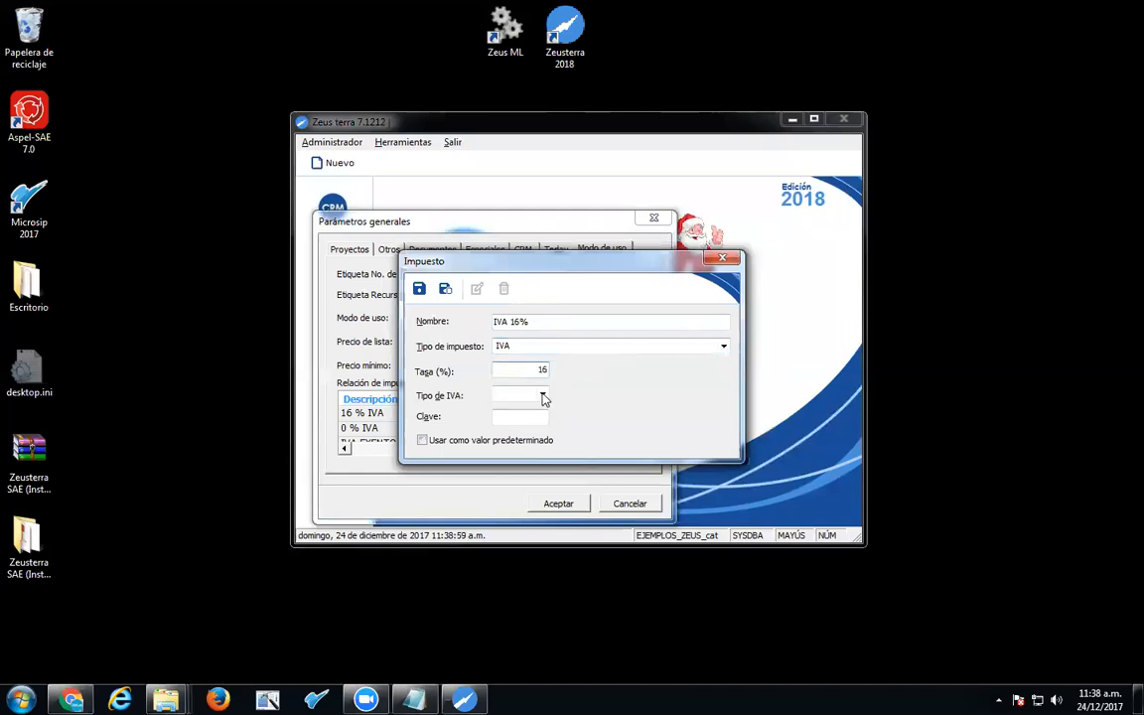
click(542, 394)
click(524, 409)
click(418, 289)
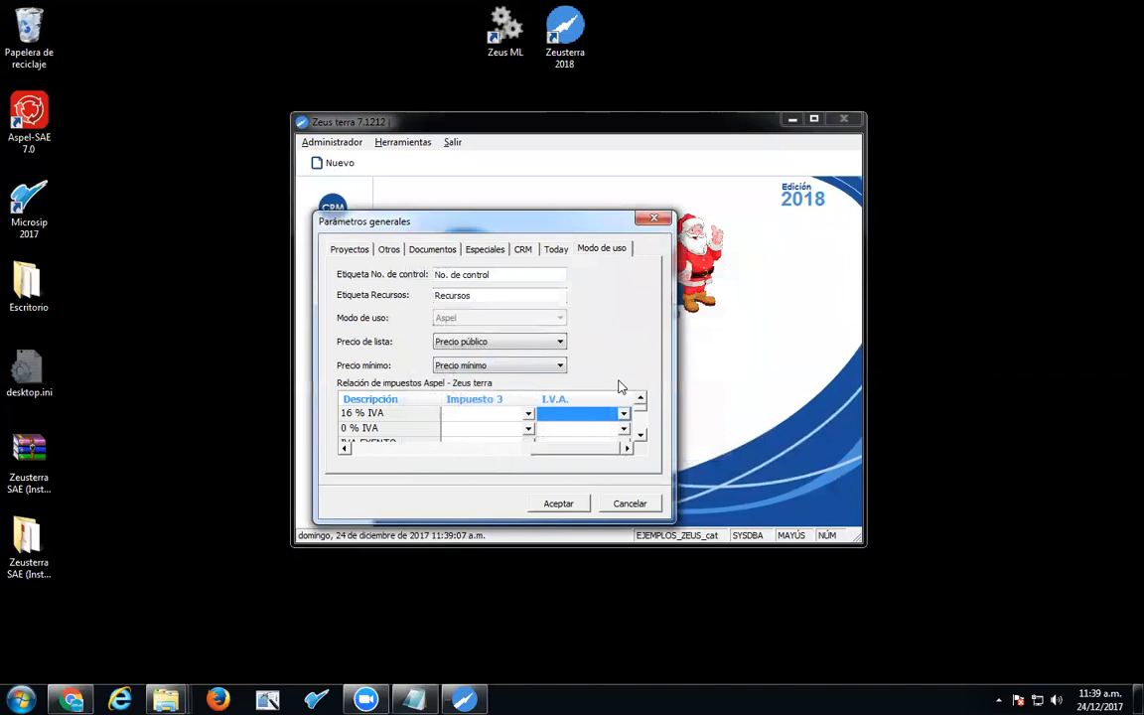
Step: Check the 0 % IVA row of the Aspel - Zeus terra tax mapping and accept the general parameters
click(556, 430)
double_click(546, 430)
click(546, 432)
drag(587, 449, 333, 450)
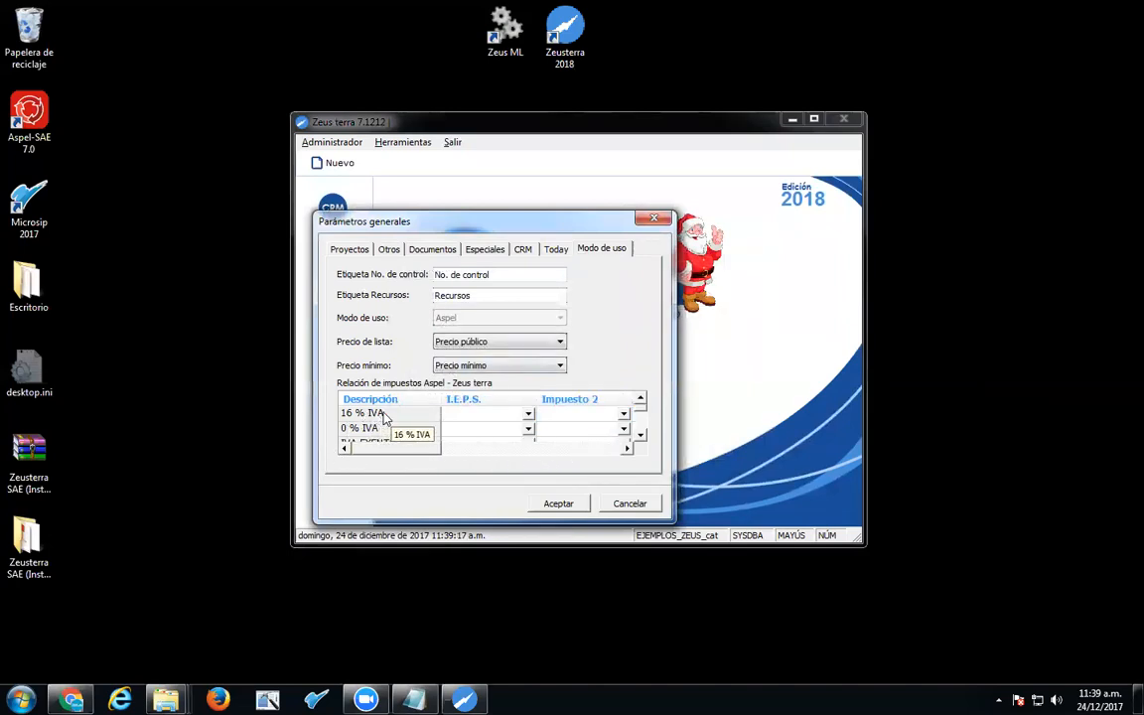
click(557, 505)
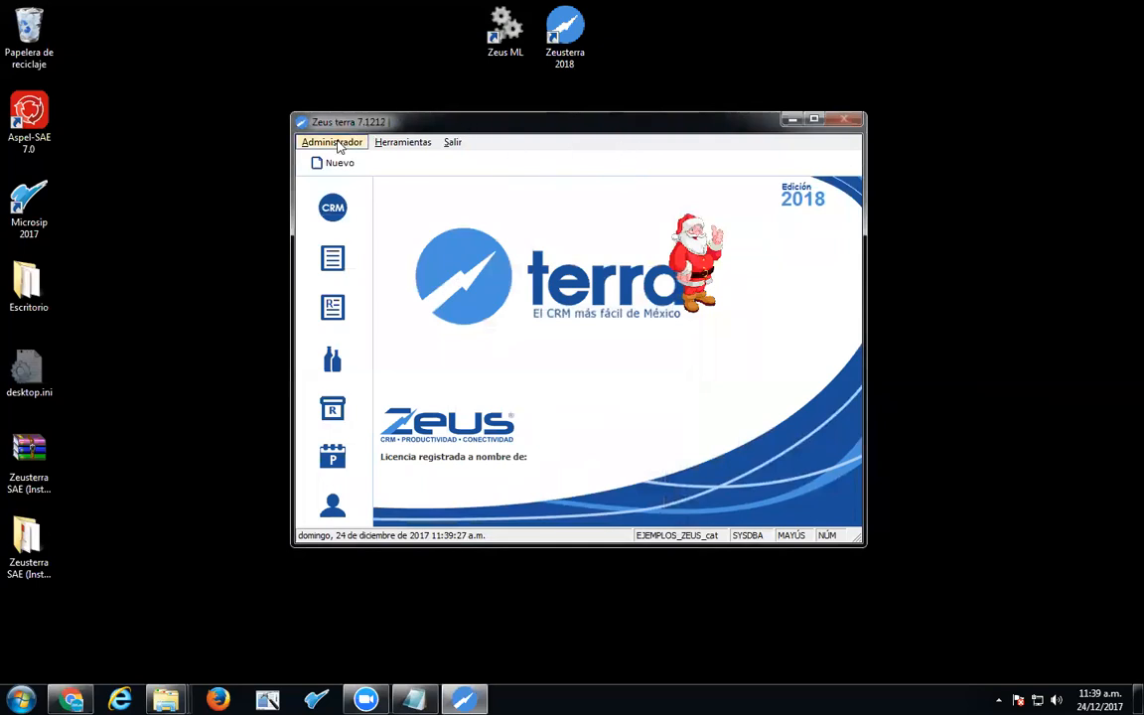
Step: Synchronize the clients and articles through the Zeus terra utilities and close the utilities
click(402, 144)
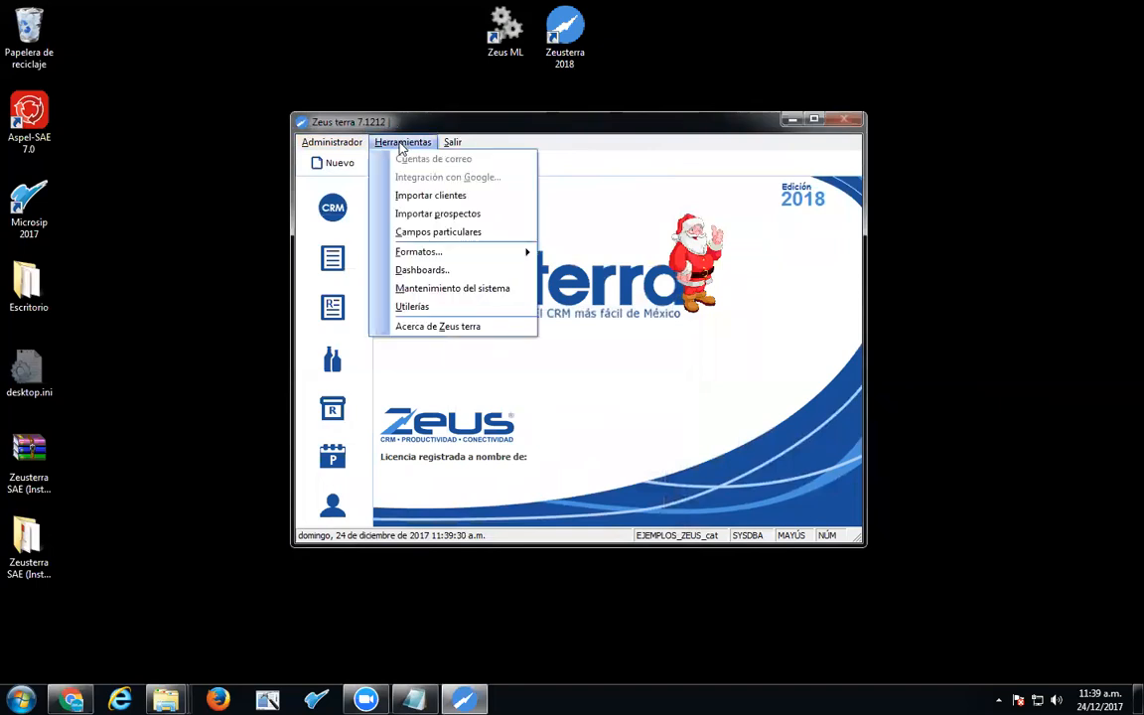
click(407, 307)
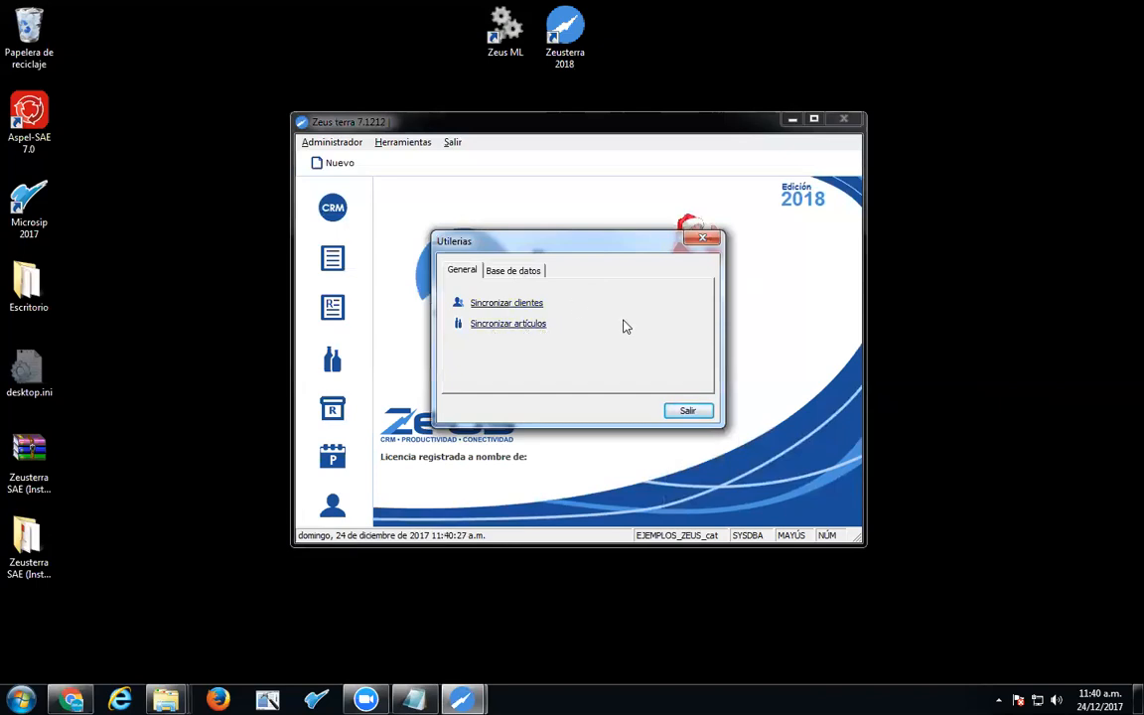
click(509, 311)
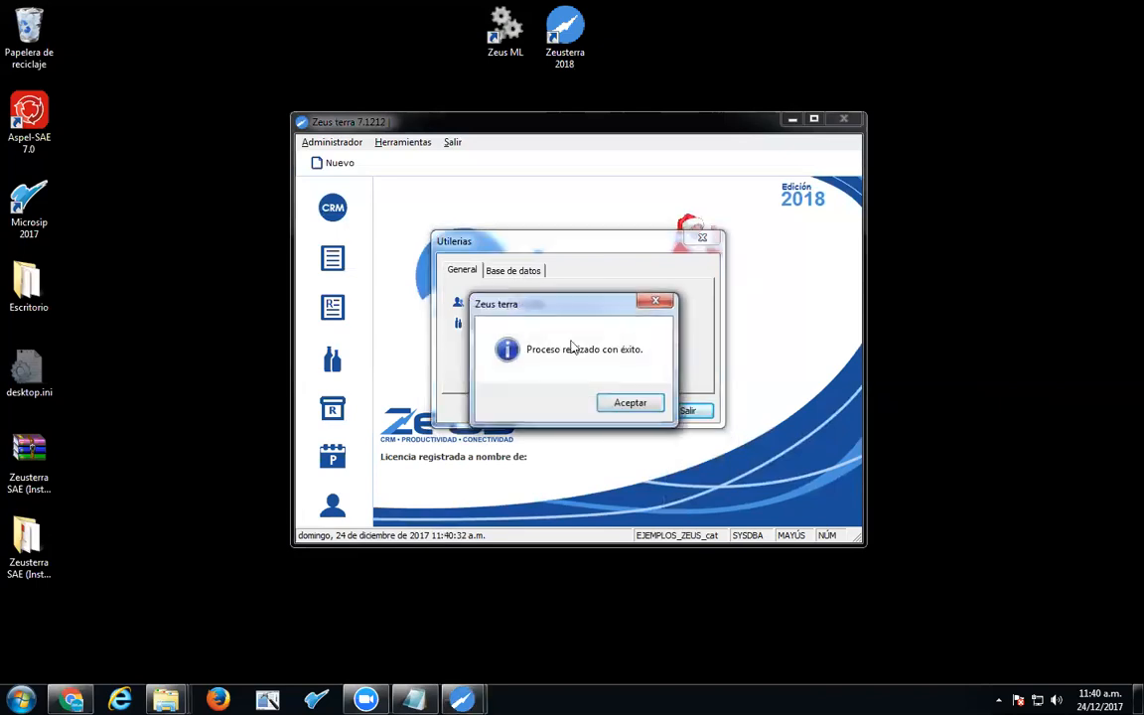
click(634, 403)
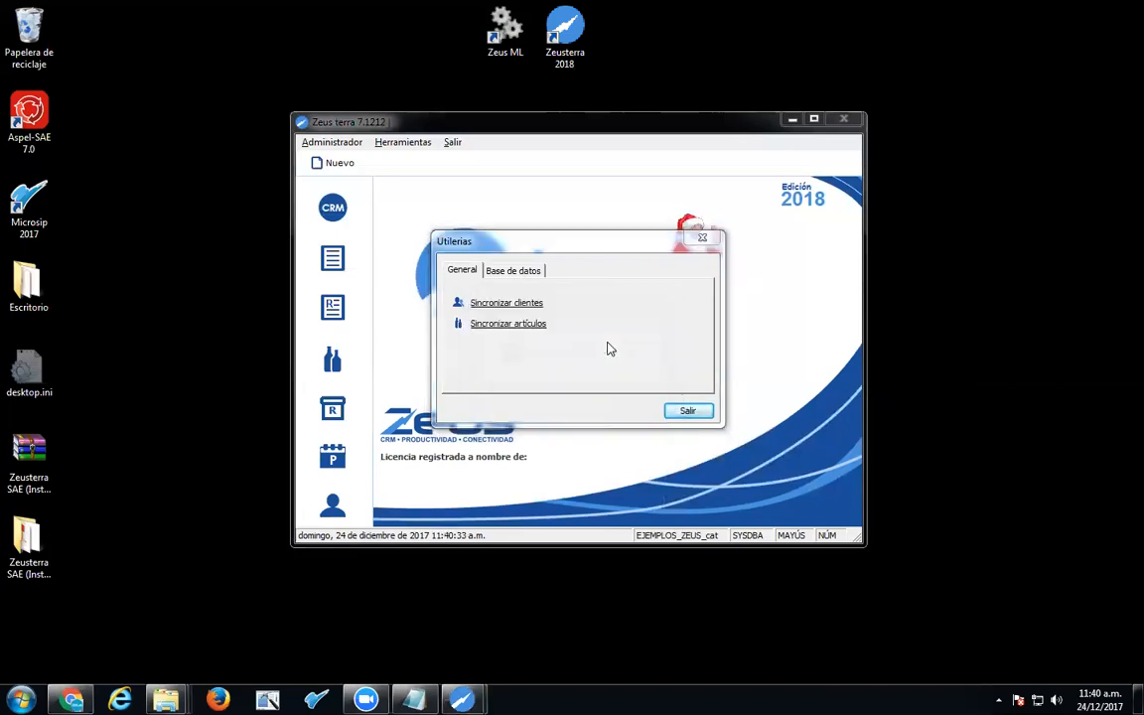
click(518, 326)
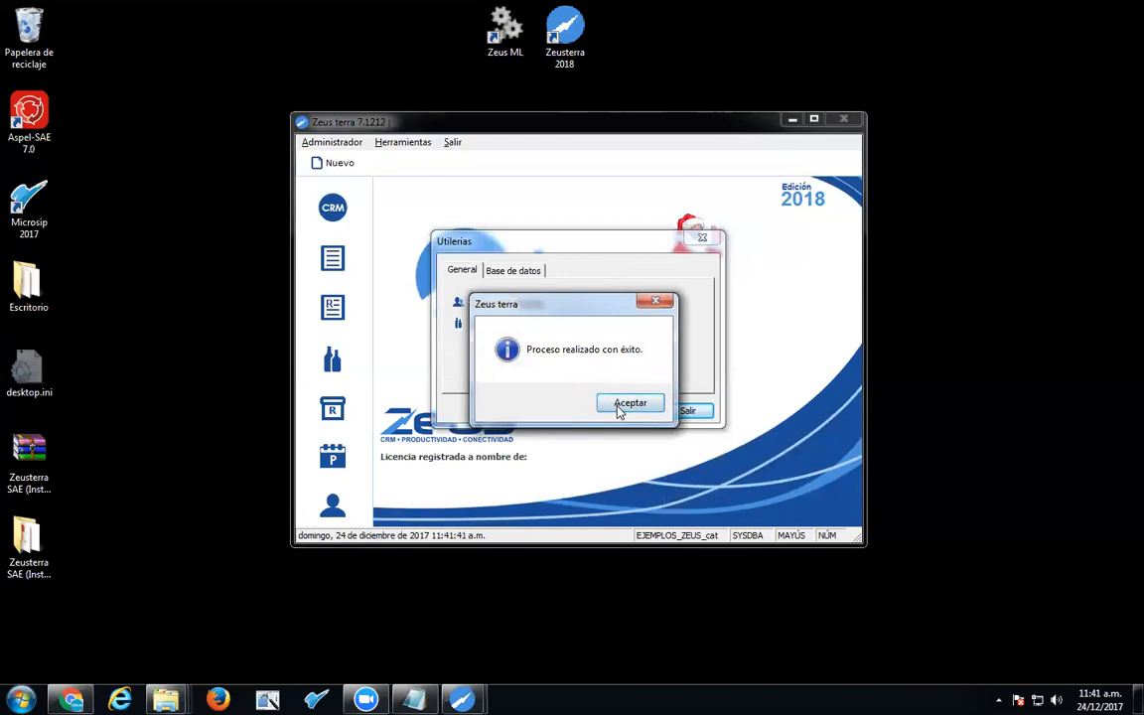
click(619, 409)
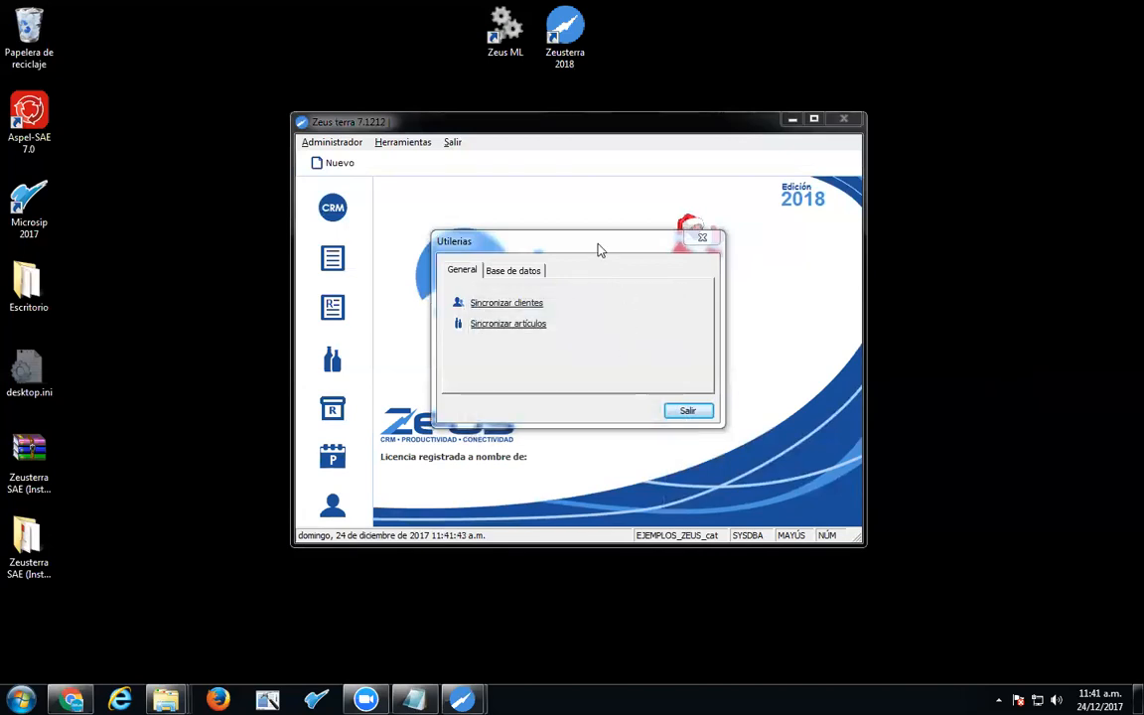
drag(608, 242, 637, 203)
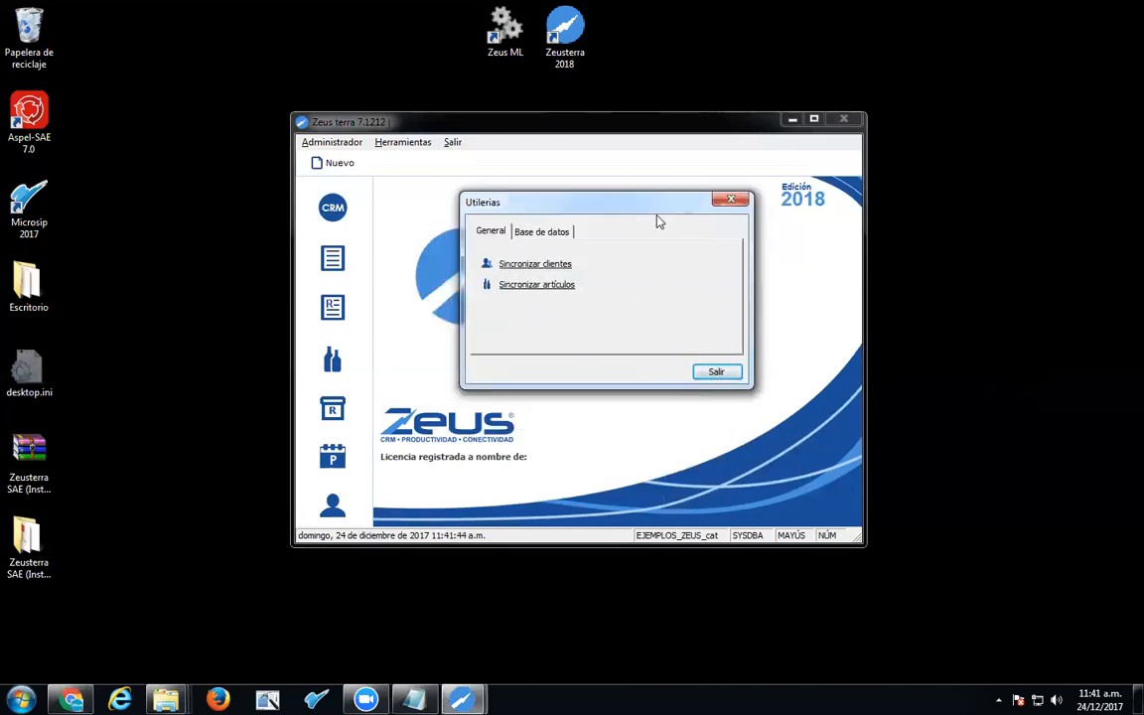
click(718, 372)
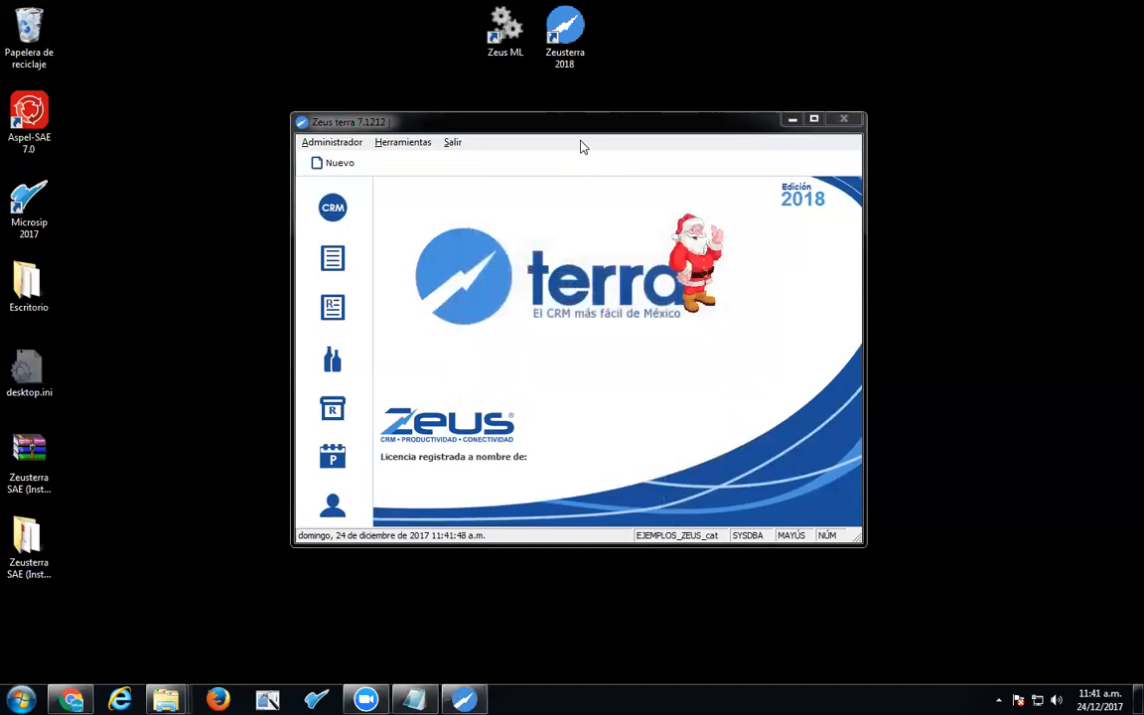
Step: View the synchronized items in the Artículos catalog and try to open the CRM module
click(333, 360)
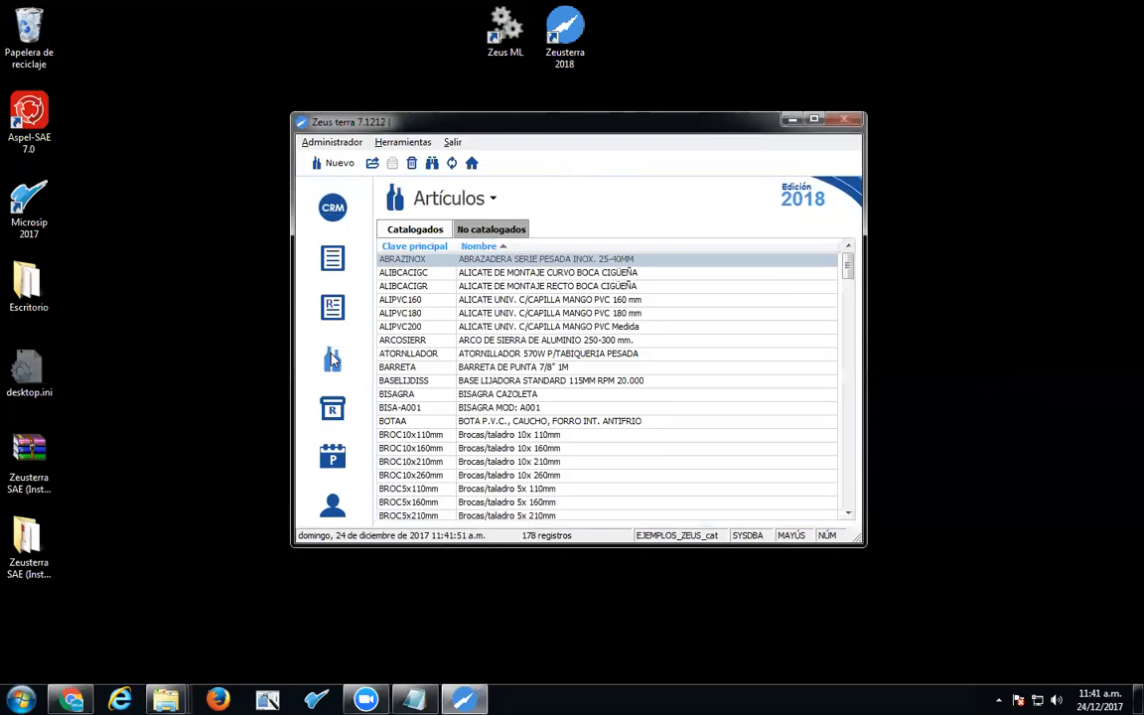
mouse_move(847, 264)
mouse_down()
mouse_move(874, 485)
mouse_move(844, 255)
mouse_up()
drag(474, 151, 417, 176)
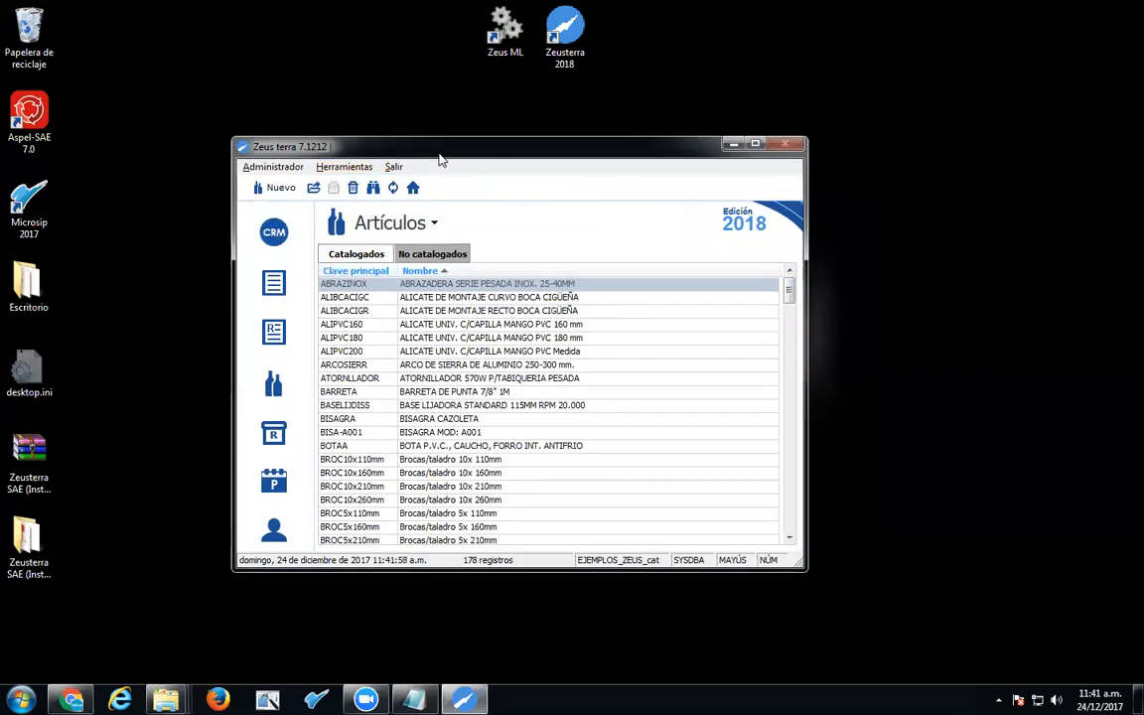
click(270, 234)
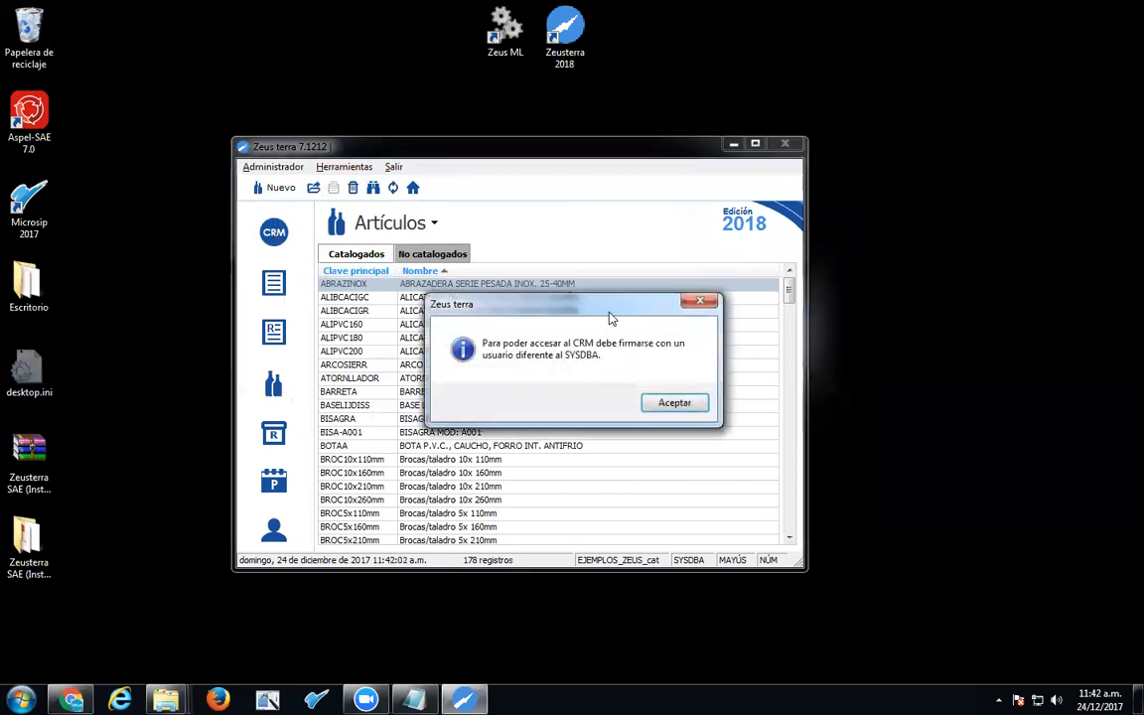
click(675, 405)
click(437, 367)
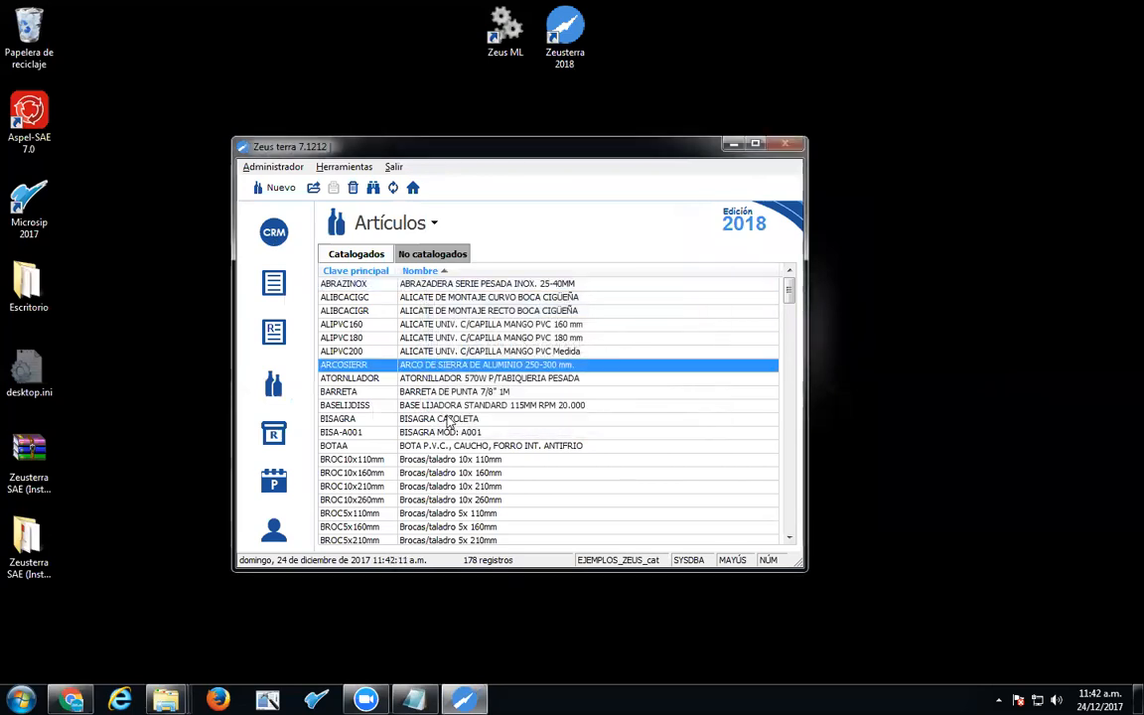
click(368, 325)
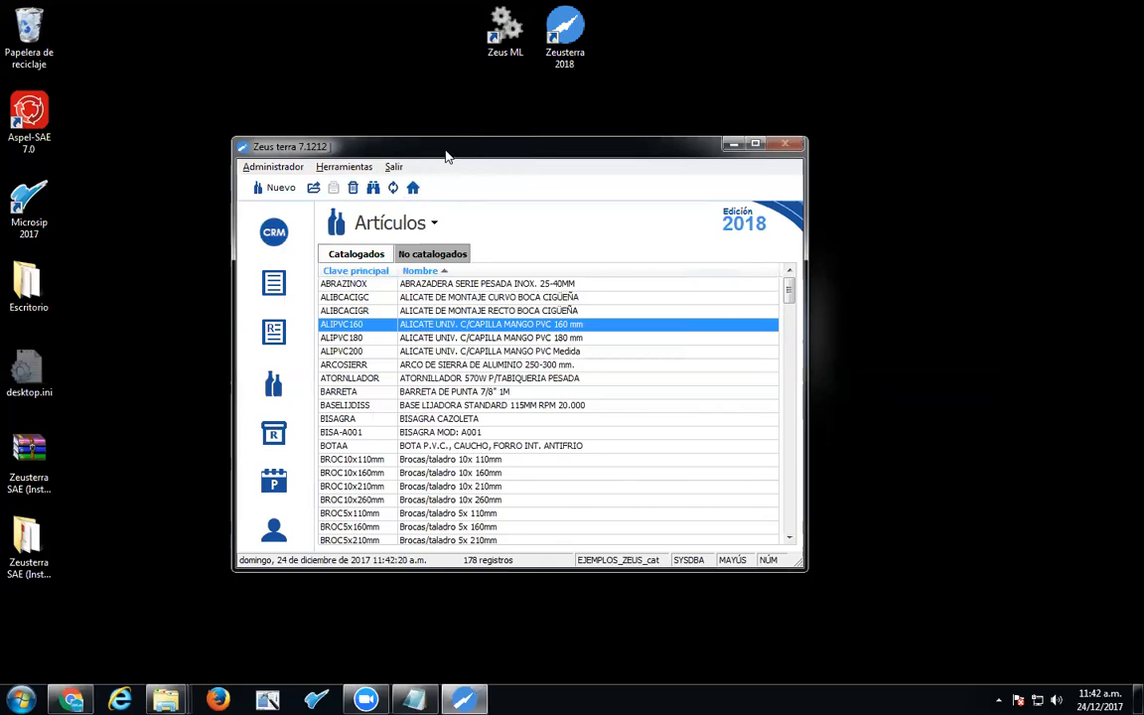
drag(437, 154, 312, 164)
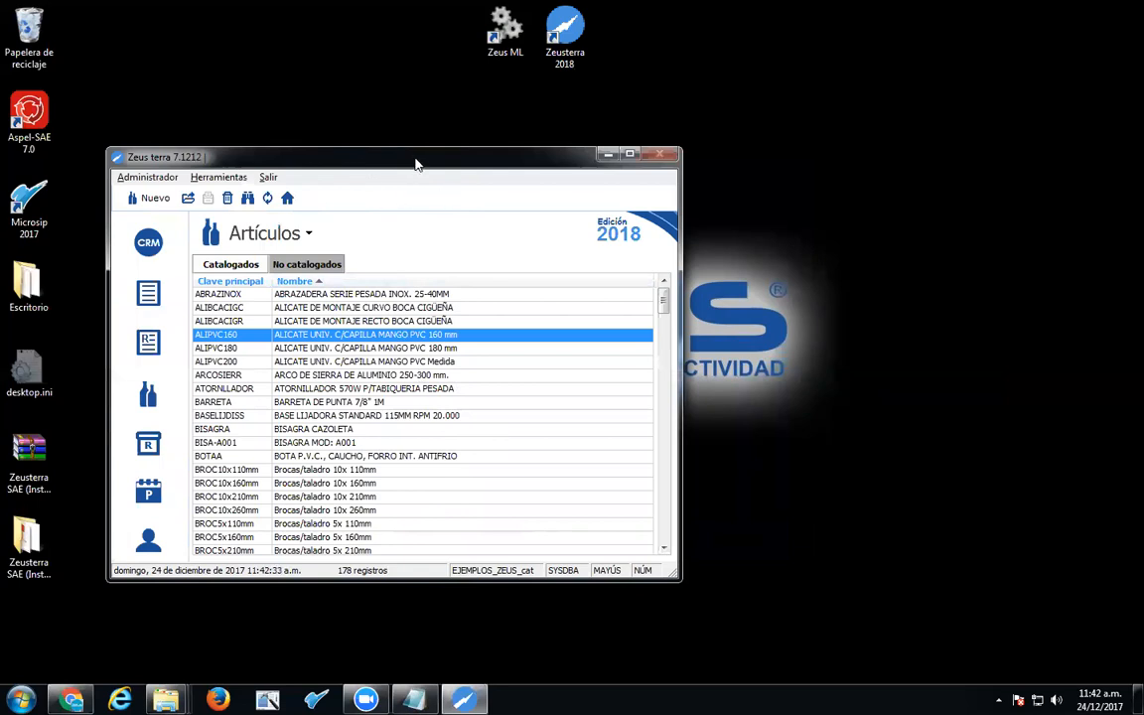
drag(417, 163, 583, 167)
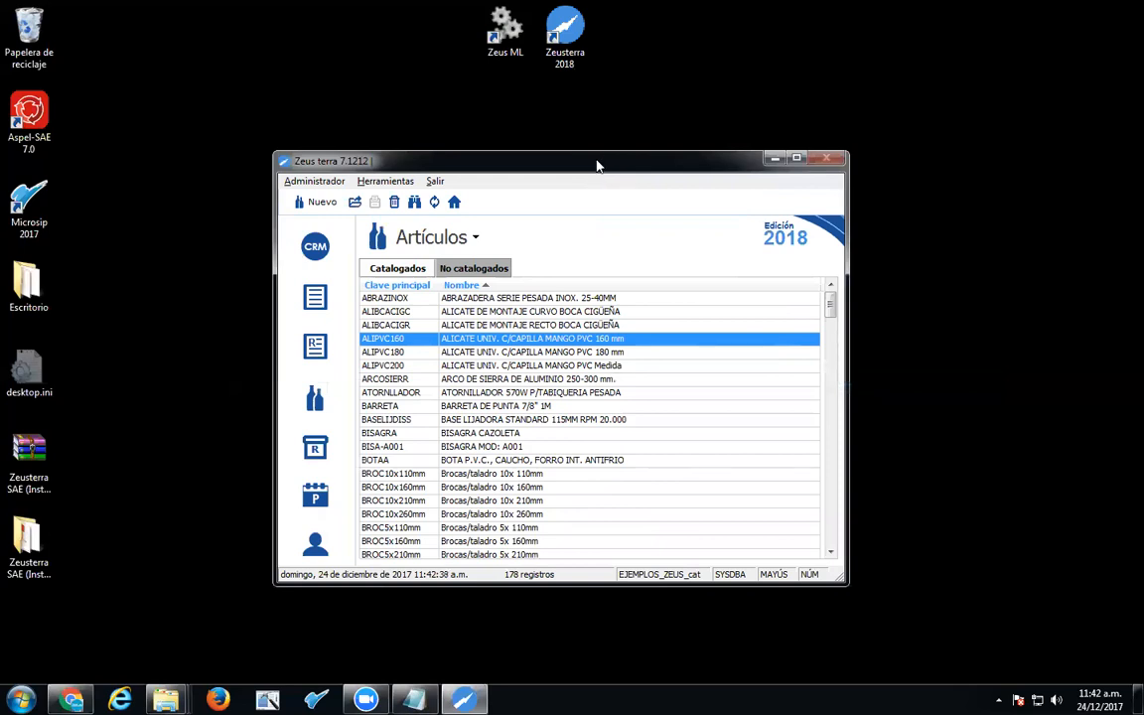
drag(597, 165, 569, 162)
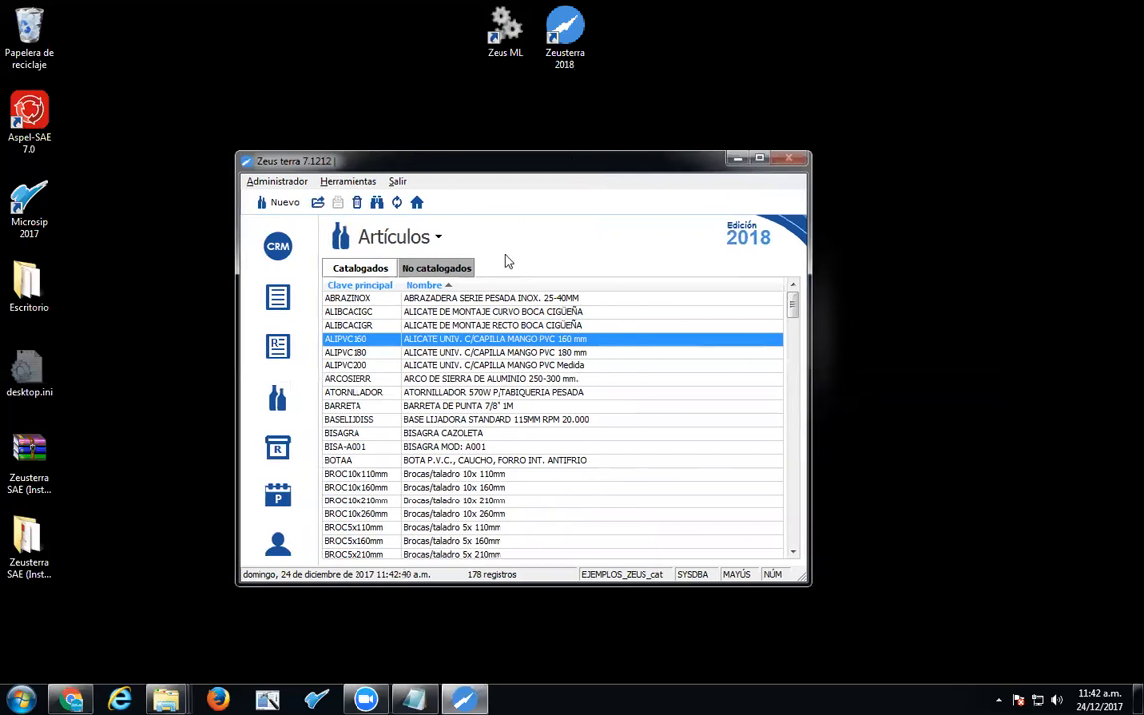